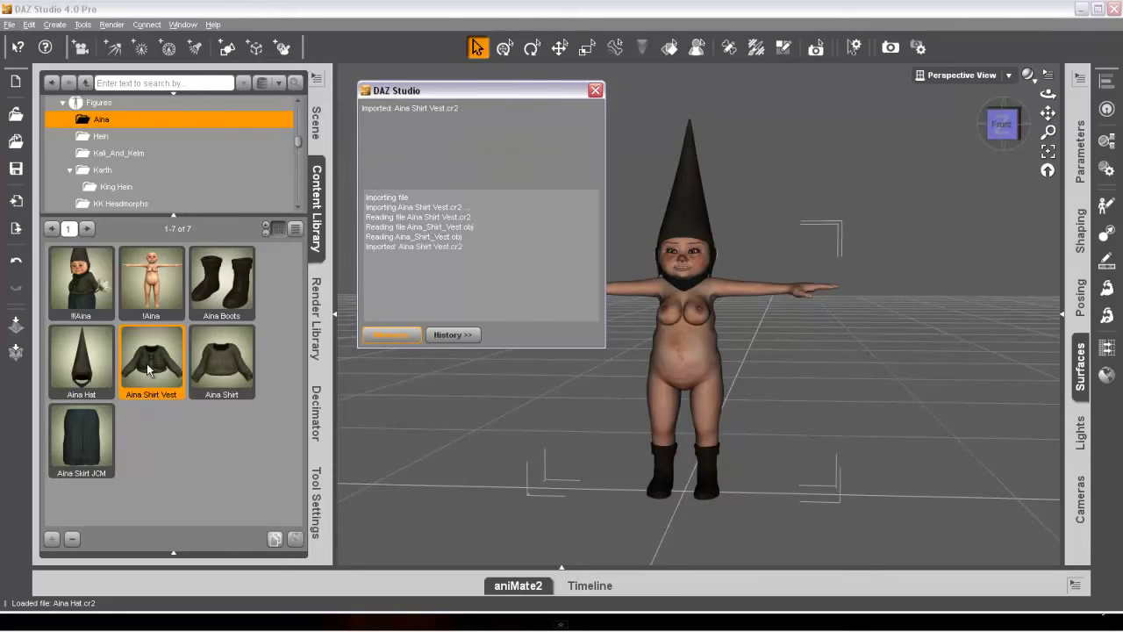
- Load the Aina Skirt JCM clothing item onto the figure
{"action": "left_click", "coordinate": [98, 441]}
{"action": "double_click", "coordinate": [98, 437]}
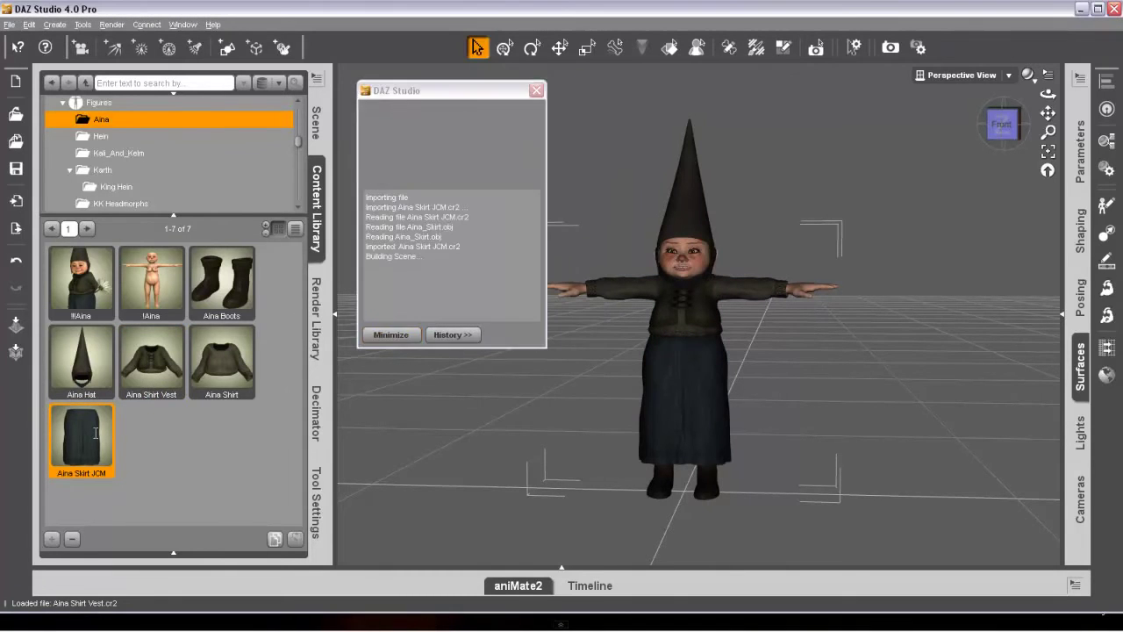
- Select the scene nodes from !Aina through Aina Shirt Vest and prepare them for decimation in the Decimator
{"action": "left_click", "coordinate": [323, 137]}
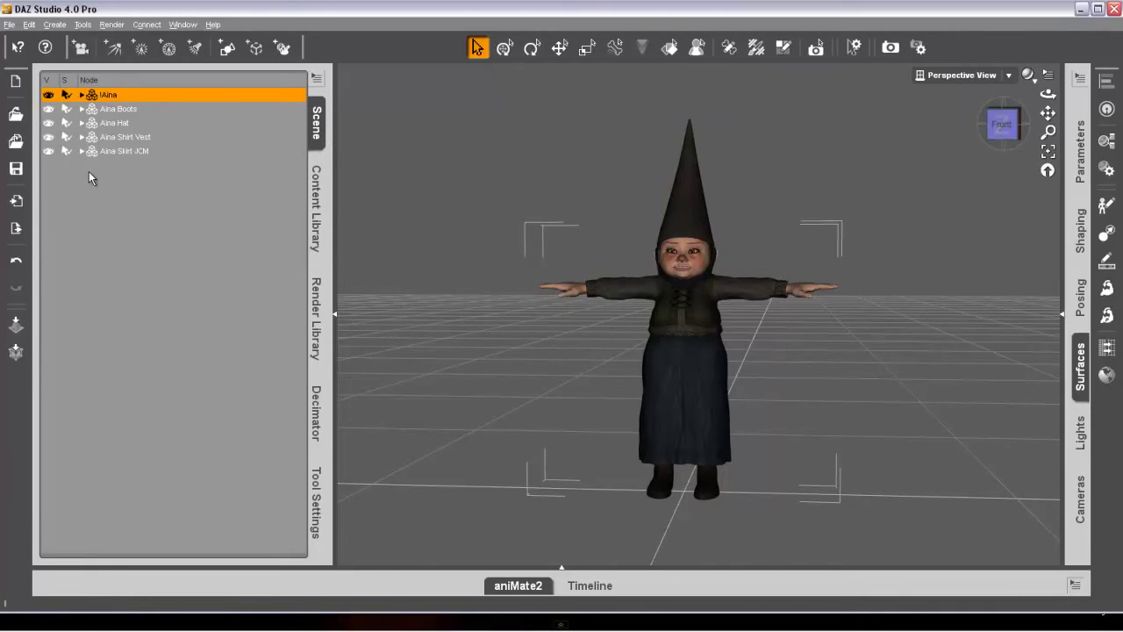
{"action": "left_click", "coordinate": [119, 139], "text": "shift"}
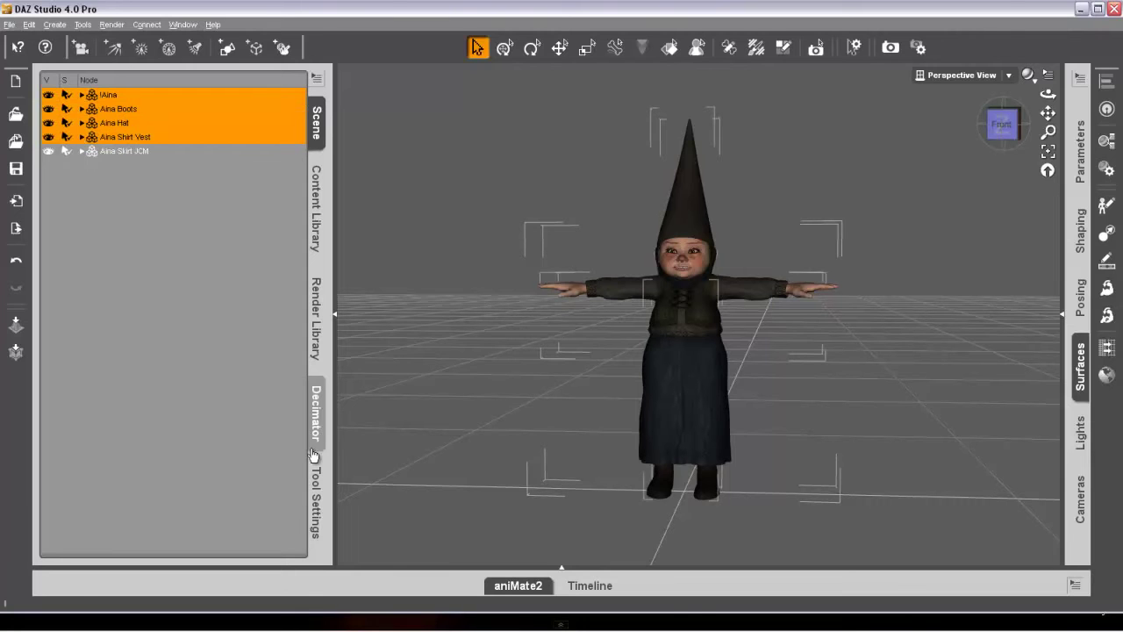
{"action": "left_click", "coordinate": [316, 417]}
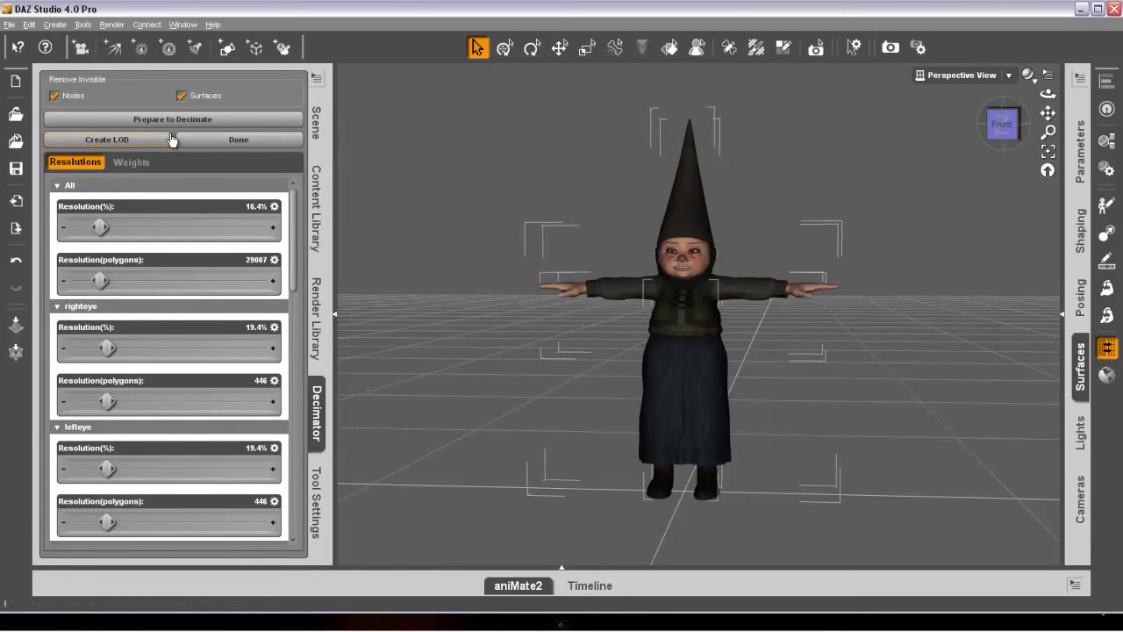
{"action": "left_click", "coordinate": [136, 117]}
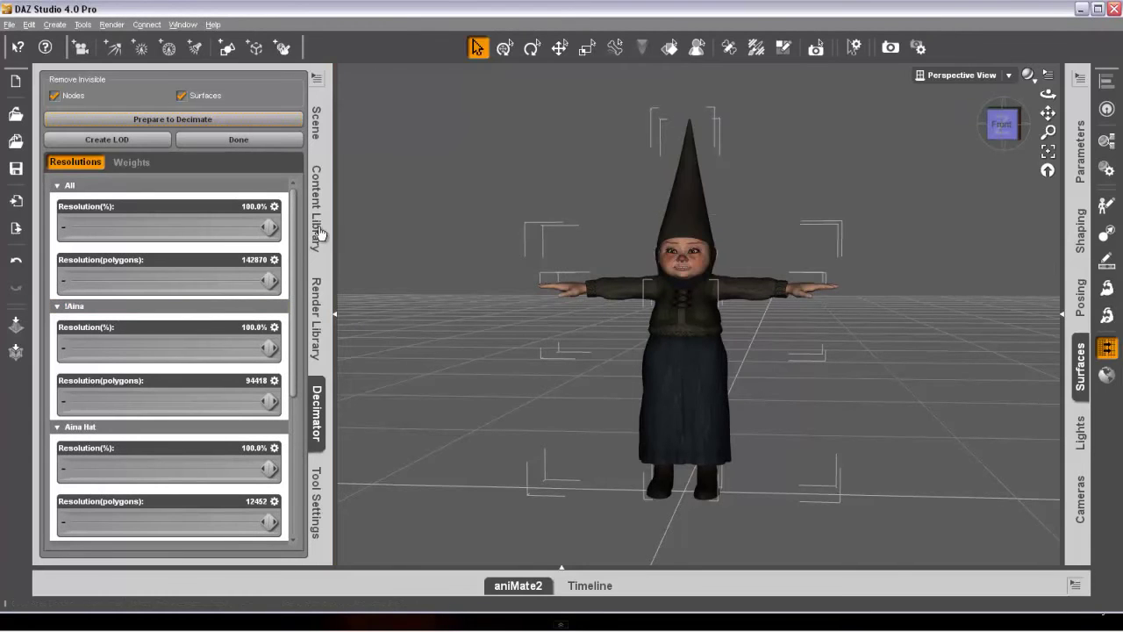
- Set the overall decimation resolution for all objects to 20%
{"action": "left_click", "coordinate": [249, 208]}
{"action": "type", "text": "20"}
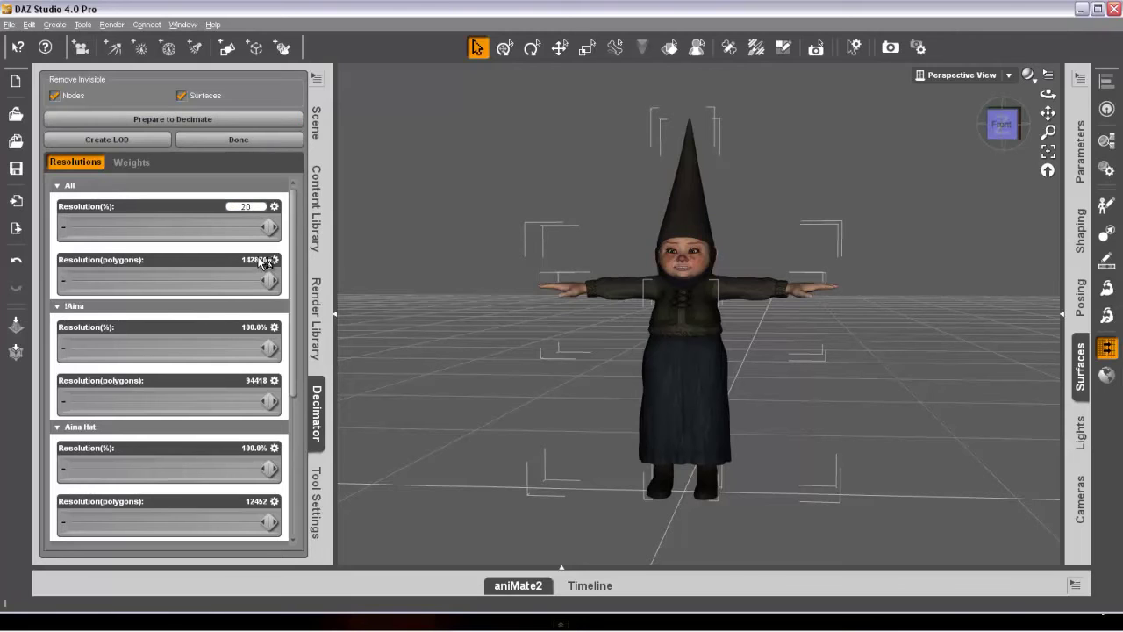
{"action": "key", "text": "Return"}
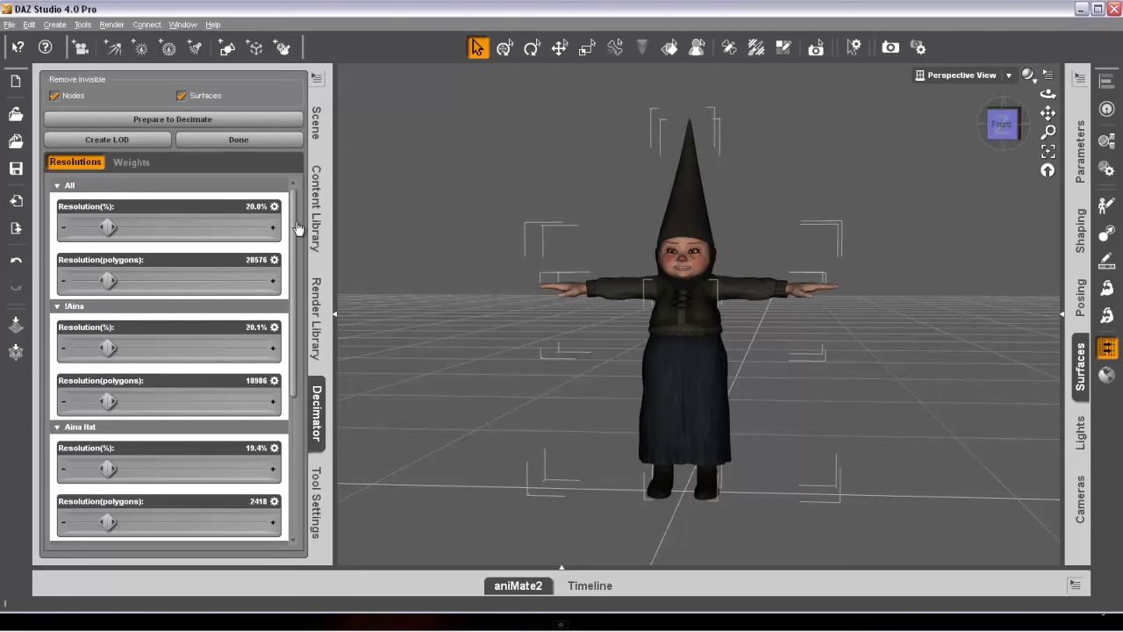
- Set the decimation resolution of the !Aina figure to 15%
{"action": "scroll", "coordinate": [296, 230], "scroll_direction": "down", "scroll_amount": 3}
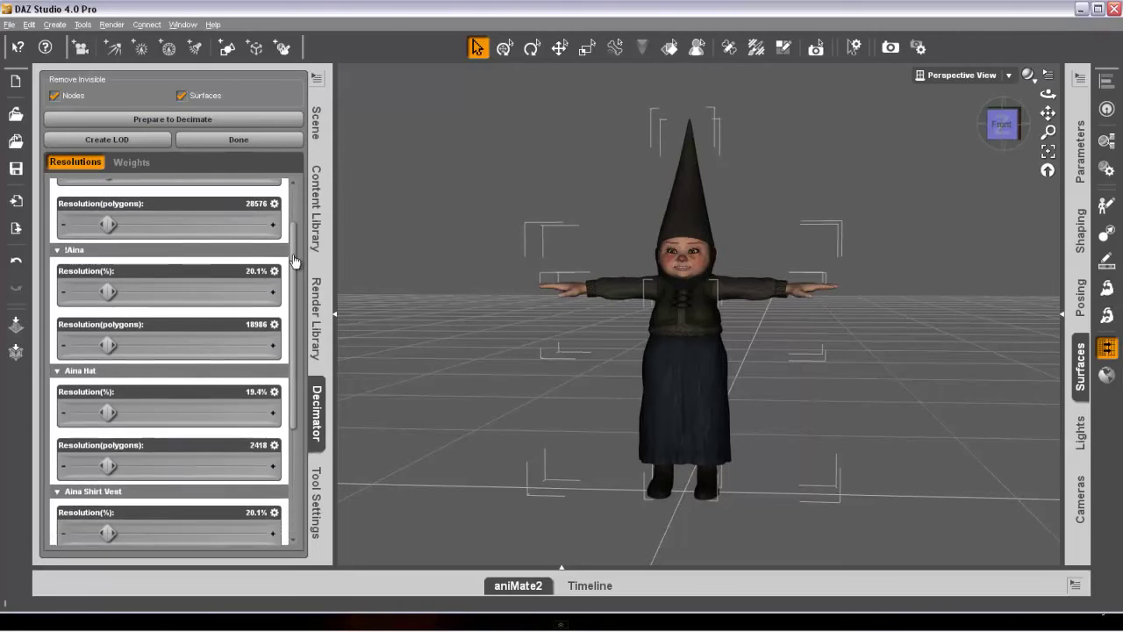
{"action": "left_click", "coordinate": [252, 272]}
{"action": "type", "text": "15"}
{"action": "key", "text": "Return"}
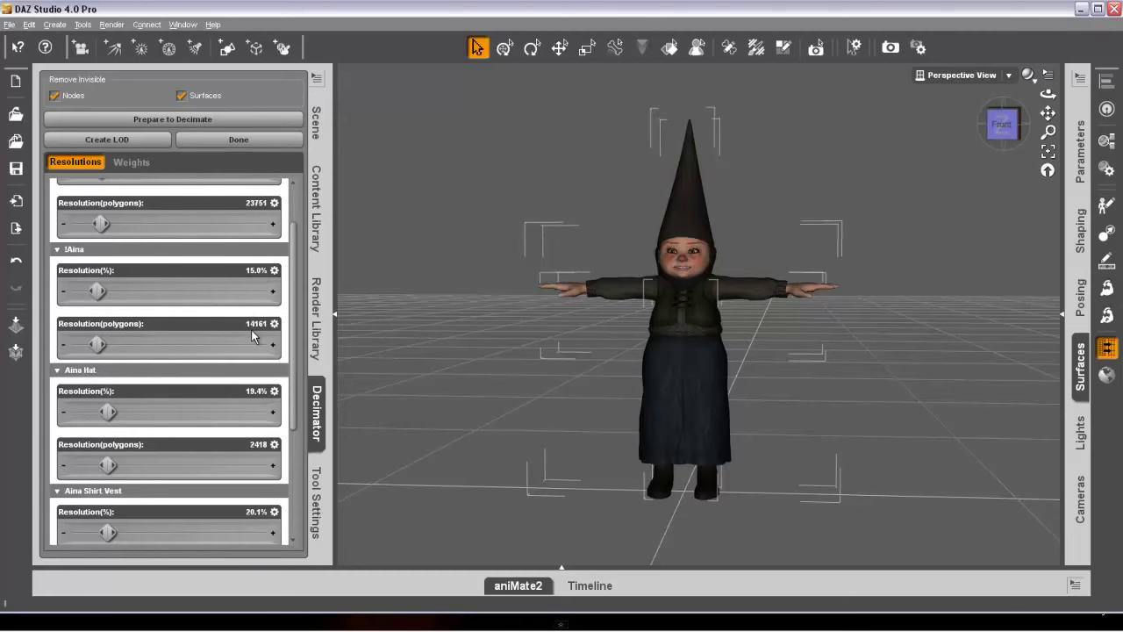
{"action": "scroll", "coordinate": [293, 303], "scroll_direction": "down", "scroll_amount": 2}
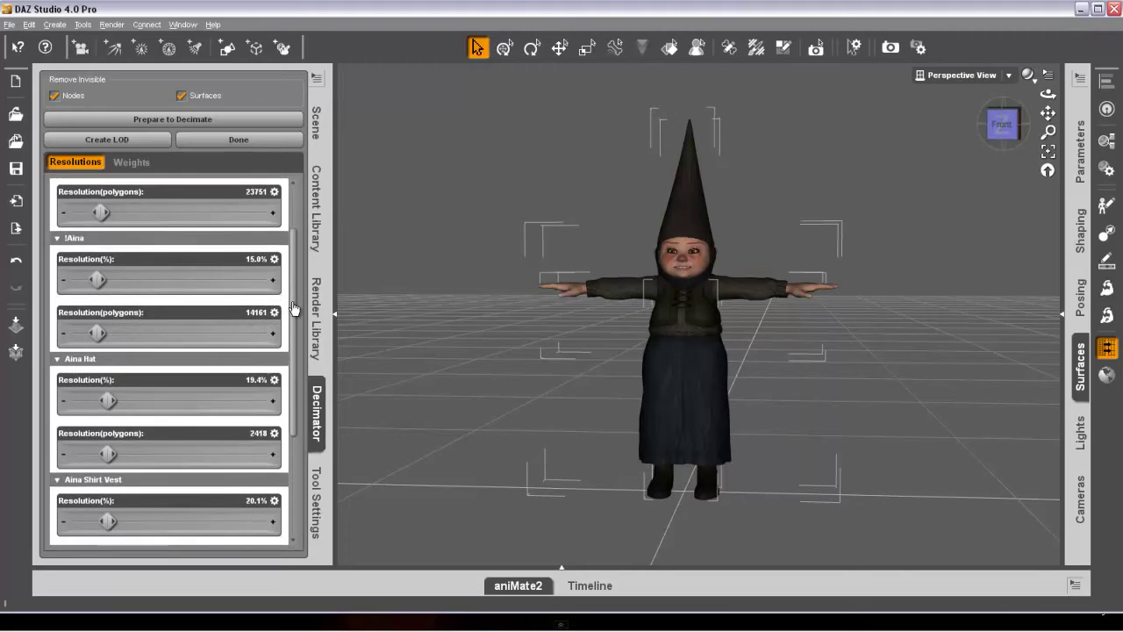
- Set the !Aina figure's decimation resolution to 20% and create an LOD under the suggested name LOD_28474
{"action": "scroll", "coordinate": [293, 309], "scroll_direction": "up", "scroll_amount": 5}
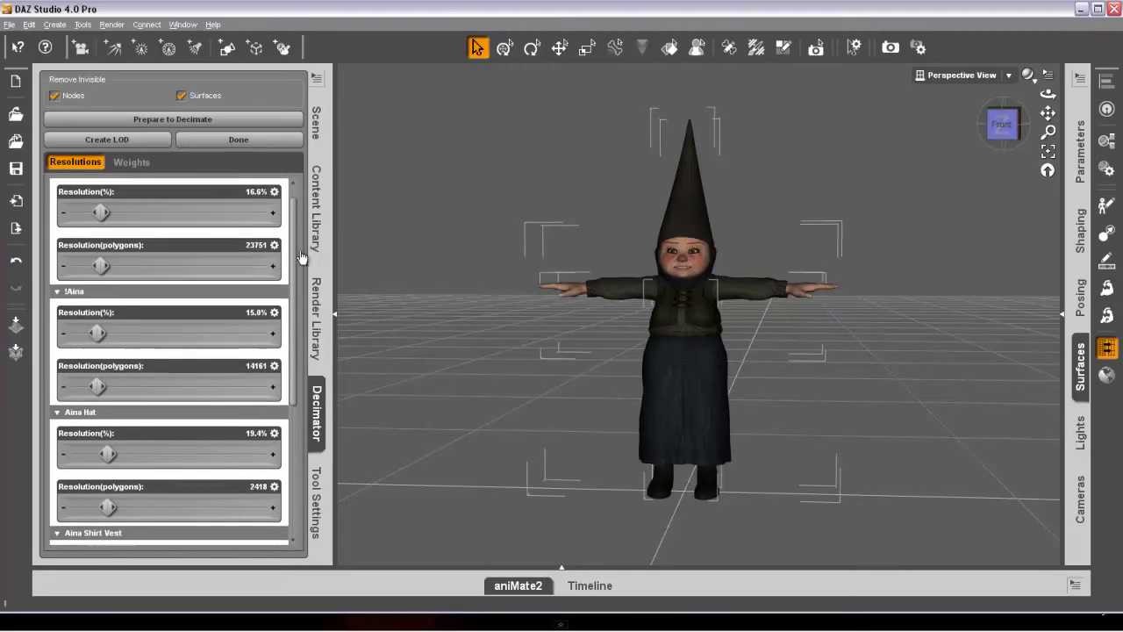
{"action": "left_click", "coordinate": [250, 331]}
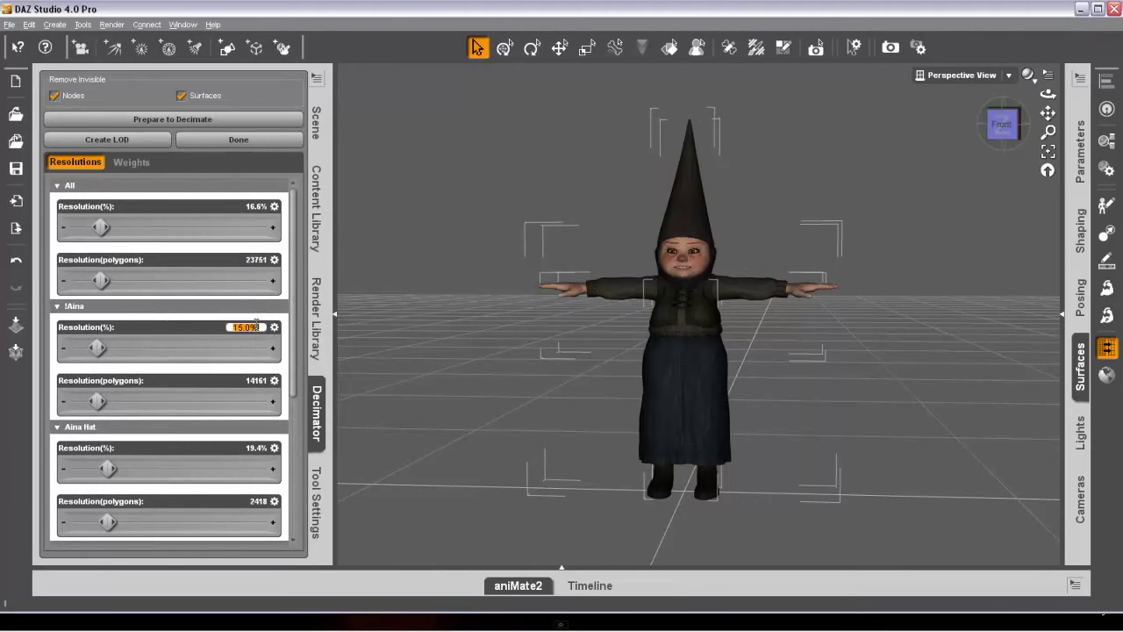
{"action": "type", "text": "20"}
{"action": "key", "text": "Return"}
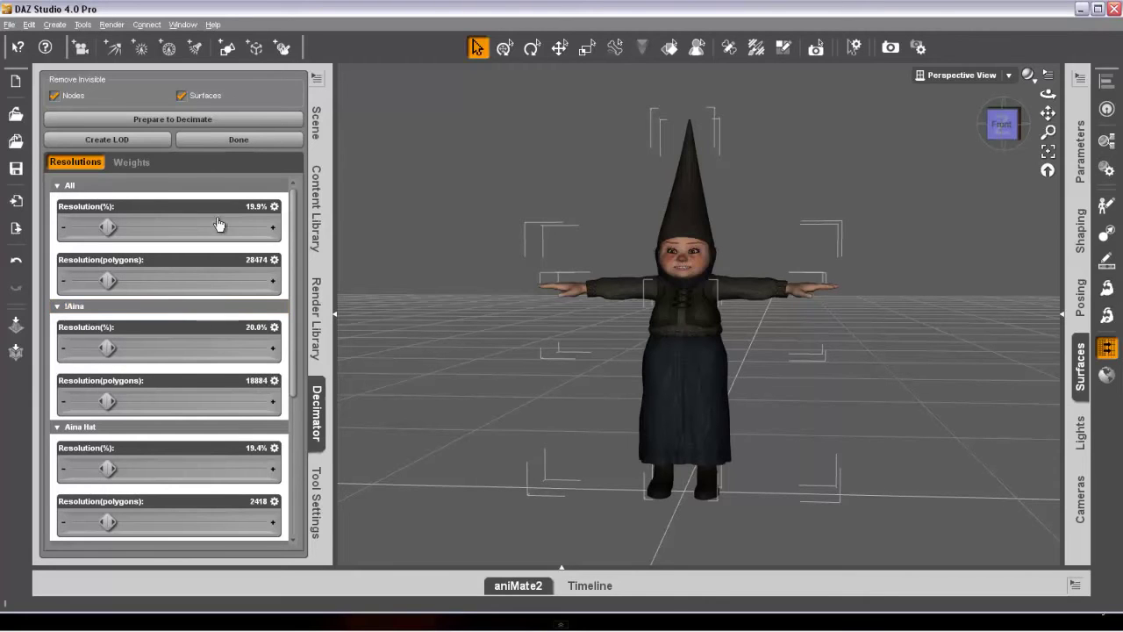
{"action": "left_click", "coordinate": [133, 143]}
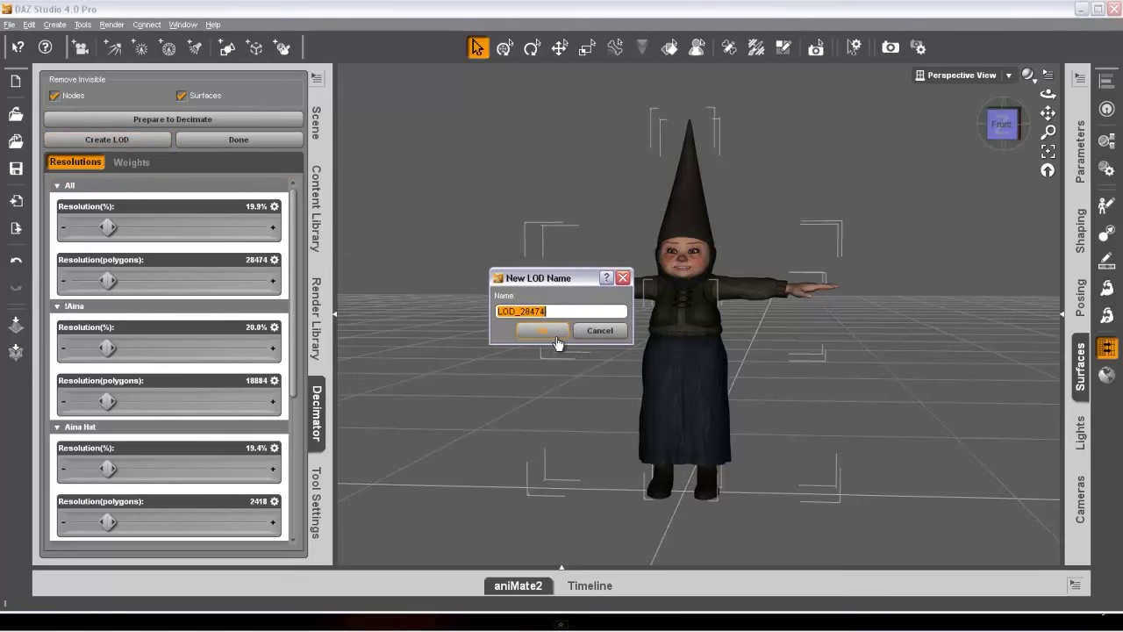
{"action": "left_click", "coordinate": [556, 335]}
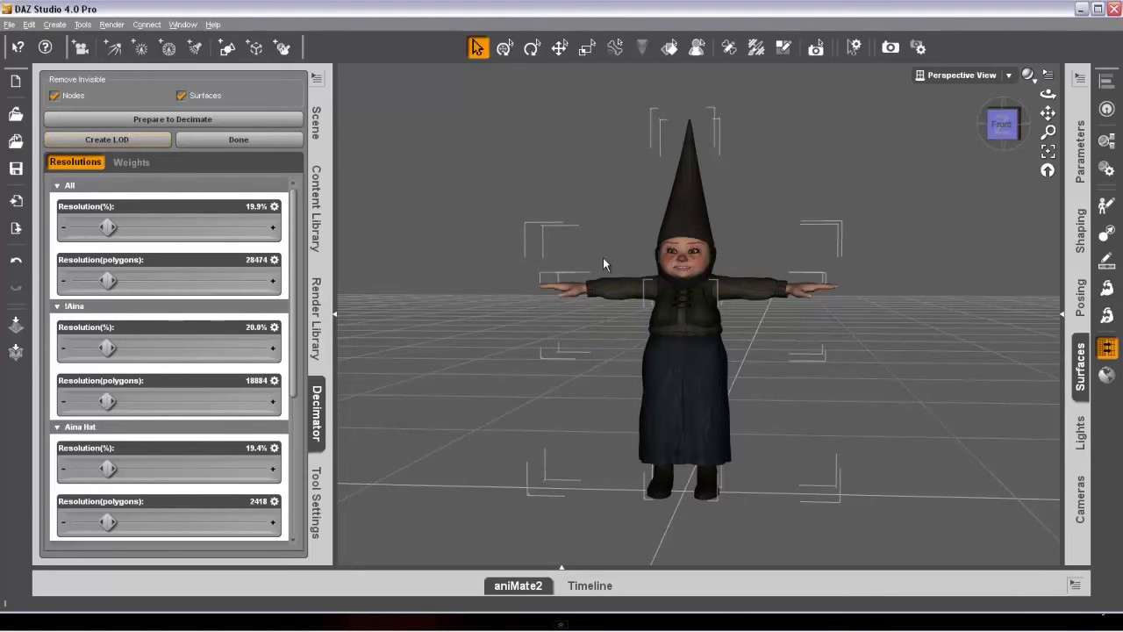
- Export the scene as an Autodesk FBX file named Aina in the Nursoda folder, accepting the displayed FBX options
{"action": "left_click", "coordinate": [10, 24]}
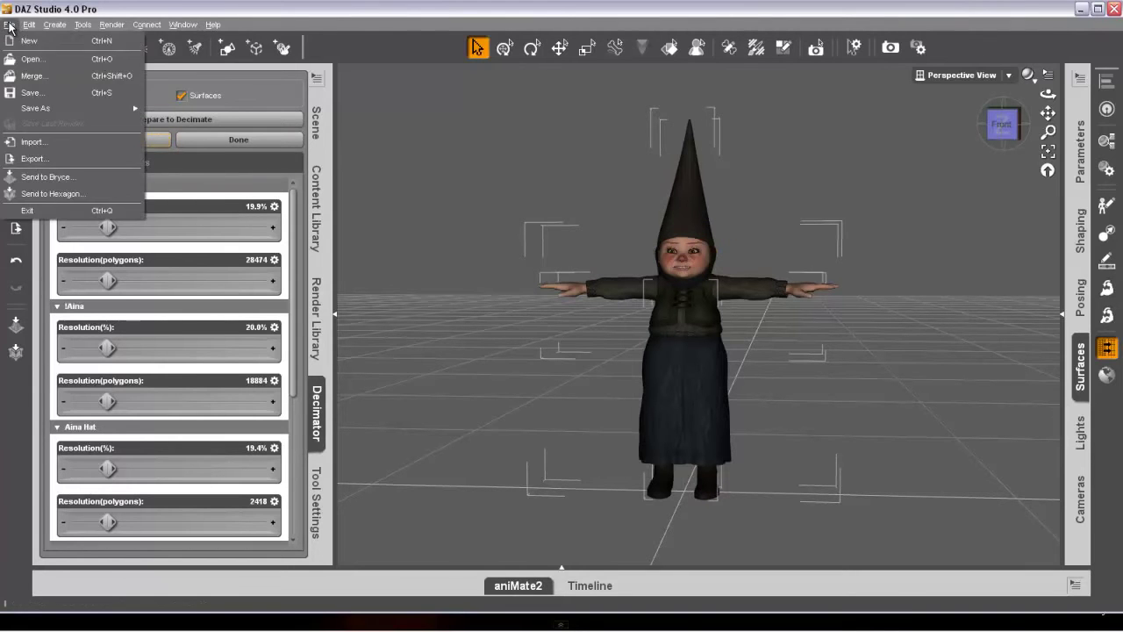
{"action": "left_click", "coordinate": [31, 161]}
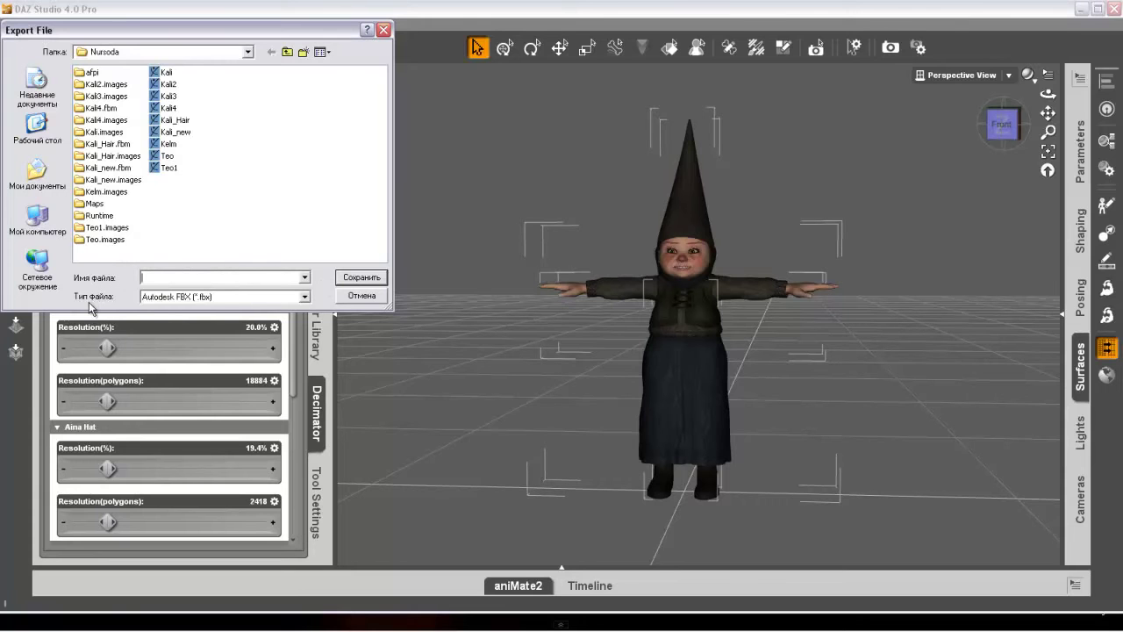
{"action": "left_click_drag", "start_coordinate": [212, 33], "coordinate": [696, 68]}
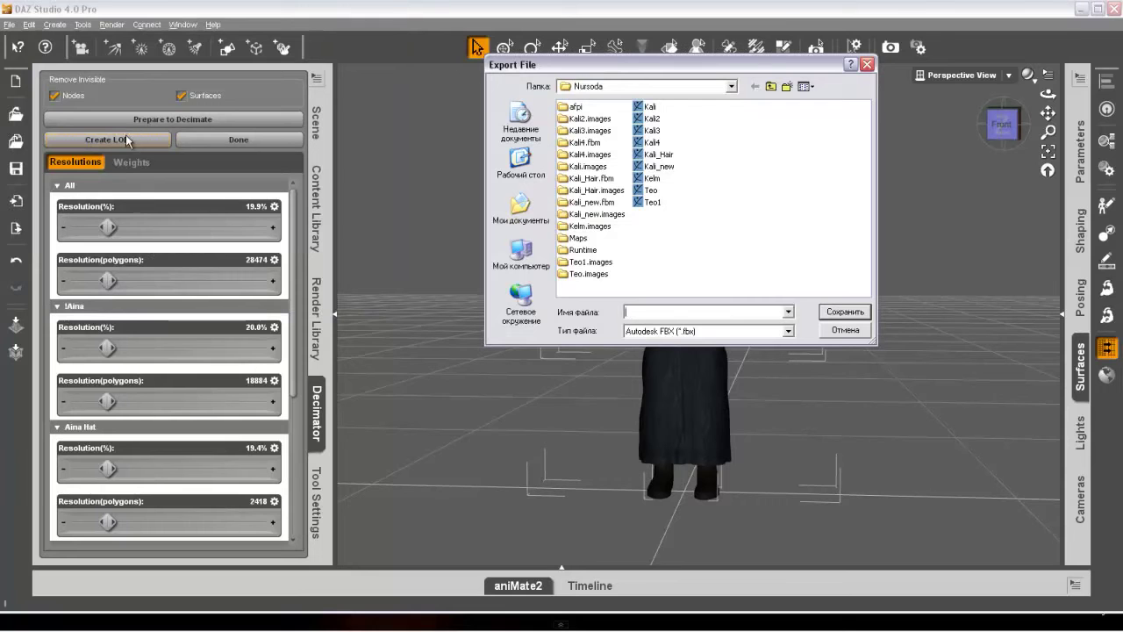
{"action": "left_click", "coordinate": [646, 314]}
{"action": "type", "text": "Ai"}
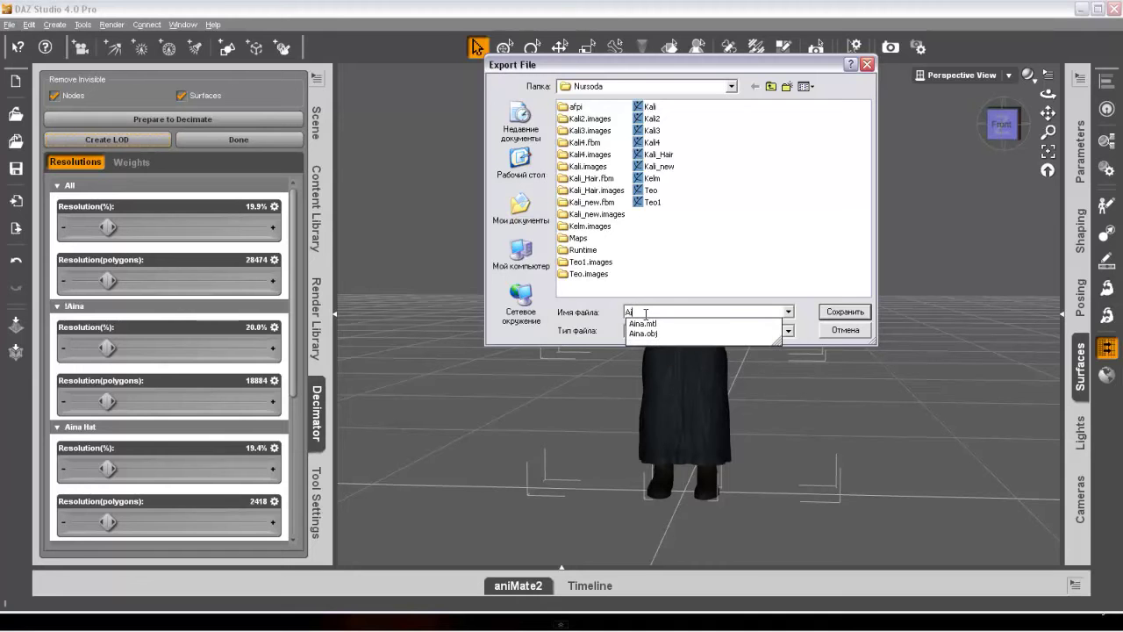
{"action": "type", "text": "na"}
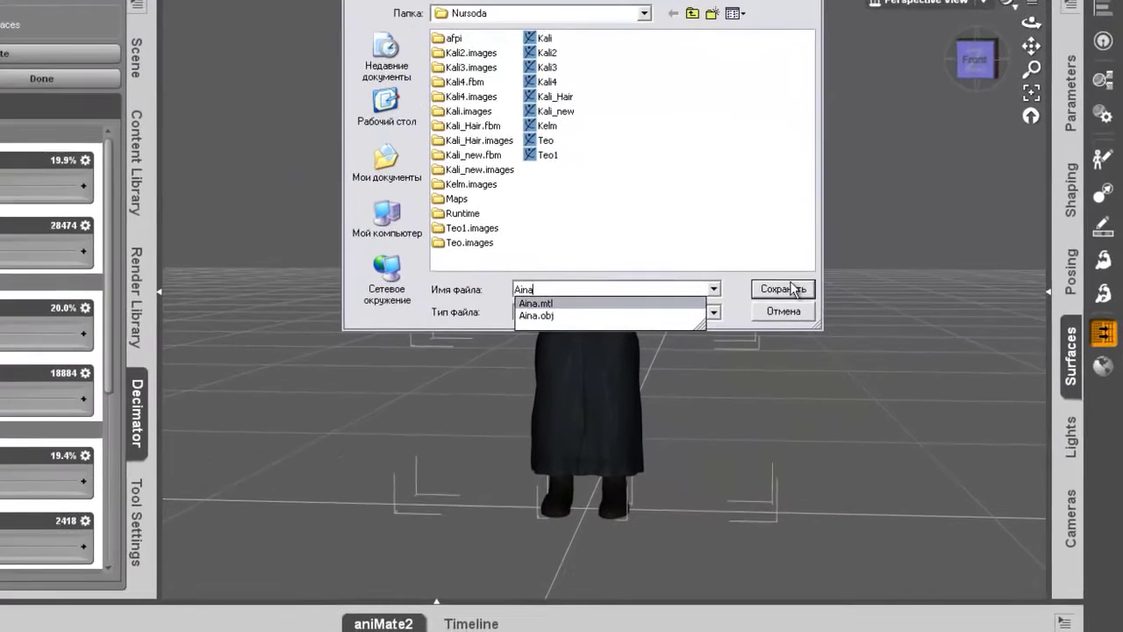
{"action": "left_click", "coordinate": [852, 313]}
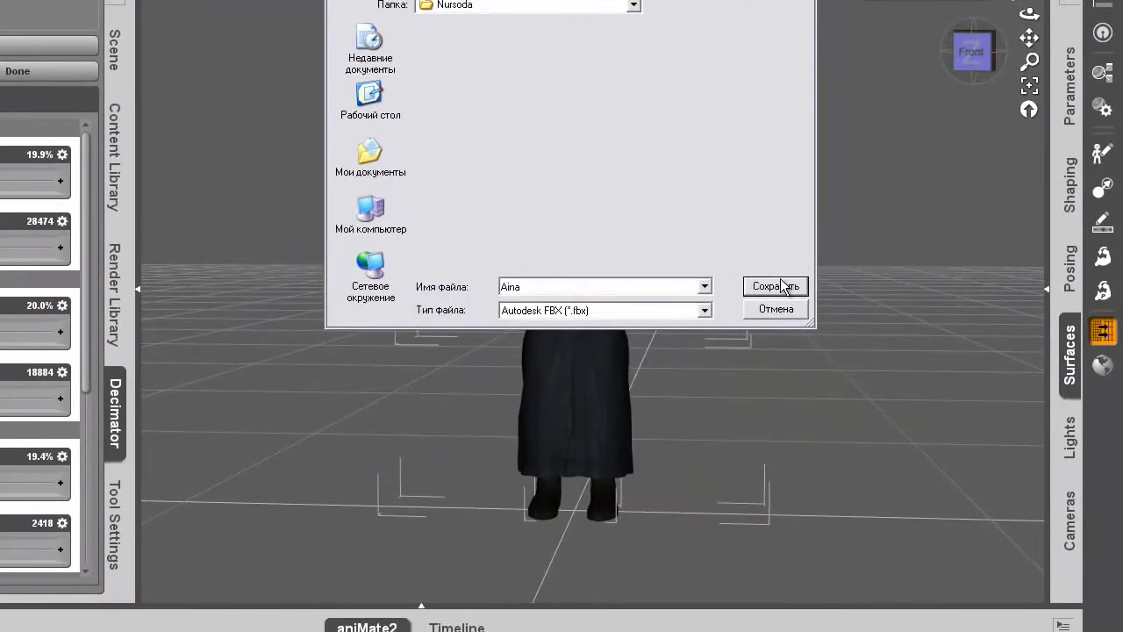
{"action": "left_click", "coordinate": [777, 286]}
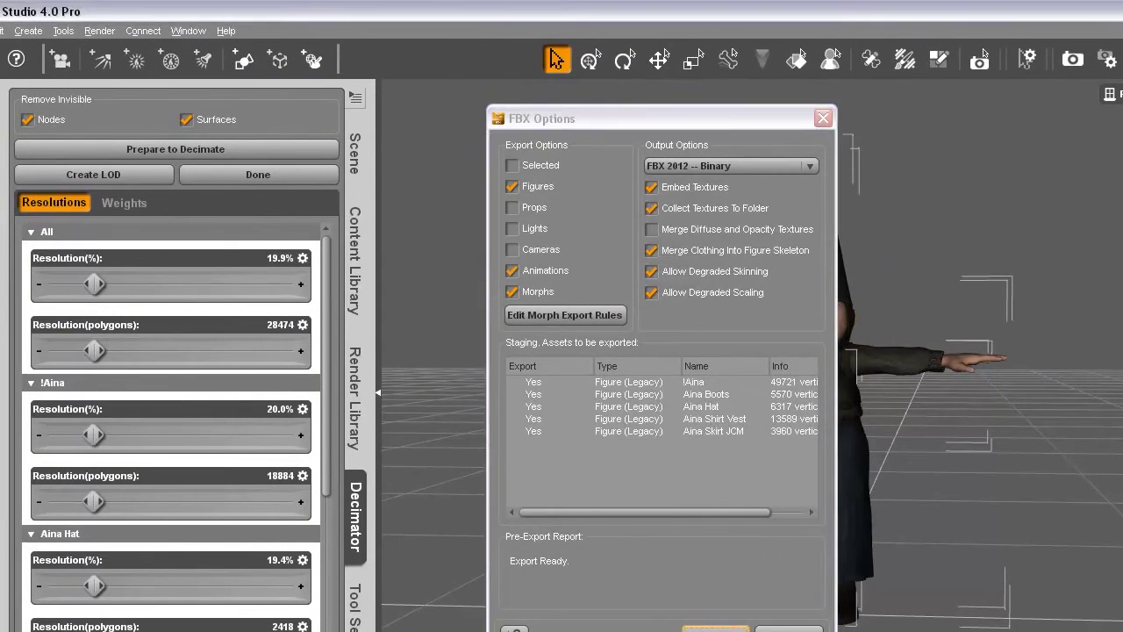
{"action": "key", "text": "Return"}
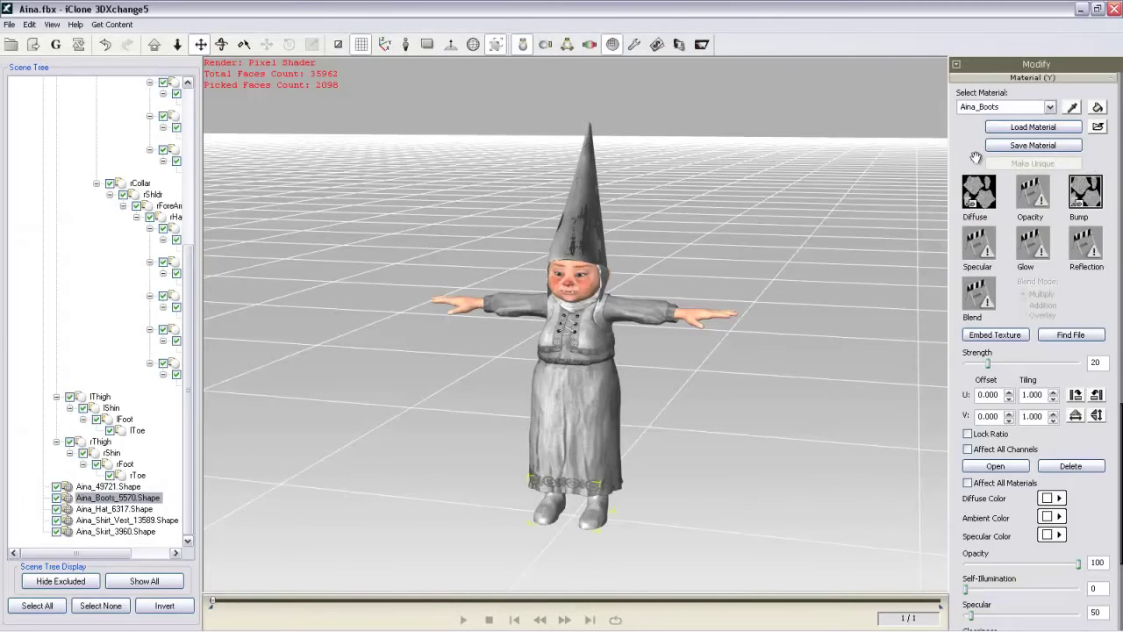
- In iClone 3DXchange5, begin converting Aina.fbx to a non-standard character and apply the Daz4 Genesis bone-mapping preset
{"action": "scroll", "coordinate": [1084, 202], "scroll_direction": "up", "scroll_amount": 5}
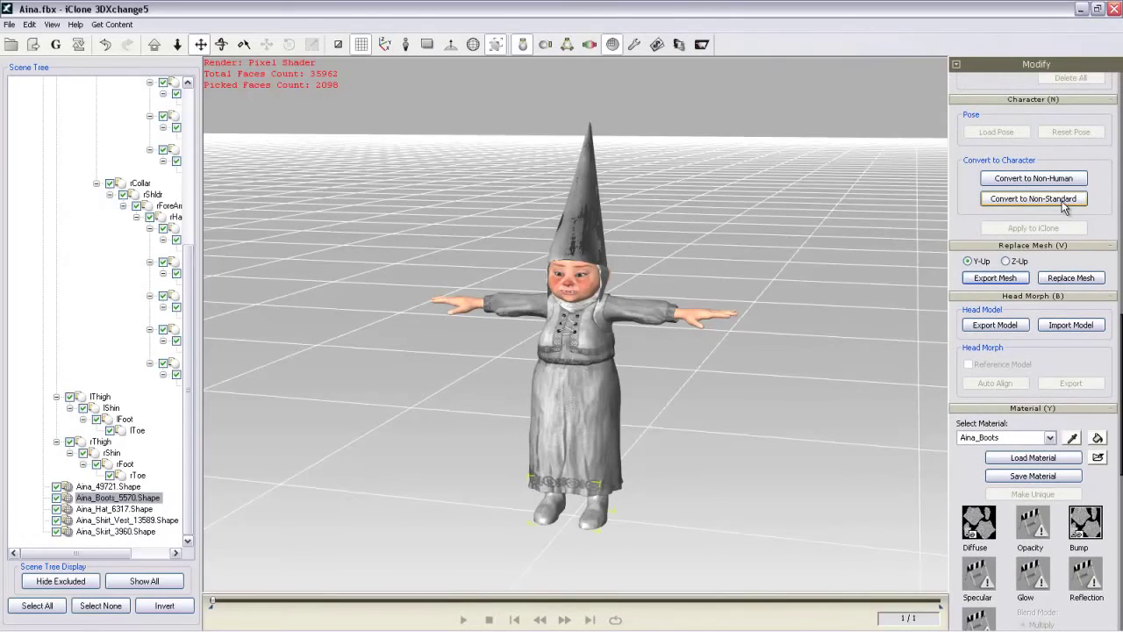
{"action": "left_click", "coordinate": [1066, 202]}
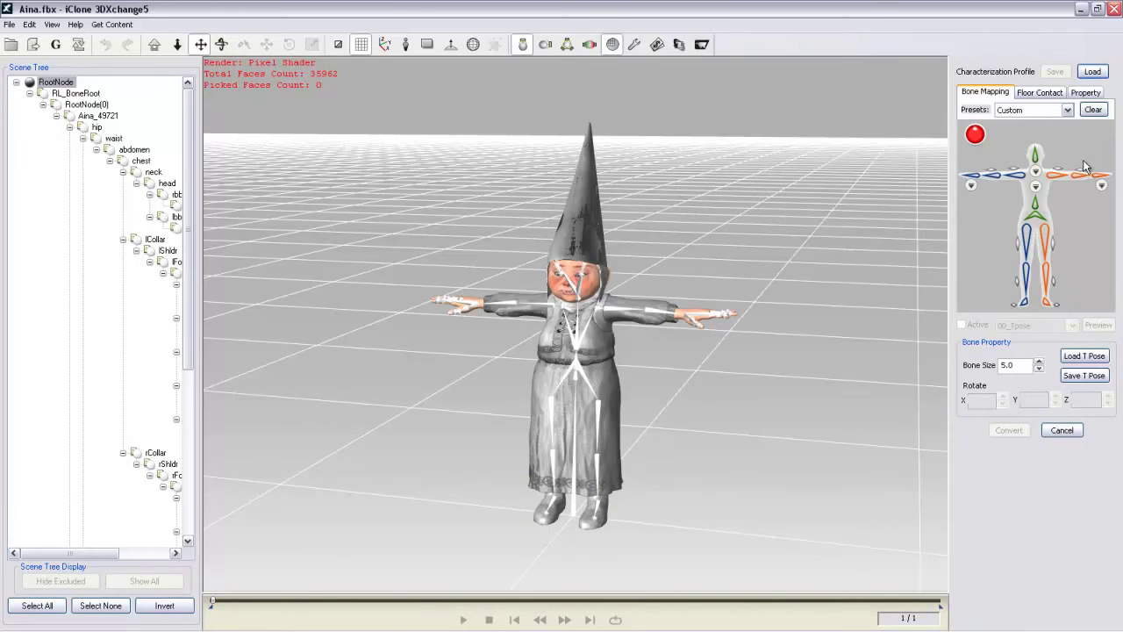
{"action": "left_click", "coordinate": [1067, 110]}
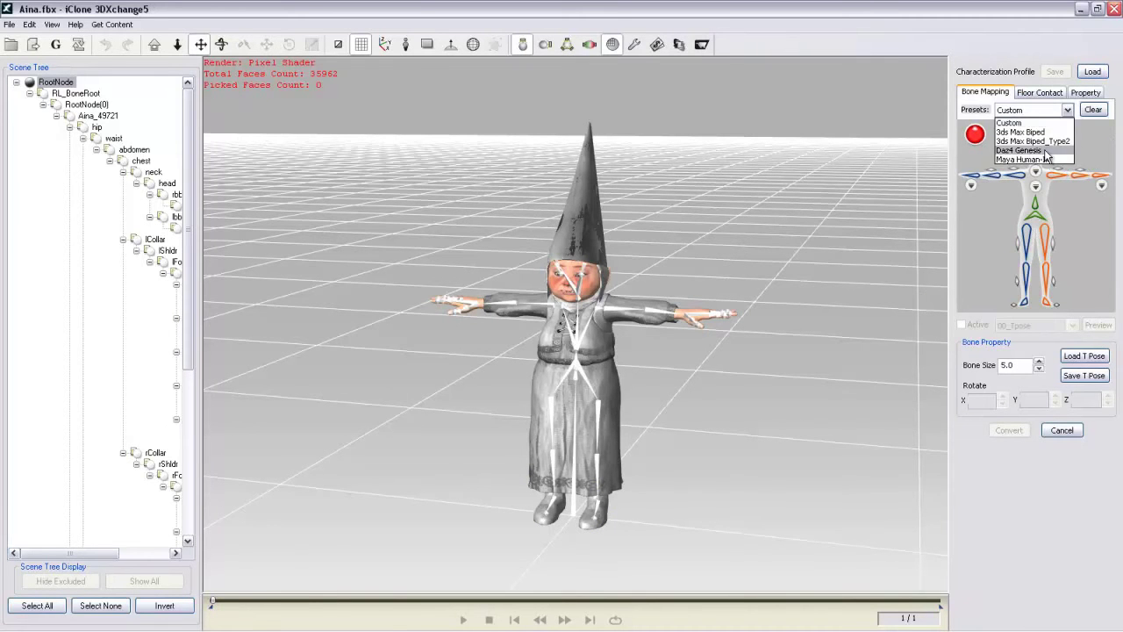
{"action": "left_click", "coordinate": [1046, 151]}
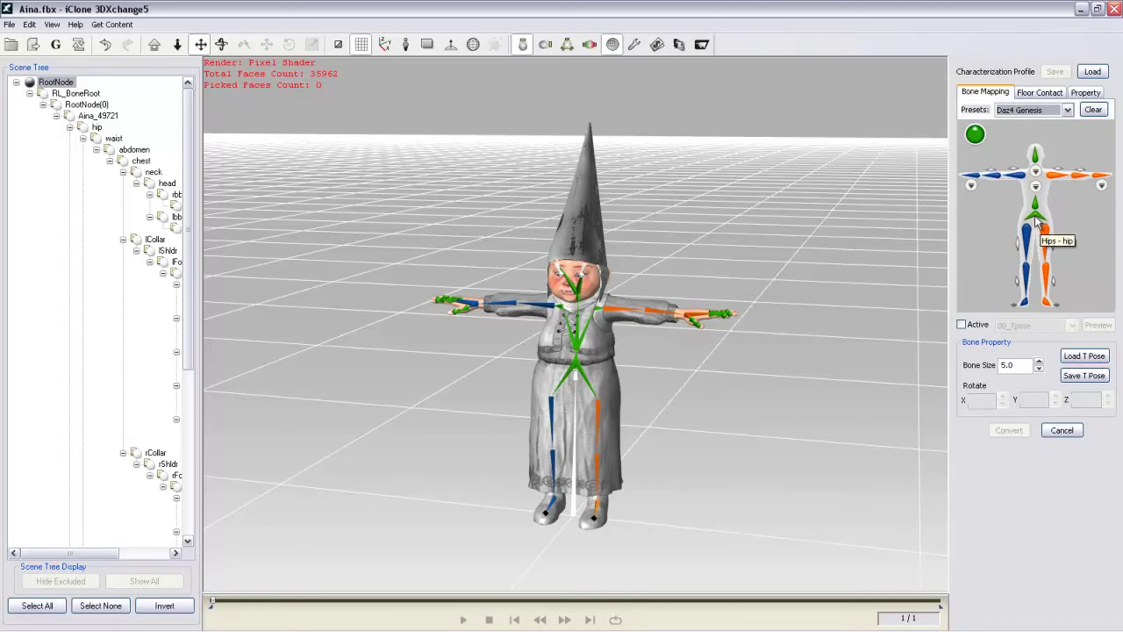
- Map Hips to the long vertical bone rising from the floor, and the lower spine to the branching pelvis bone
{"action": "left_click", "coordinate": [1037, 220]}
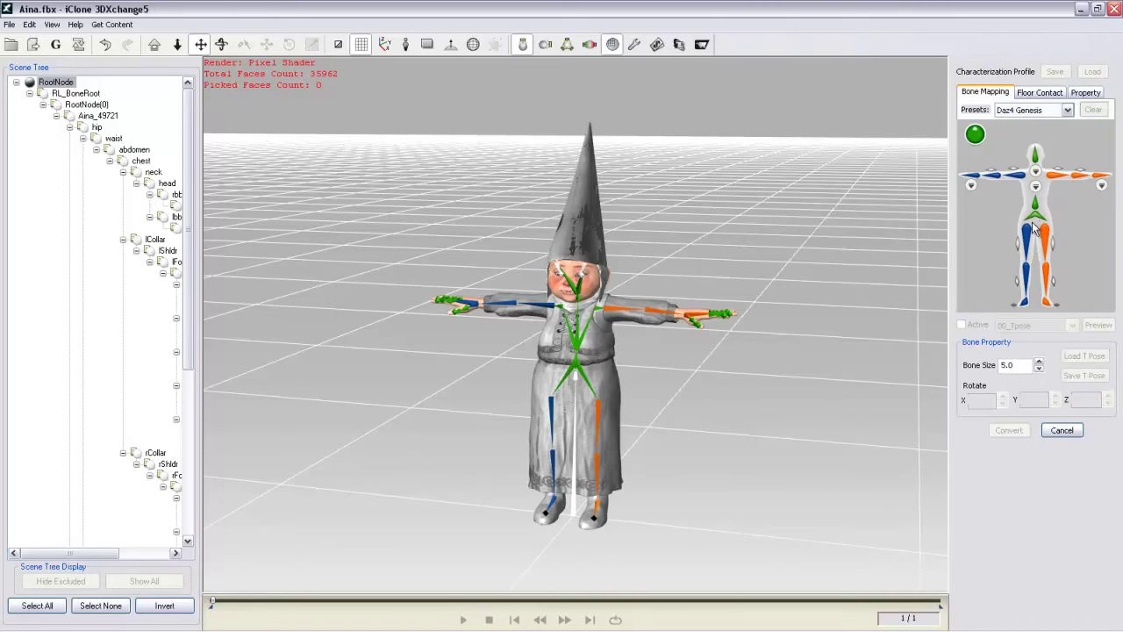
{"action": "left_click", "coordinate": [572, 479]}
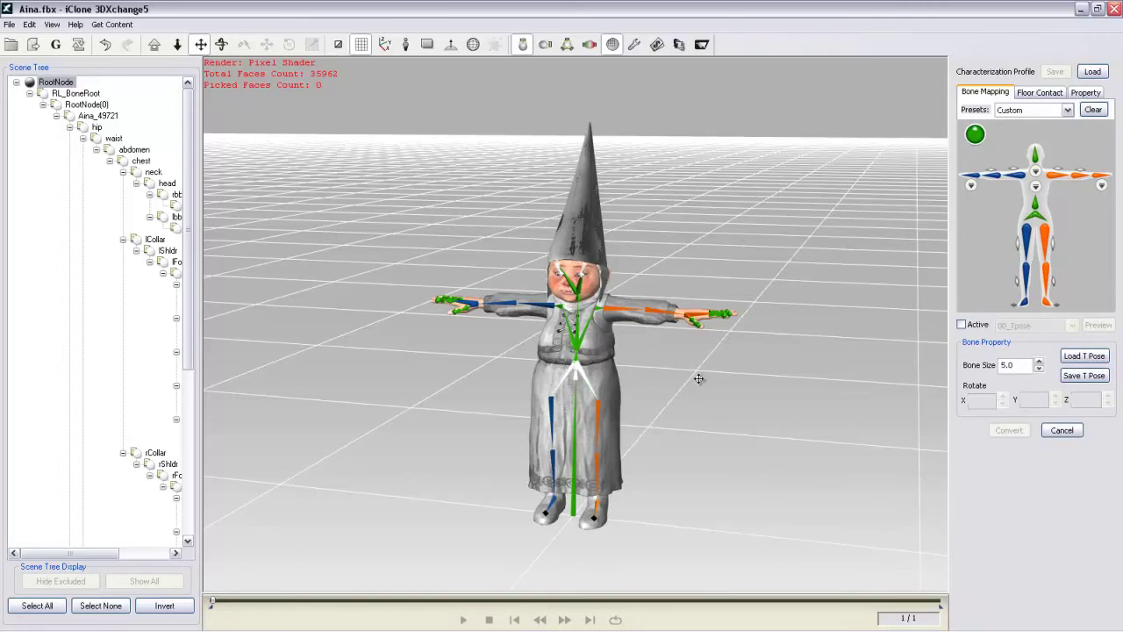
{"action": "scroll", "coordinate": [700, 378], "scroll_direction": "up", "scroll_amount": 3}
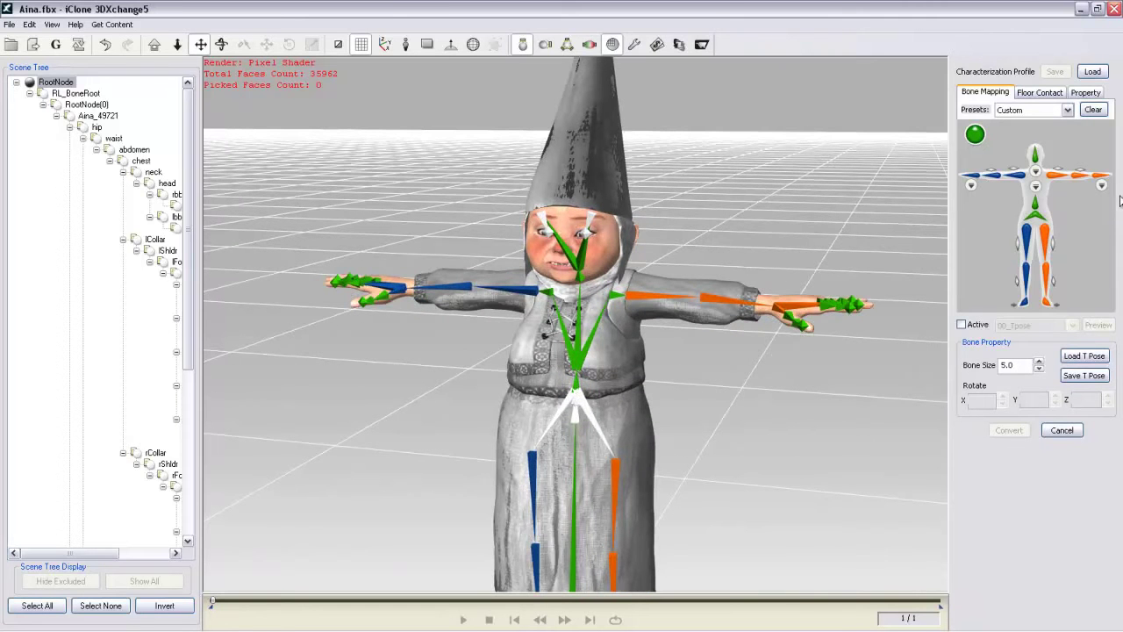
{"action": "left_click", "coordinate": [1041, 200]}
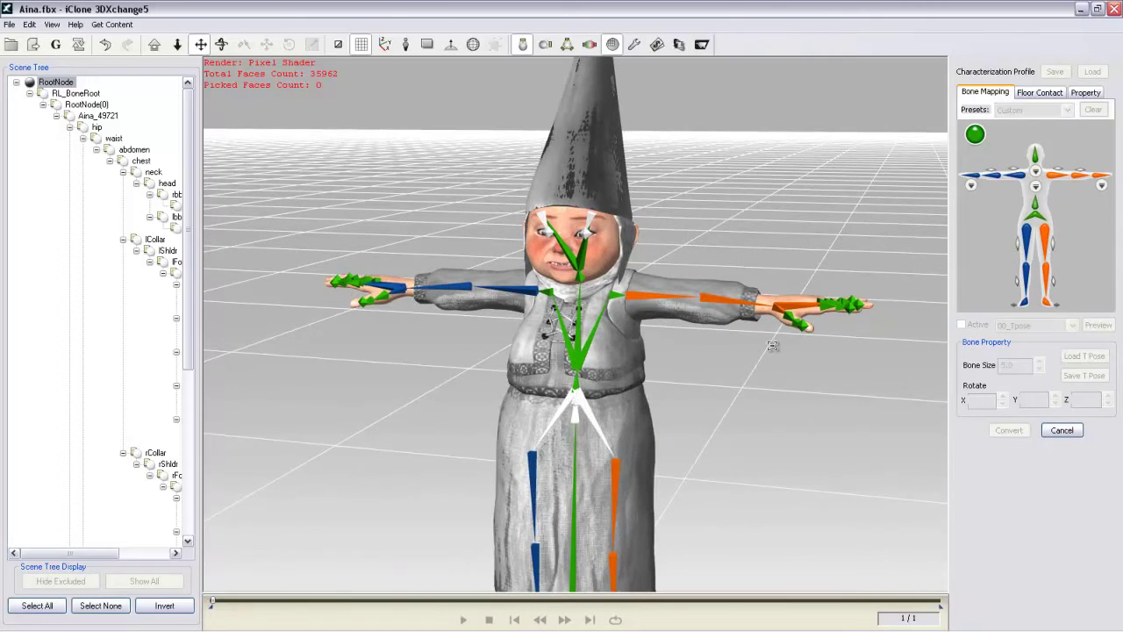
{"action": "left_click", "coordinate": [585, 401]}
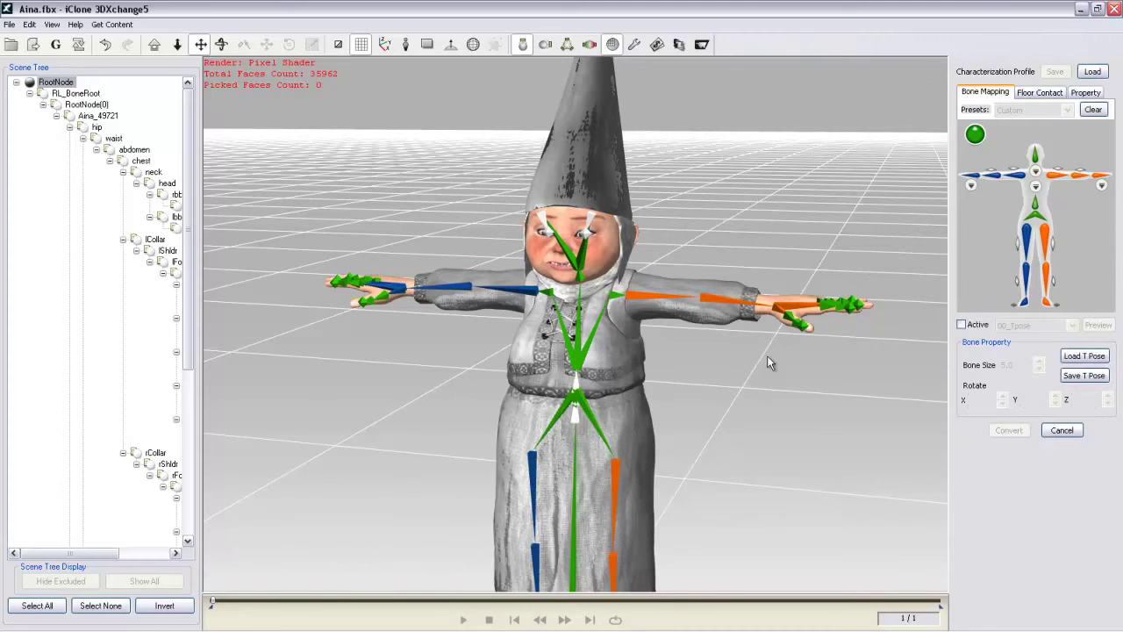
- Map the spine chain to the small bone below the pelvis fork, the small waist bone above it, and the branching chest bone
{"action": "left_click", "coordinate": [1038, 192]}
{"action": "left_click", "coordinate": [1034, 286]}
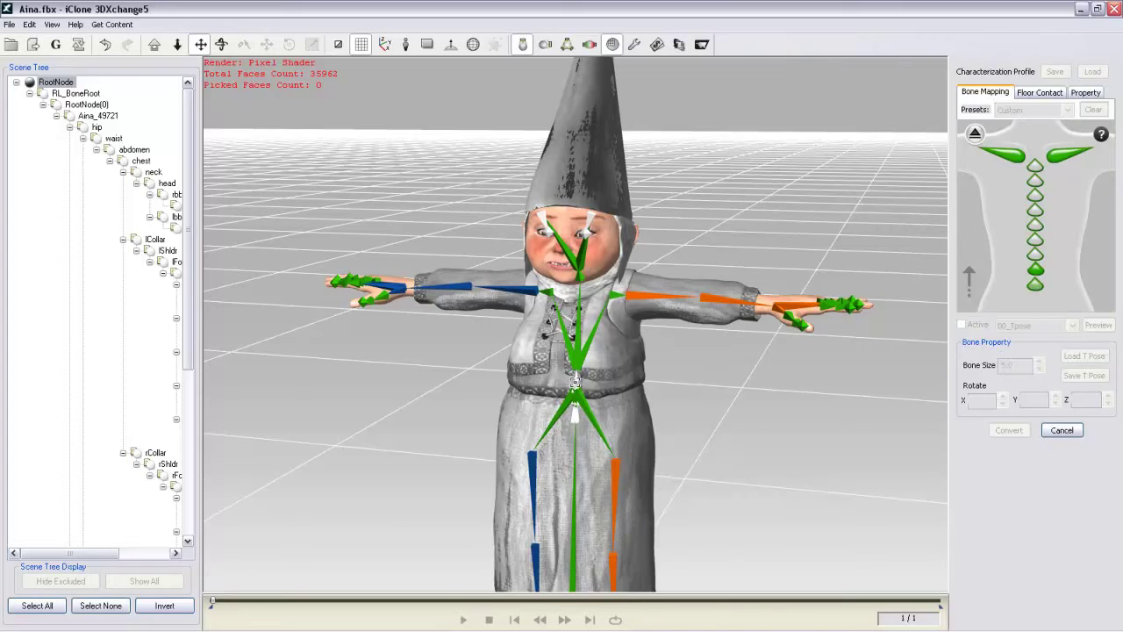
{"action": "left_click", "coordinate": [575, 411]}
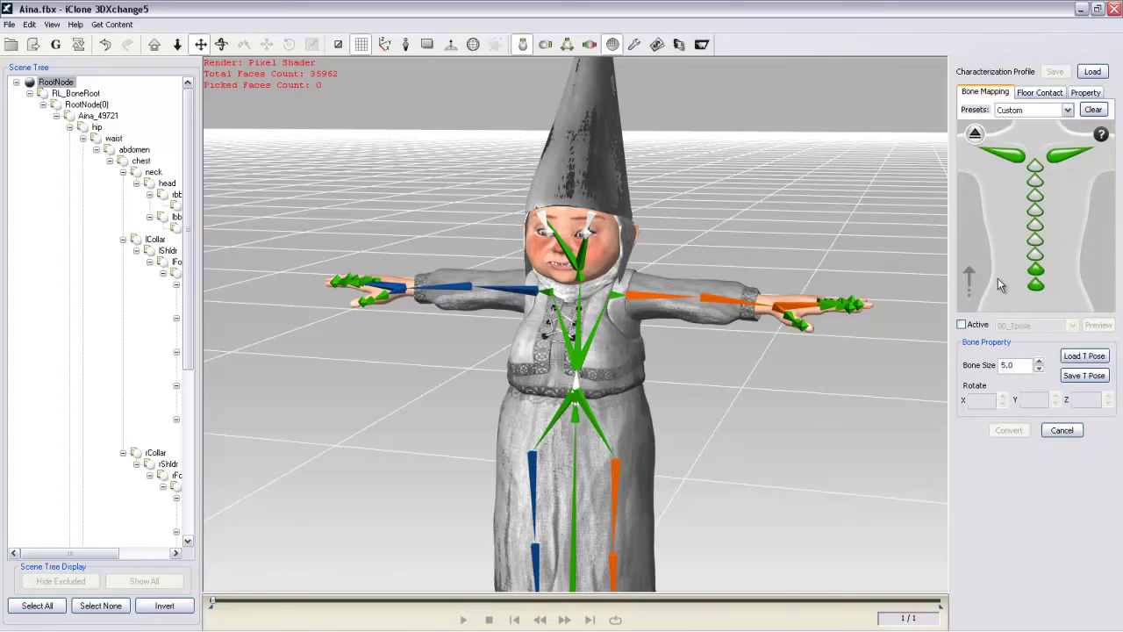
{"action": "left_click", "coordinate": [1036, 276]}
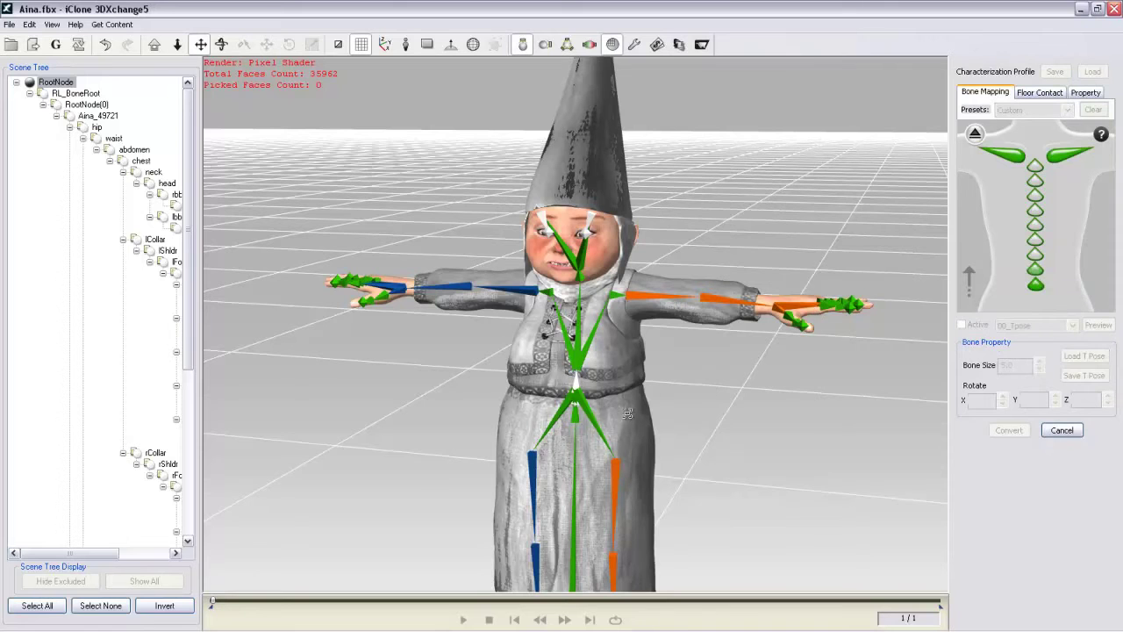
{"action": "left_click", "coordinate": [576, 384]}
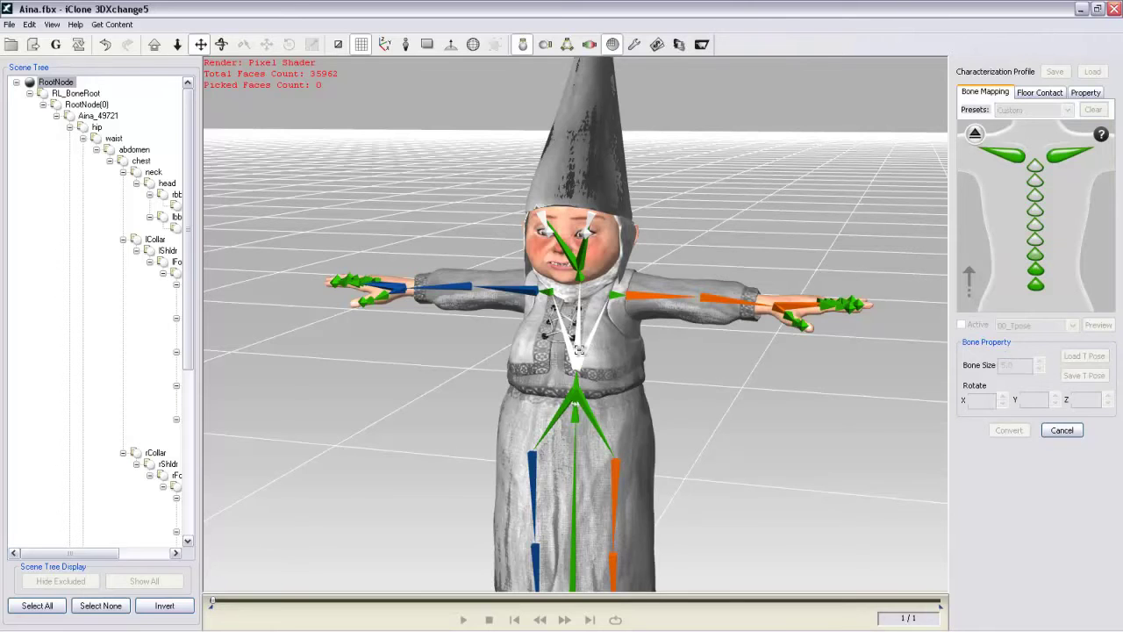
{"action": "left_click", "coordinate": [578, 354]}
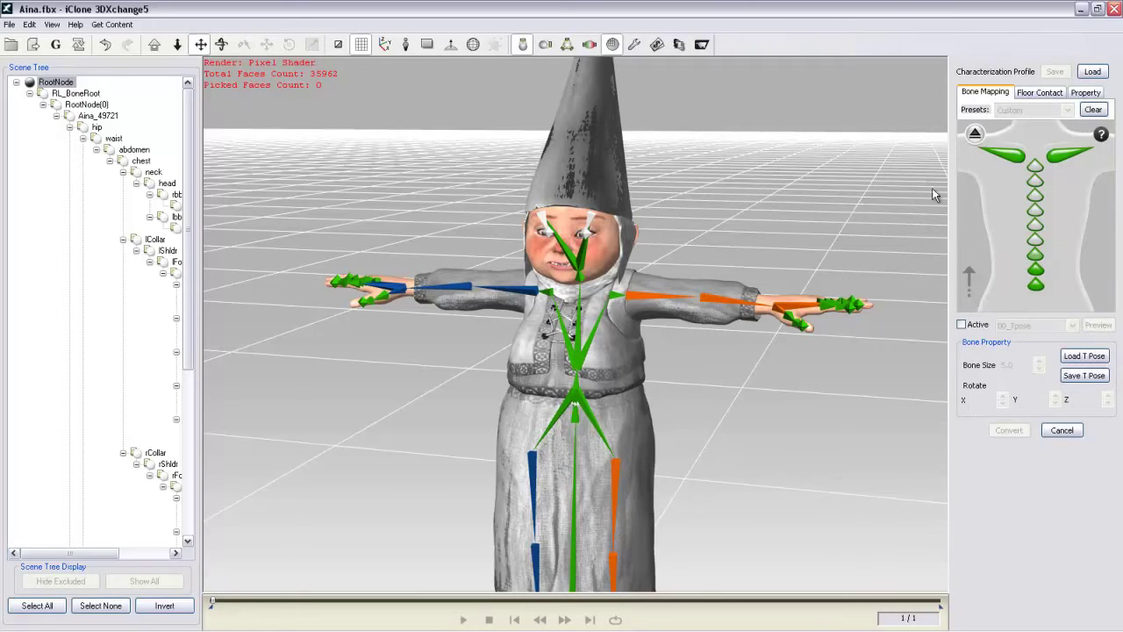
{"action": "left_click", "coordinate": [976, 136]}
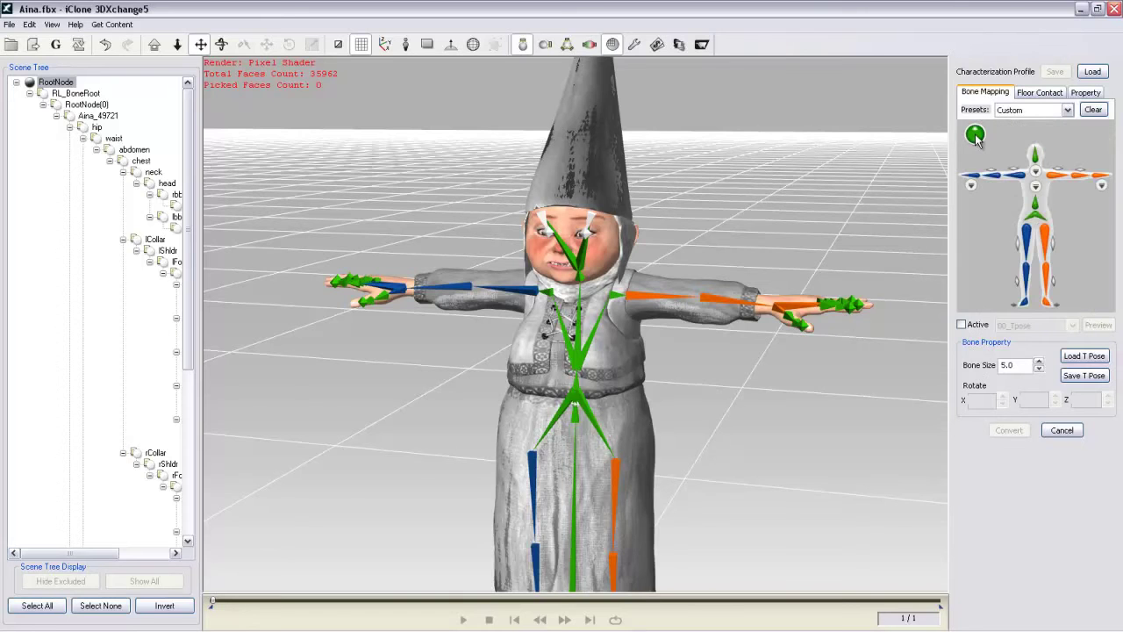
- Raise both upper arms by setting the Z rotation of lShldr to 20 and of rShldr to -20
{"action": "left_click", "coordinate": [644, 300]}
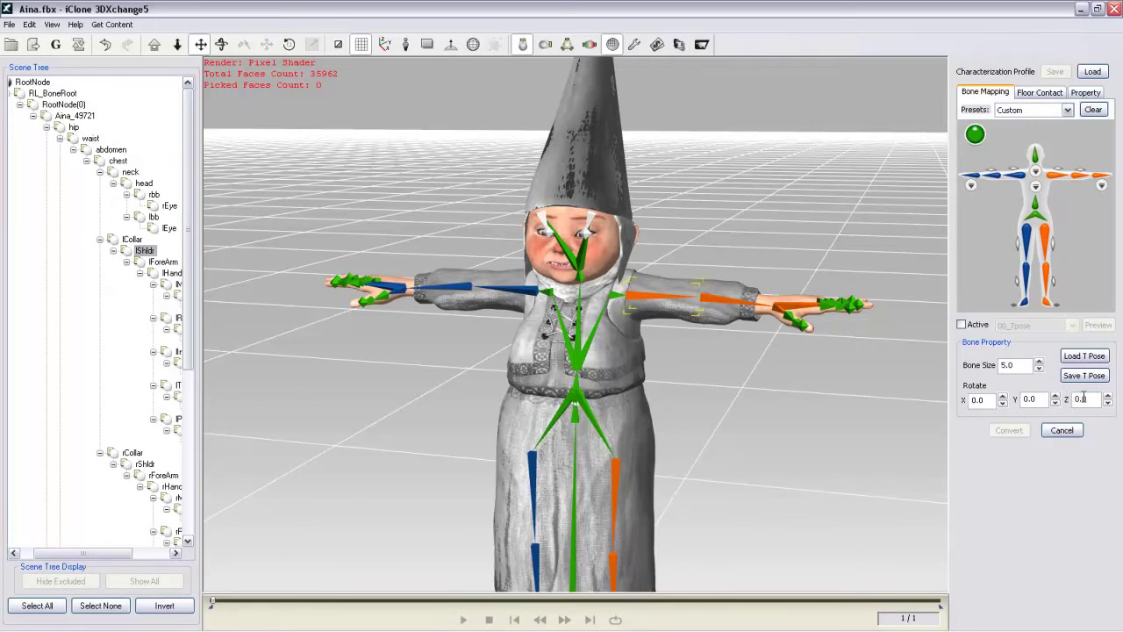
{"action": "type", "text": "20"}
{"action": "key", "text": "Return"}
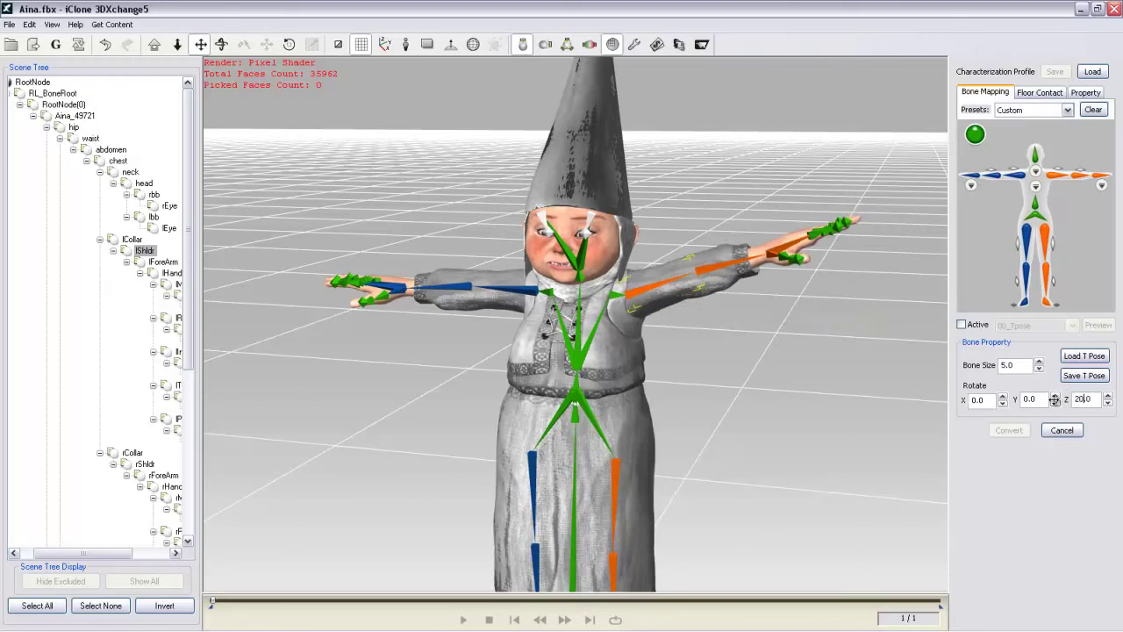
{"action": "left_click", "coordinate": [512, 291]}
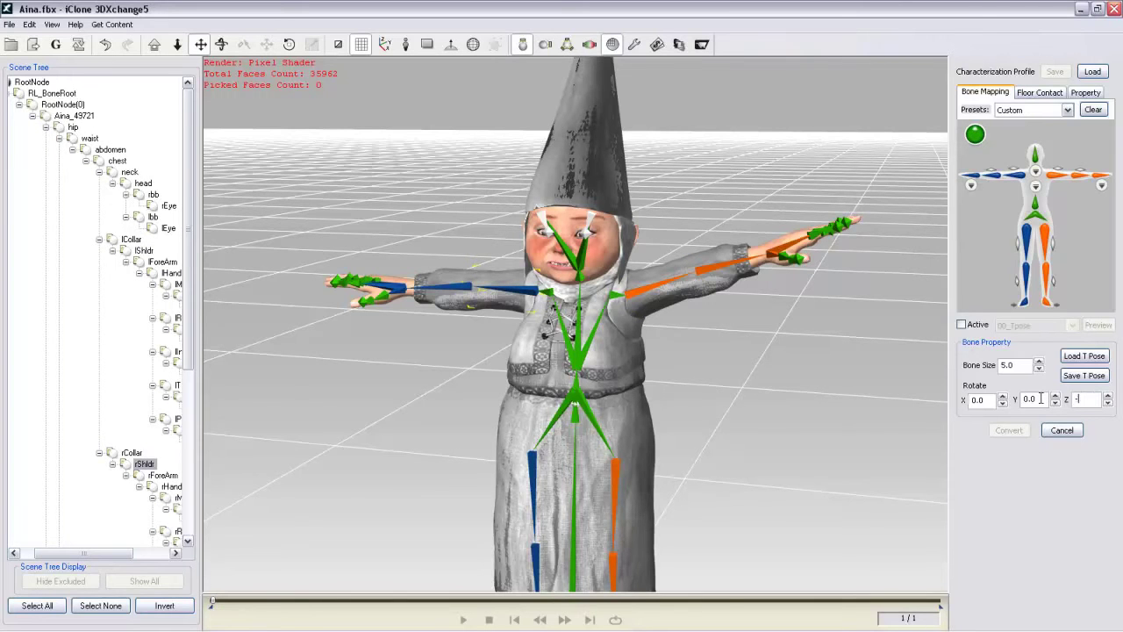
{"action": "type", "text": "-20"}
{"action": "key", "text": "Return"}
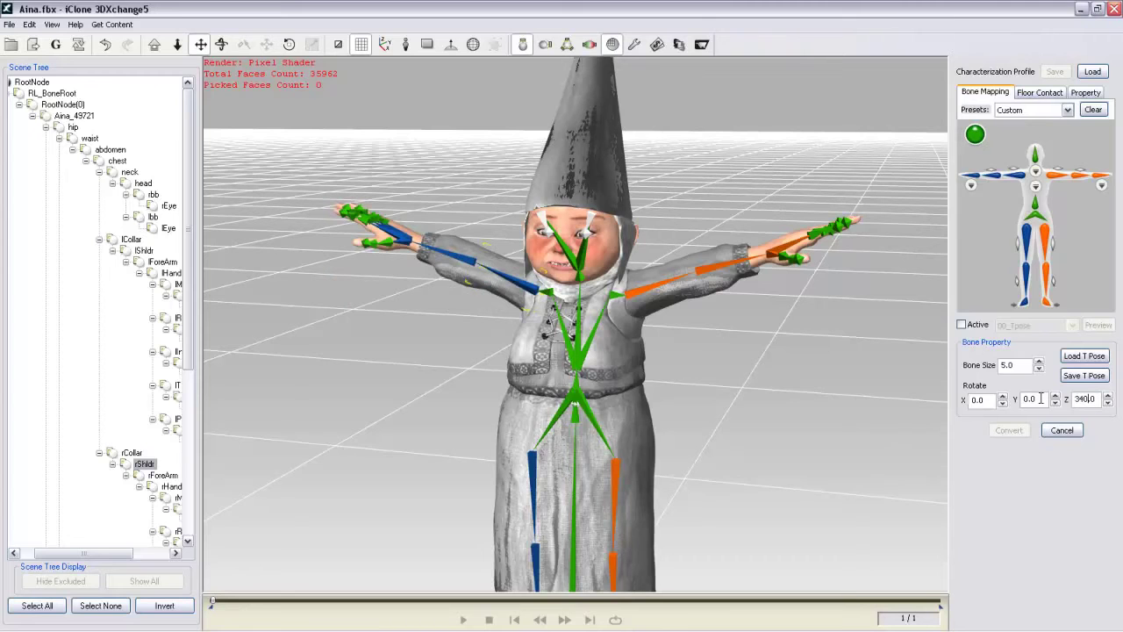
- Activate the bone mapping and preview the 05_Lower01 Calibration motion on the character
{"action": "left_click", "coordinate": [961, 325]}
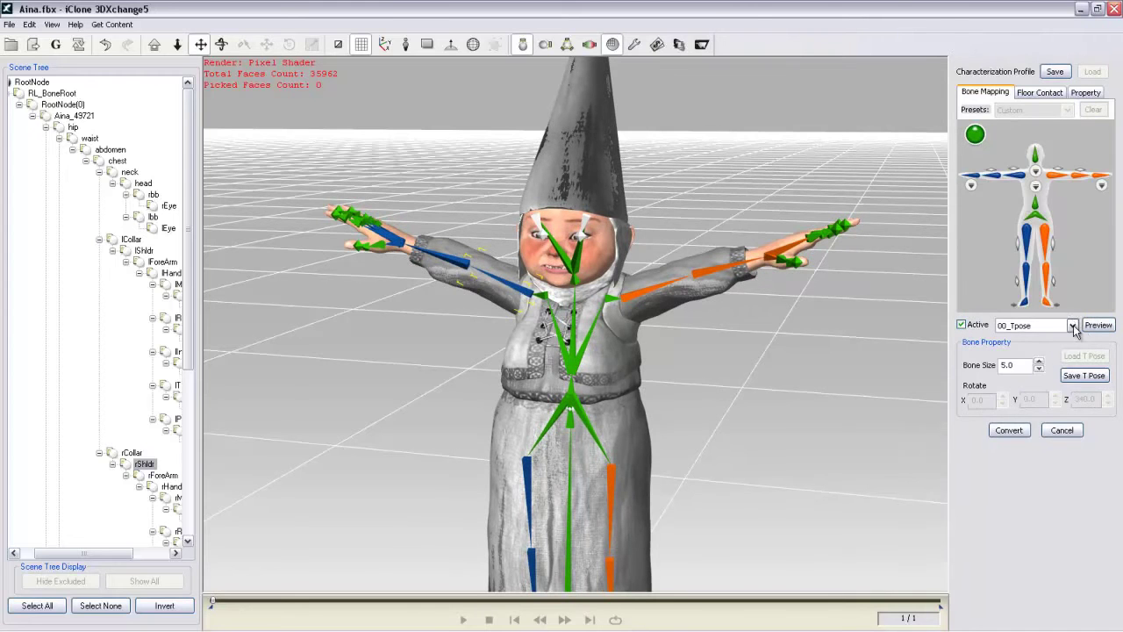
{"action": "left_click", "coordinate": [1073, 325]}
{"action": "left_click", "coordinate": [1044, 386]}
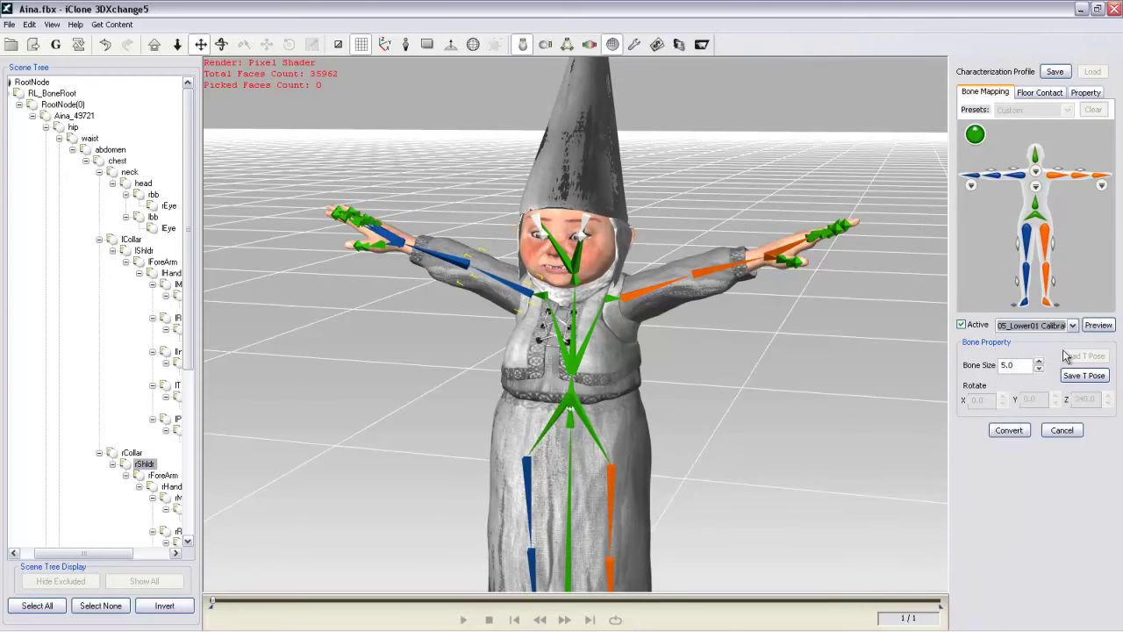
{"action": "left_click", "coordinate": [1098, 325]}
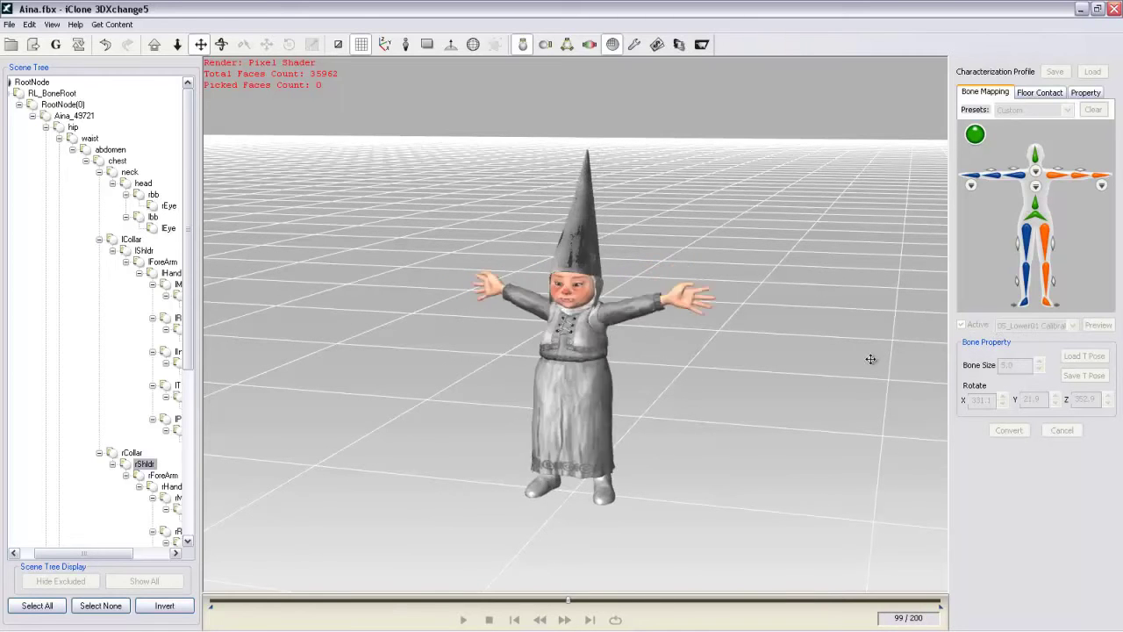
{"action": "left_click", "coordinate": [493, 619]}
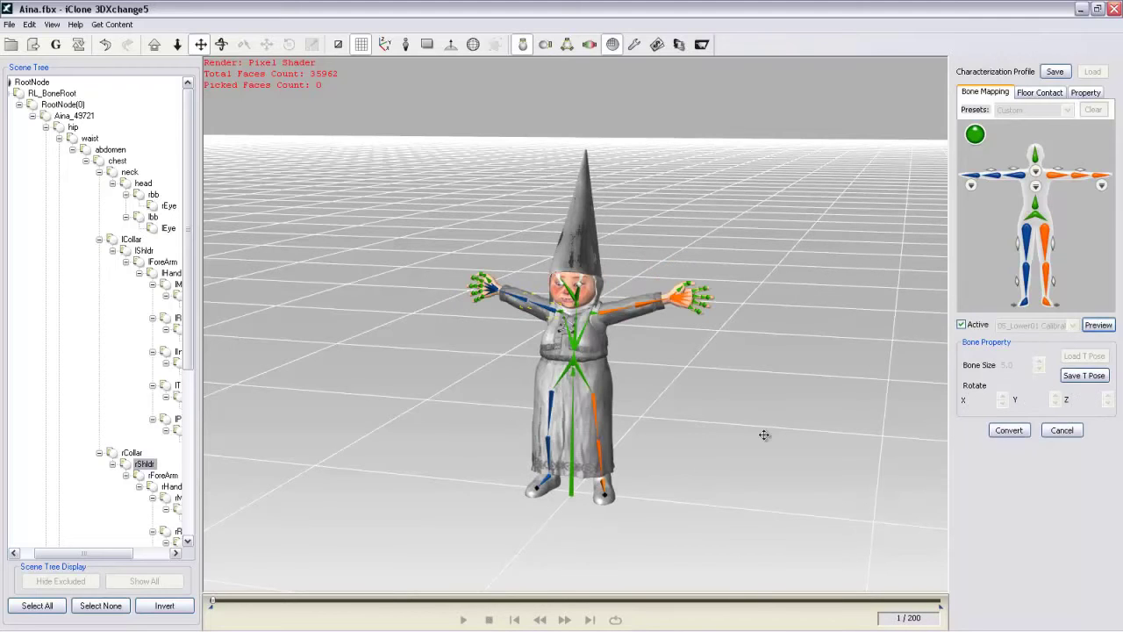
- Preview the 06_Lower02 Calibration motion twice to check how the skirt follows the legs
{"action": "left_click", "coordinate": [1070, 326]}
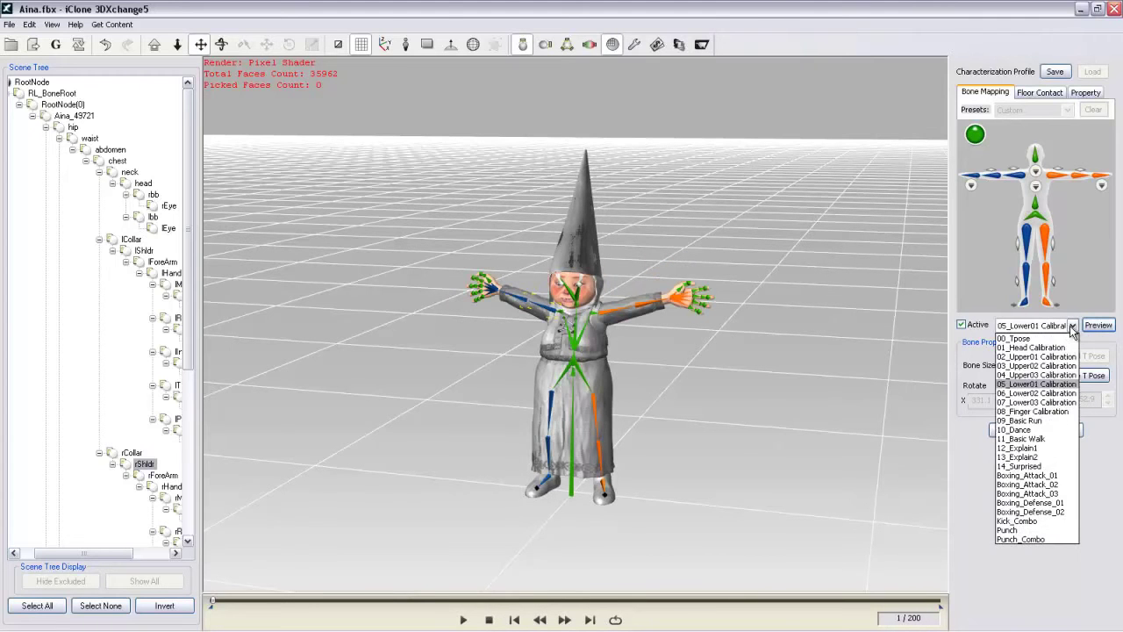
{"action": "left_click", "coordinate": [1040, 393]}
{"action": "left_click", "coordinate": [1098, 325]}
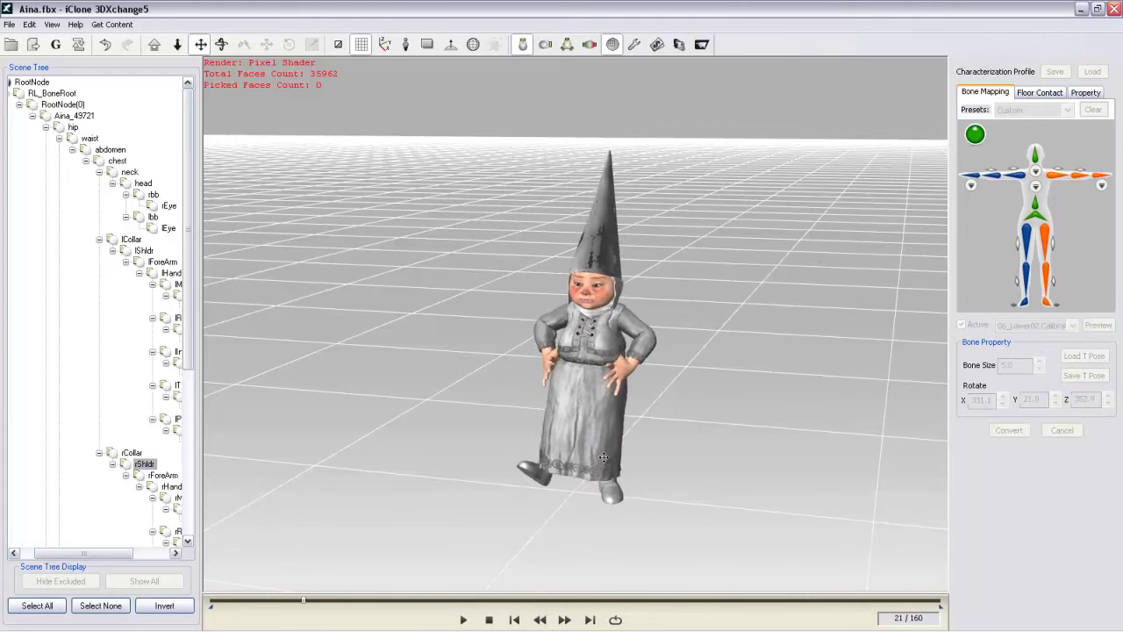
{"action": "left_click", "coordinate": [490, 620]}
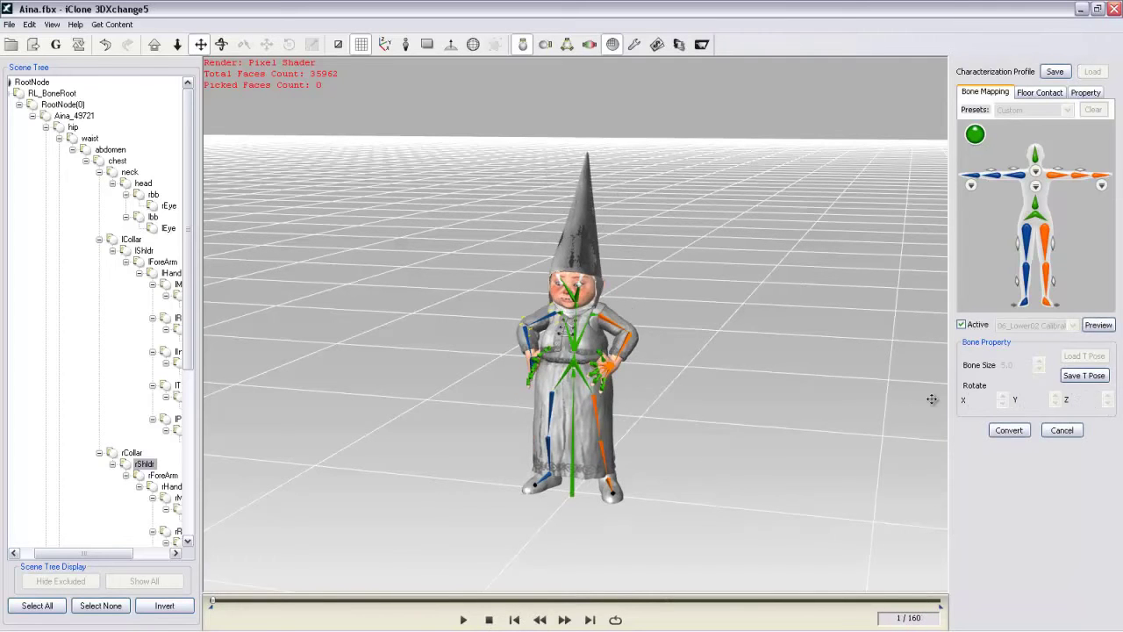
{"action": "left_click", "coordinate": [1098, 326]}
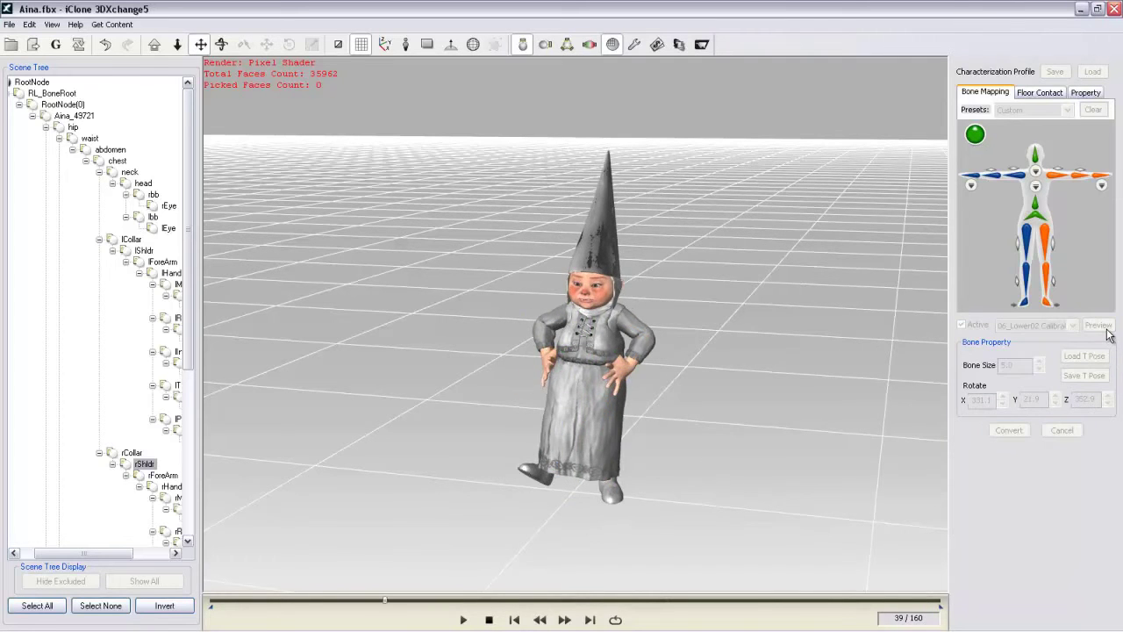
{"action": "mouse_move", "coordinate": [507, 593]}
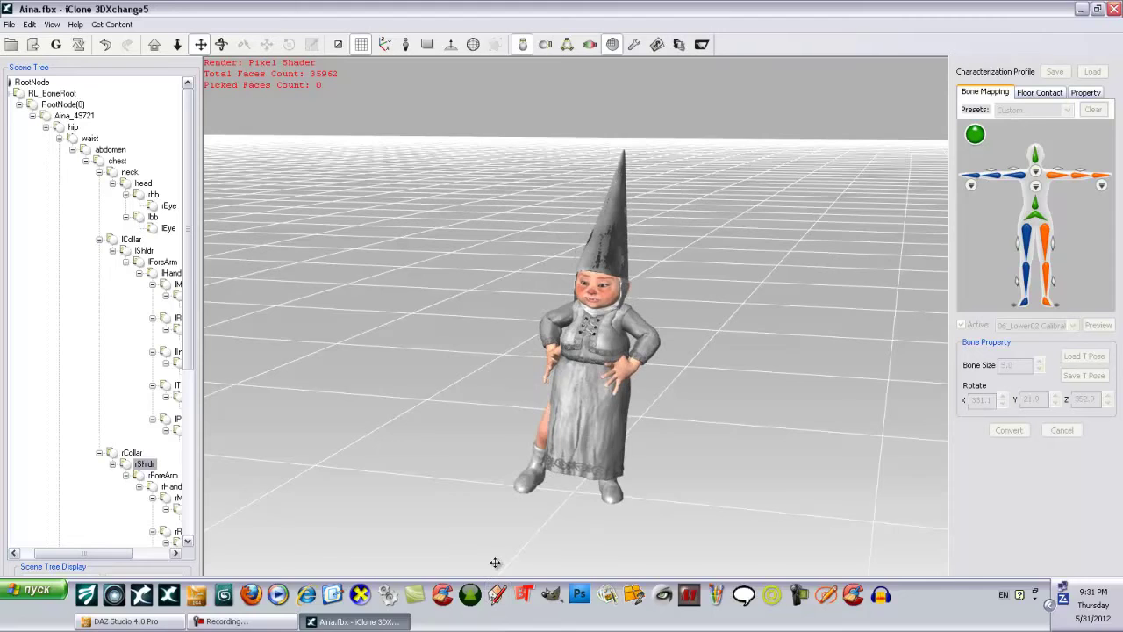
{"action": "left_click", "coordinate": [490, 620]}
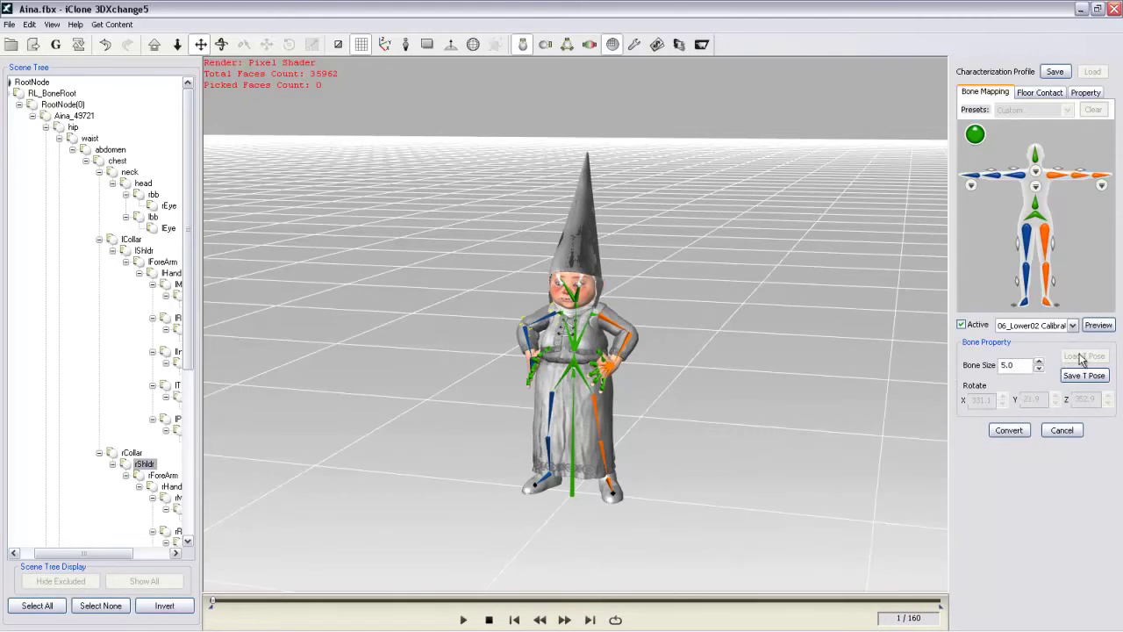
- Preview the 07_Lower03 Calibration motion to check the skirt and knees during the crouch
{"action": "left_click", "coordinate": [1072, 325]}
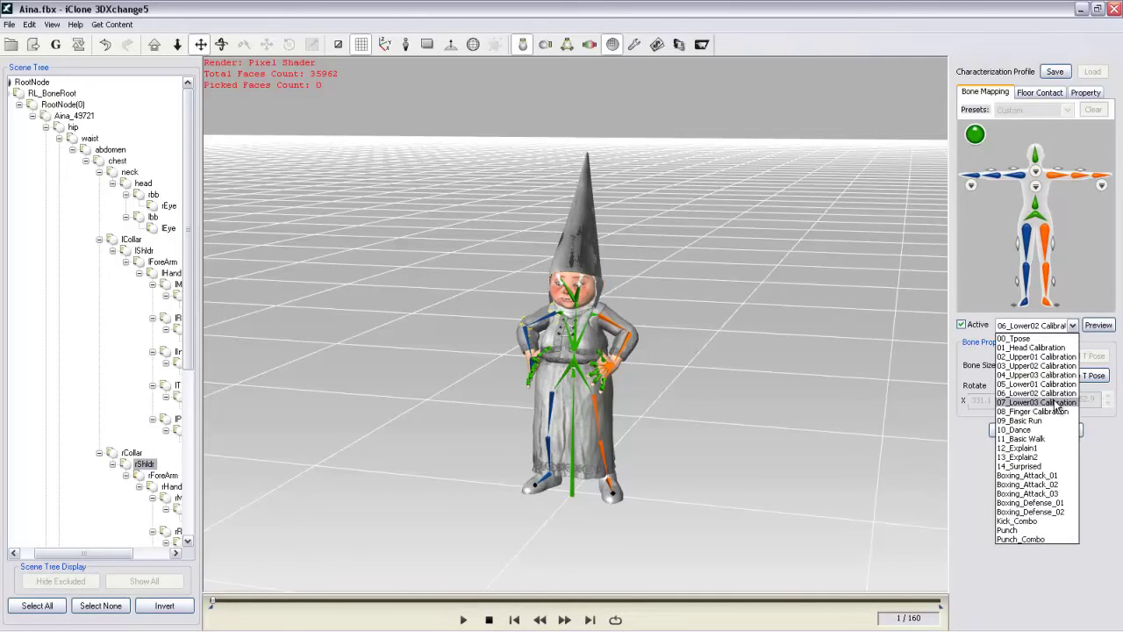
{"action": "left_click", "coordinate": [1057, 403]}
{"action": "left_click", "coordinate": [1098, 325]}
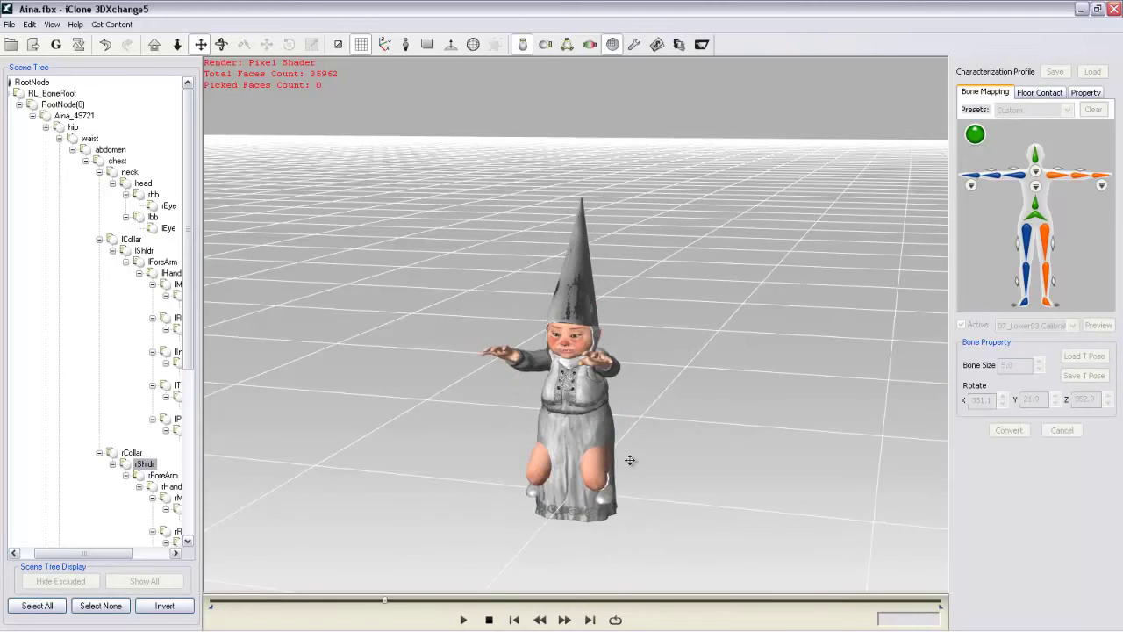
{"action": "left_click", "coordinate": [489, 621]}
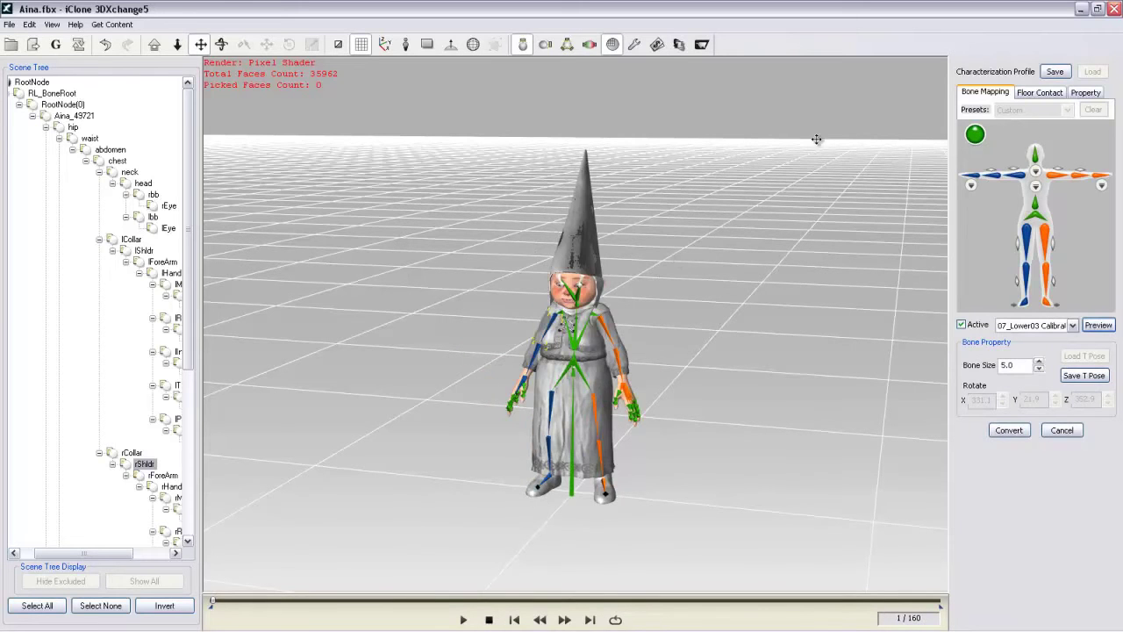
- Close 3DXchange5 and, in DAZ Studio, export the scene as a Wavefront Object file named Aina2 in the Nursoda folder, accepting the displayed OBJ options
{"action": "left_click", "coordinate": [1114, 8]}
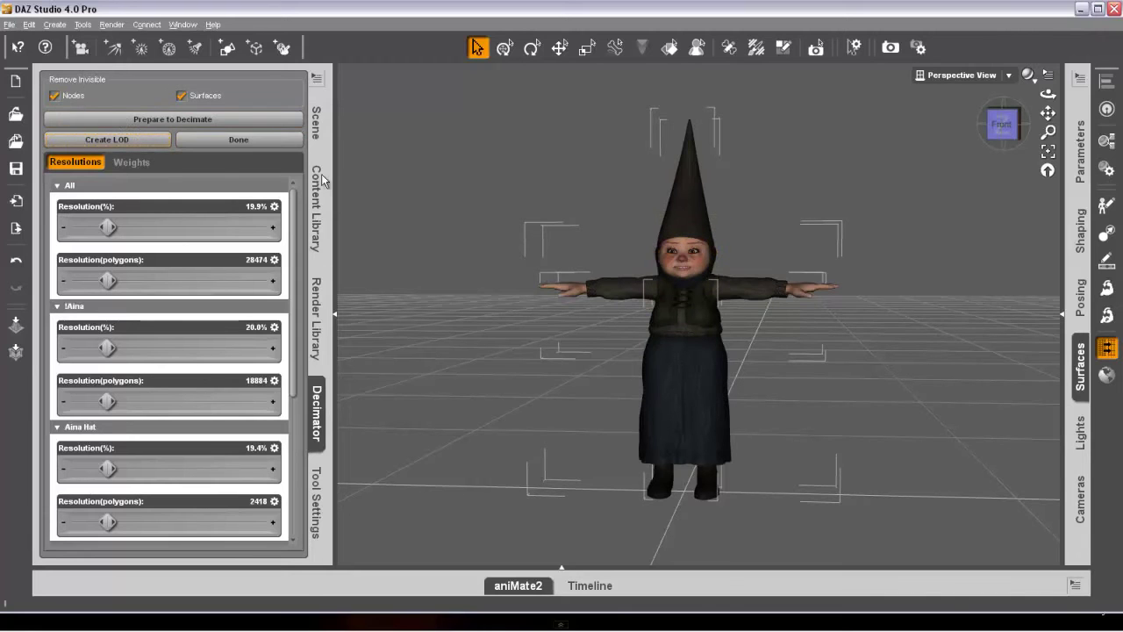
{"action": "left_click", "coordinate": [138, 140]}
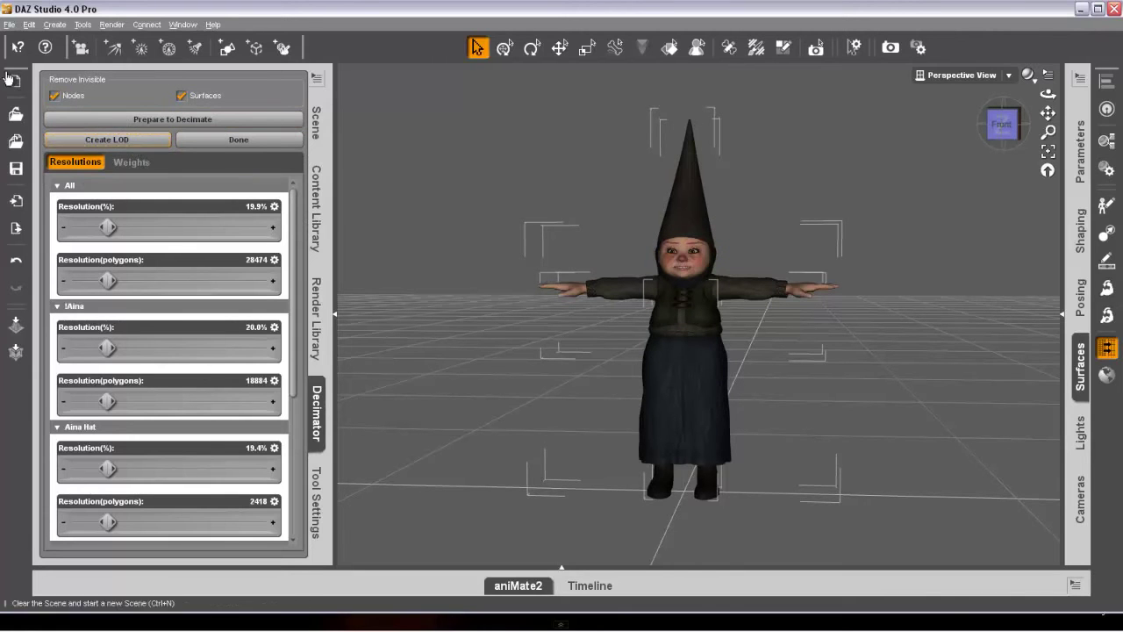
{"action": "left_click", "coordinate": [9, 25]}
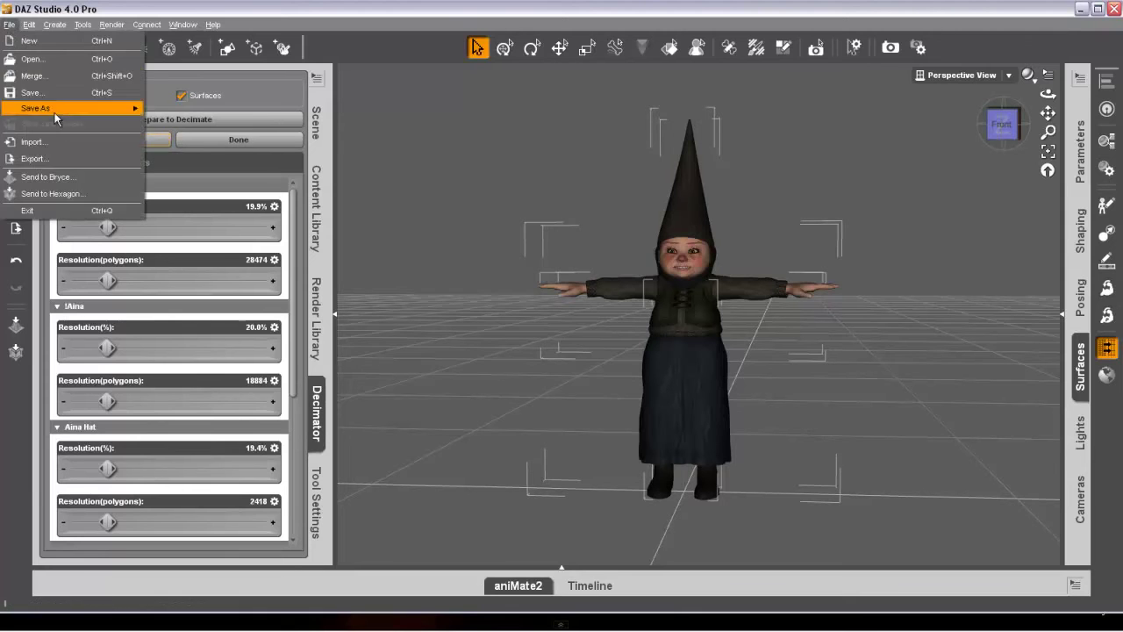
{"action": "left_click", "coordinate": [48, 164]}
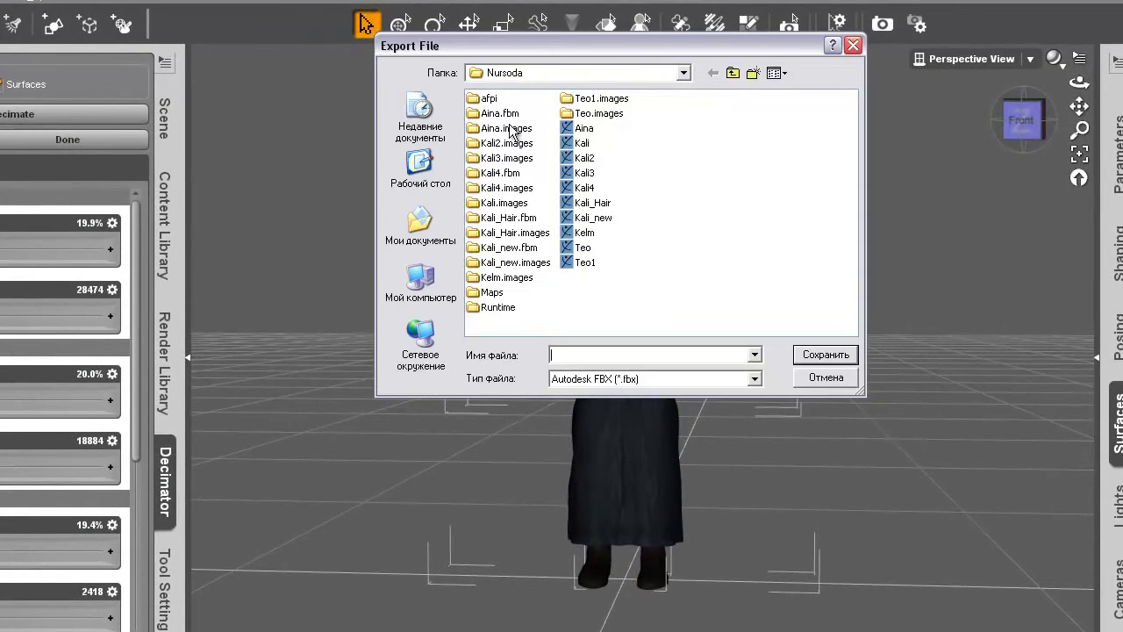
{"action": "left_click", "coordinate": [754, 379]}
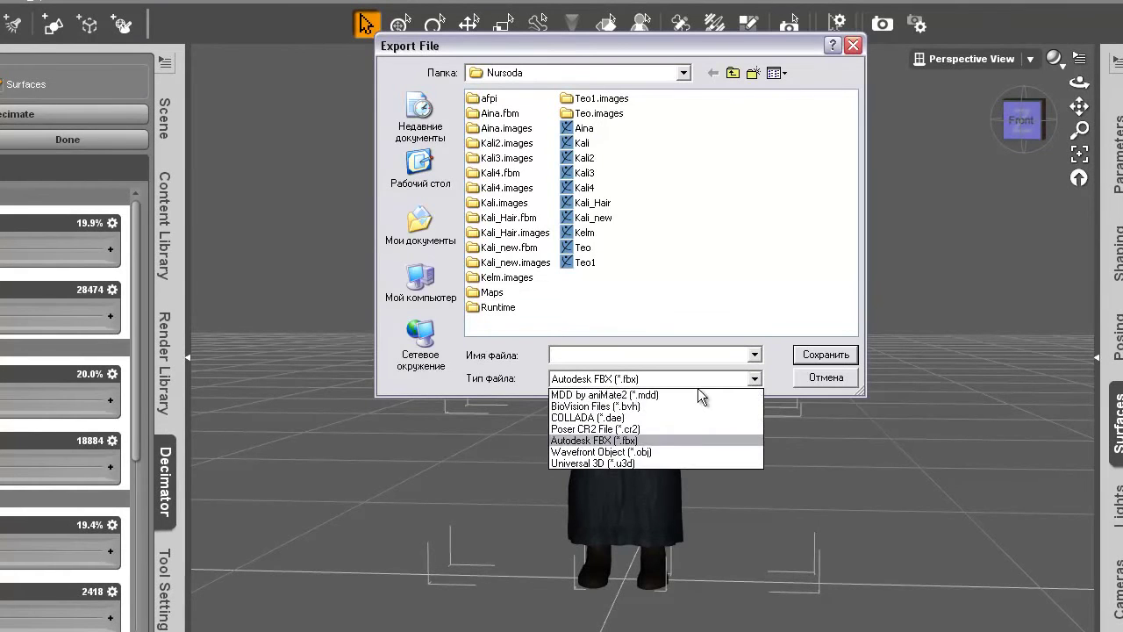
{"action": "left_click", "coordinate": [605, 452]}
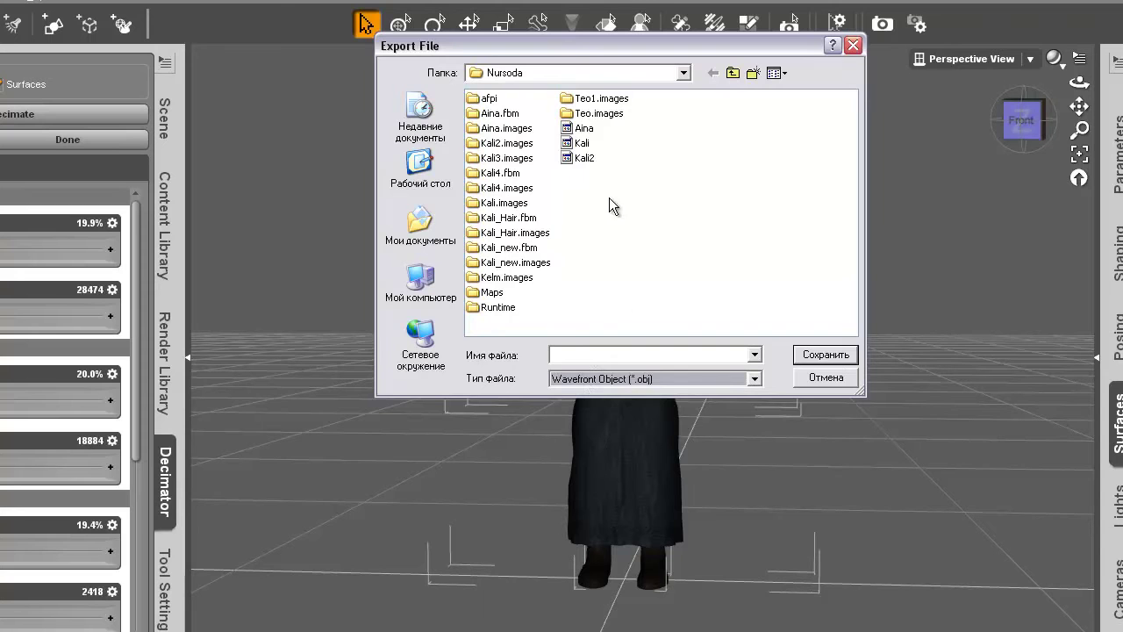
{"action": "left_click", "coordinate": [585, 129]}
{"action": "left_click", "coordinate": [589, 355]}
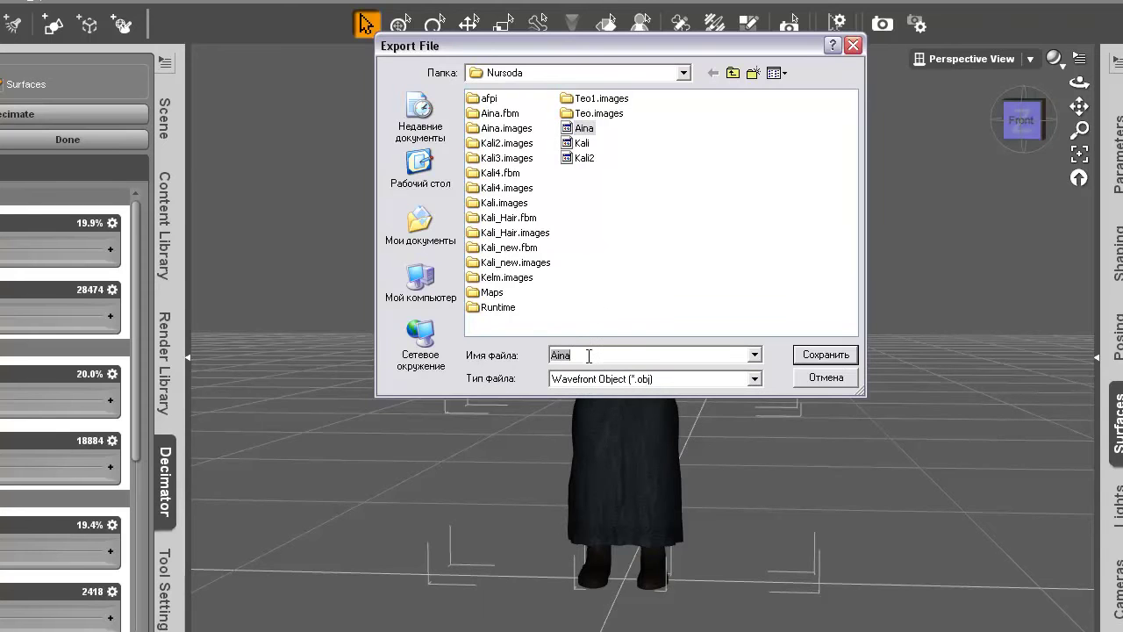
{"action": "type", "text": "2"}
{"action": "left_click", "coordinate": [828, 356]}
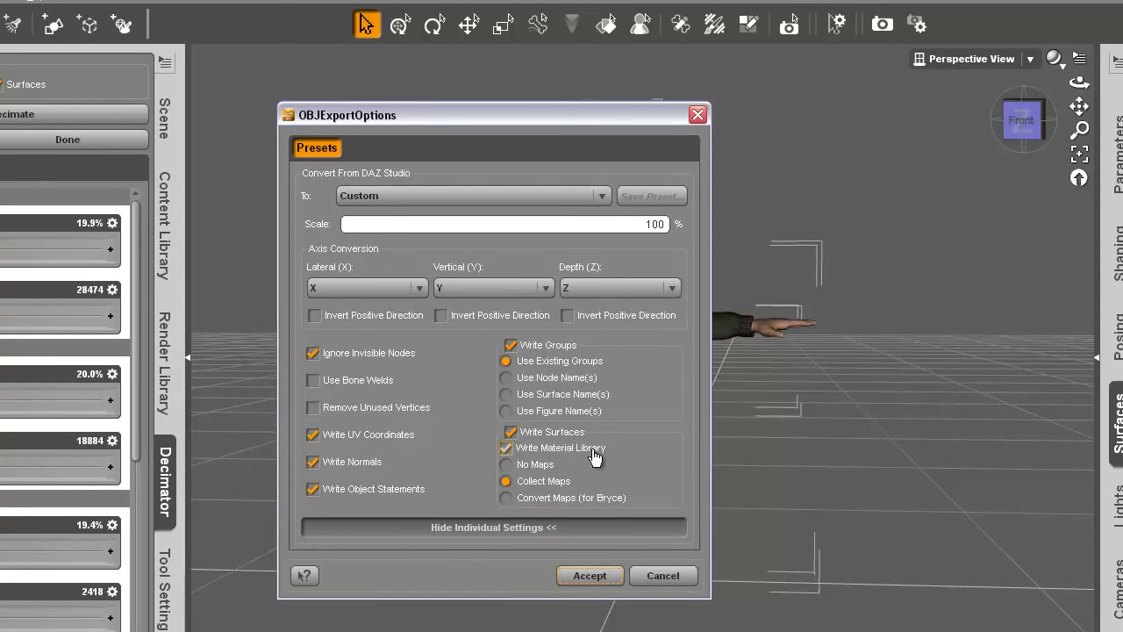
{"action": "left_click", "coordinate": [588, 579]}
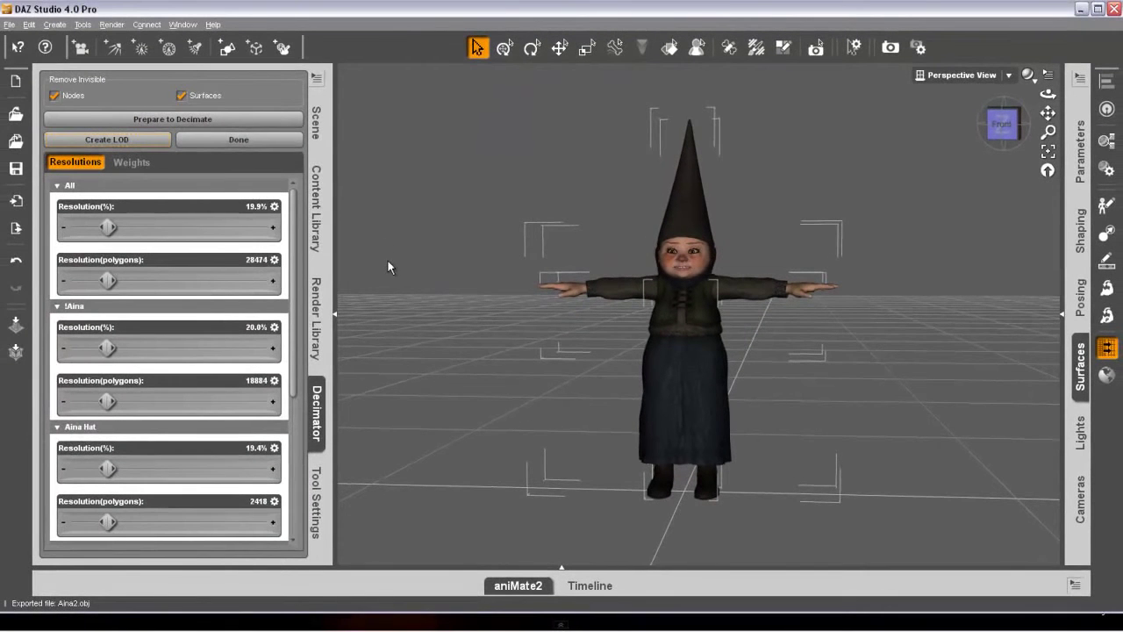
- Remove the Aina Boots, Aina Hat, Aina Shirt Vest and Aina Skirt JCM items from the scene, keeping the !Aina figure
{"action": "left_click", "coordinate": [316, 127]}
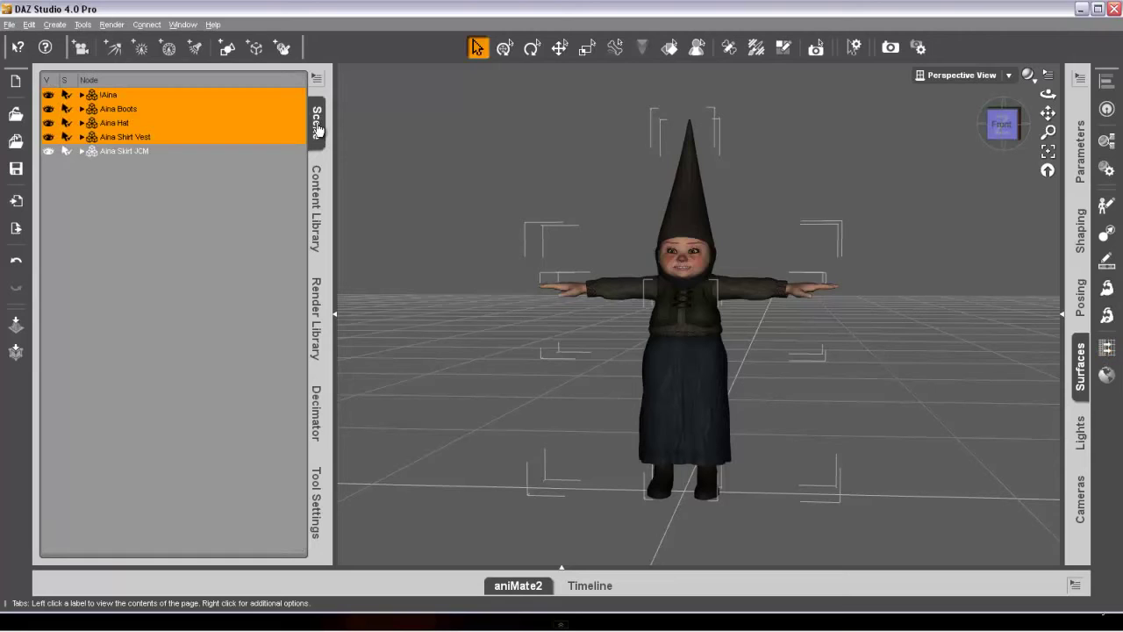
{"action": "left_click", "coordinate": [234, 244]}
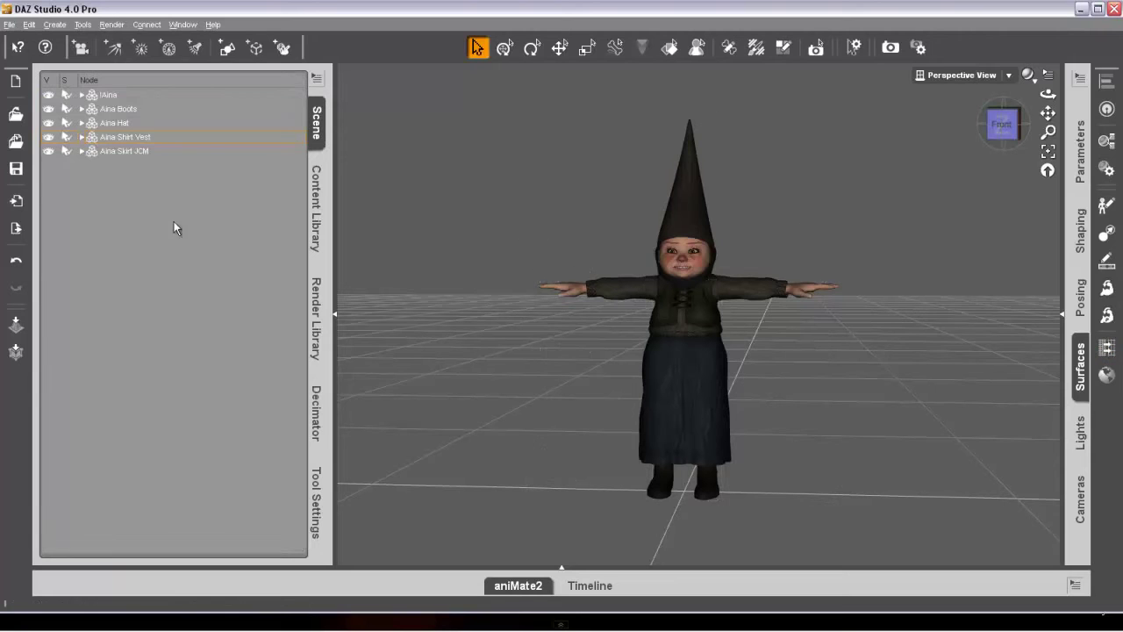
{"action": "left_click", "coordinate": [110, 96]}
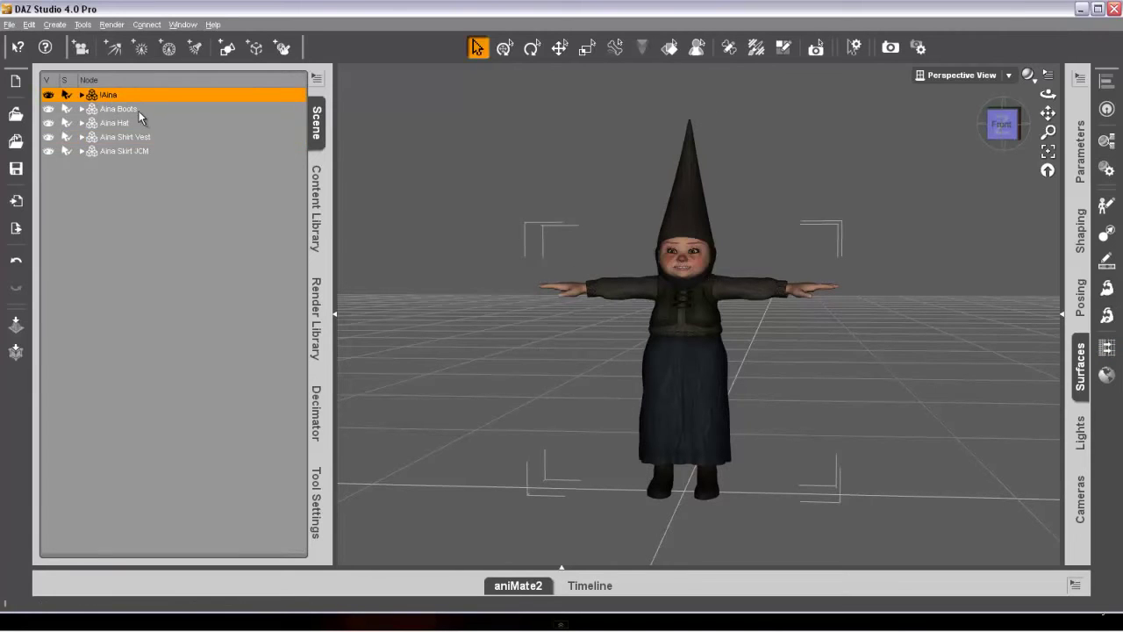
{"action": "right_click", "coordinate": [116, 111]}
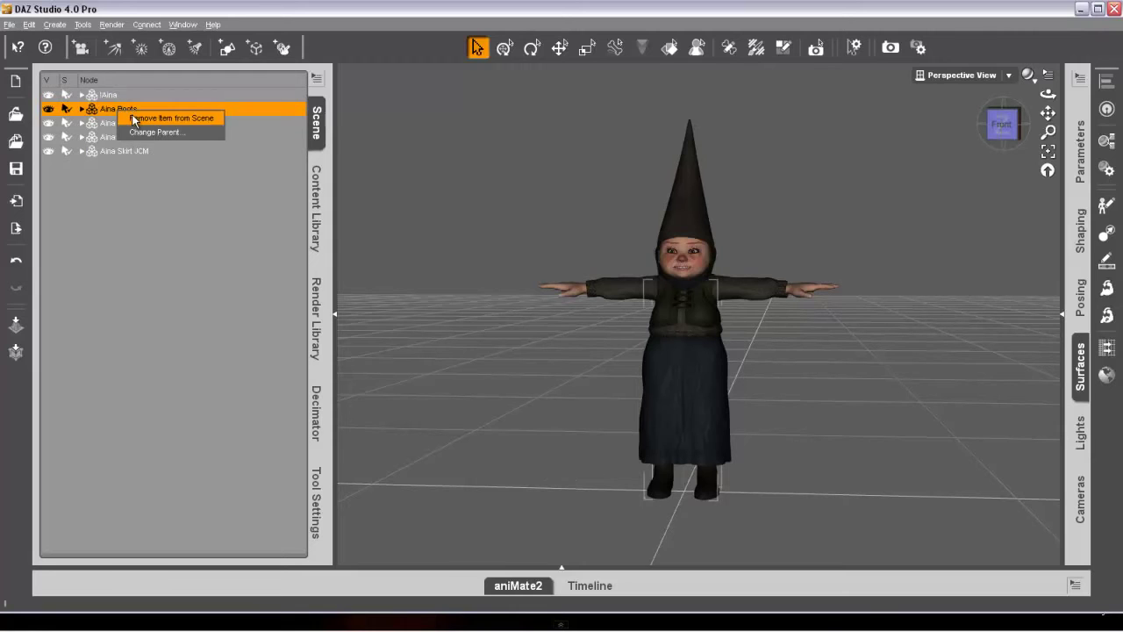
{"action": "left_click", "coordinate": [134, 120]}
{"action": "right_click", "coordinate": [124, 111]}
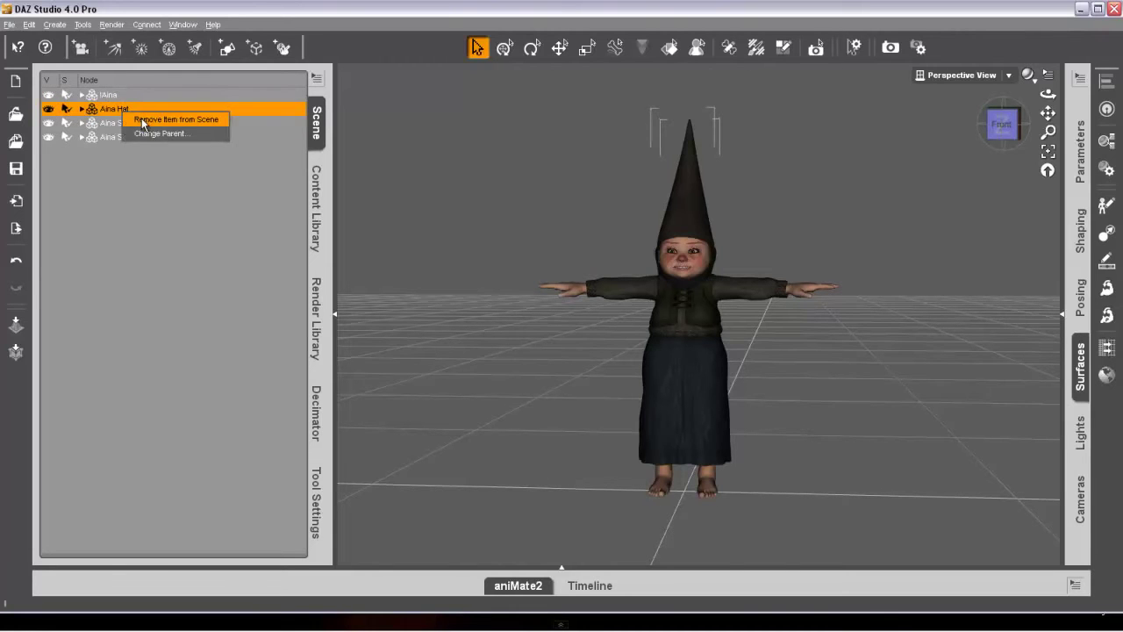
{"action": "left_click", "coordinate": [142, 119]}
{"action": "right_click", "coordinate": [130, 111]}
{"action": "left_click", "coordinate": [144, 118]}
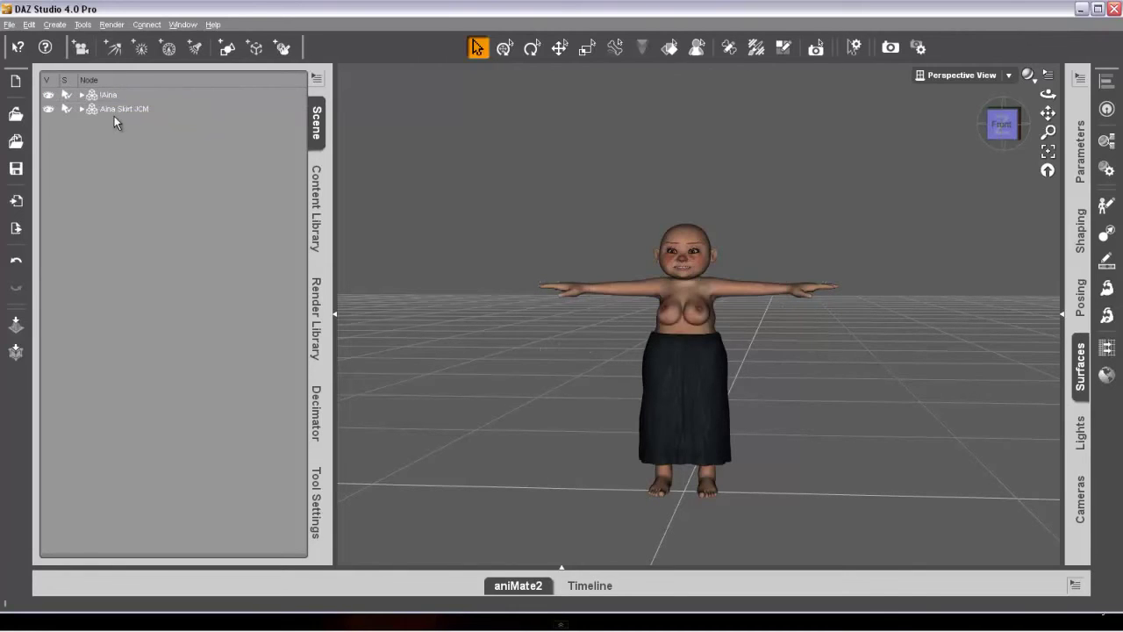
{"action": "right_click", "coordinate": [123, 111]}
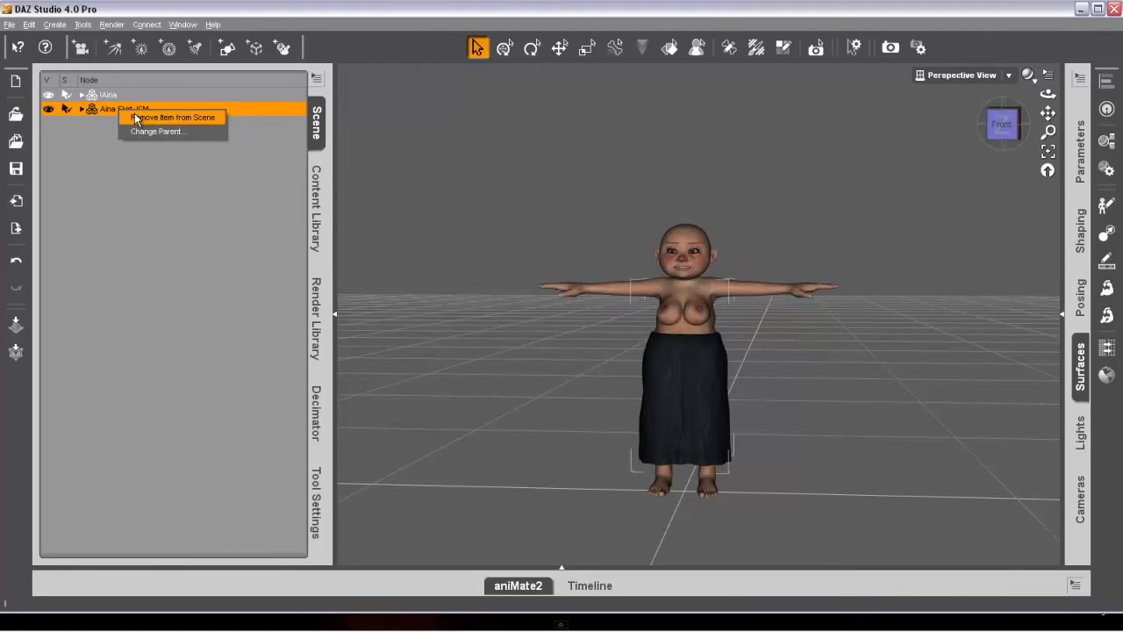
{"action": "left_click", "coordinate": [136, 118]}
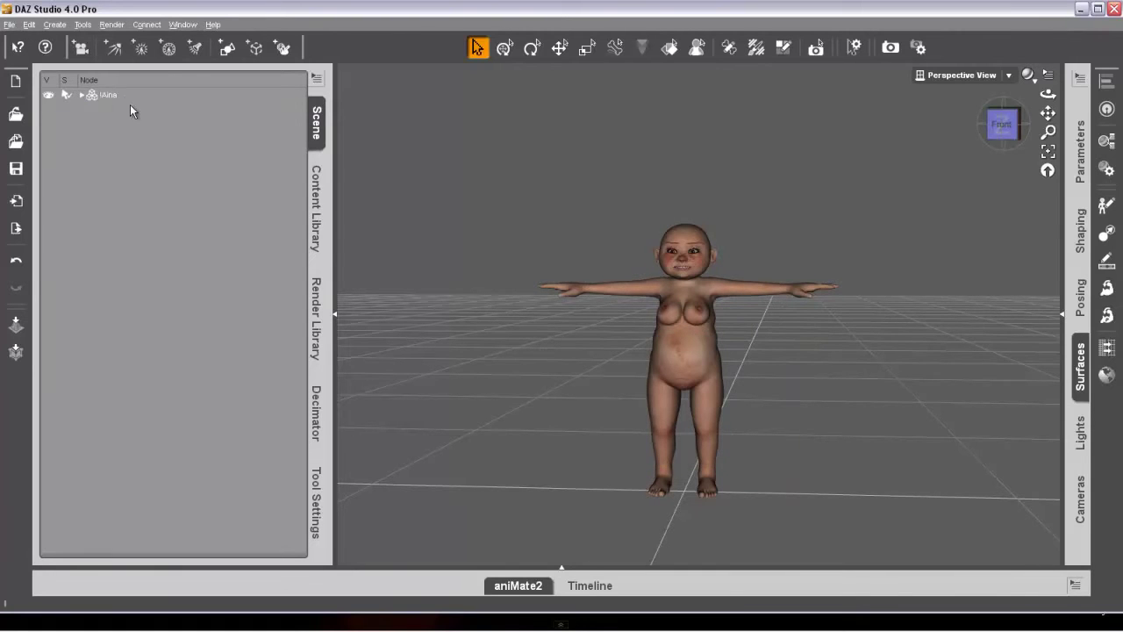
- Convert the !Aina figure's rigging to General Weight Mapping
{"action": "left_click", "coordinate": [108, 94]}
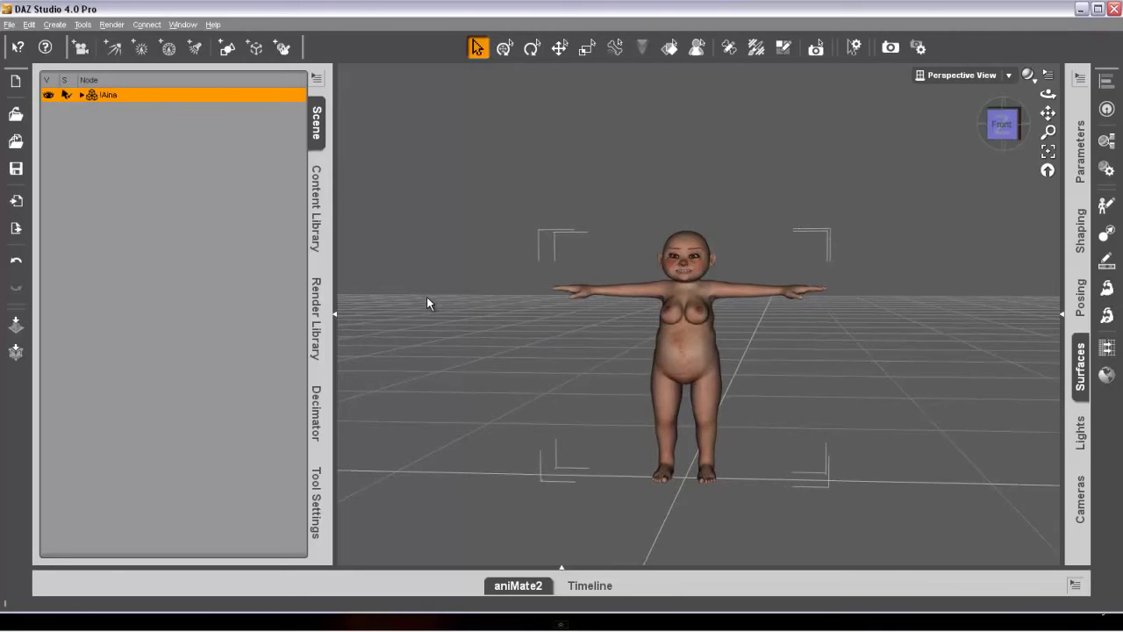
{"action": "left_click", "coordinate": [28, 25]}
{"action": "mouse_move", "coordinate": [79, 133]}
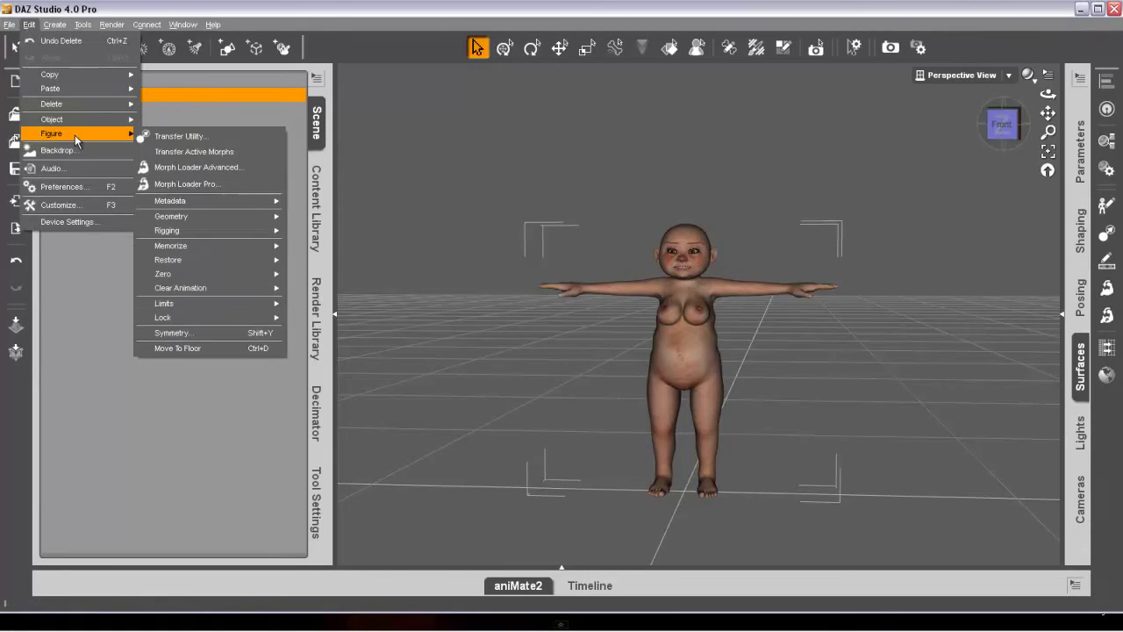
{"action": "mouse_move", "coordinate": [209, 235]}
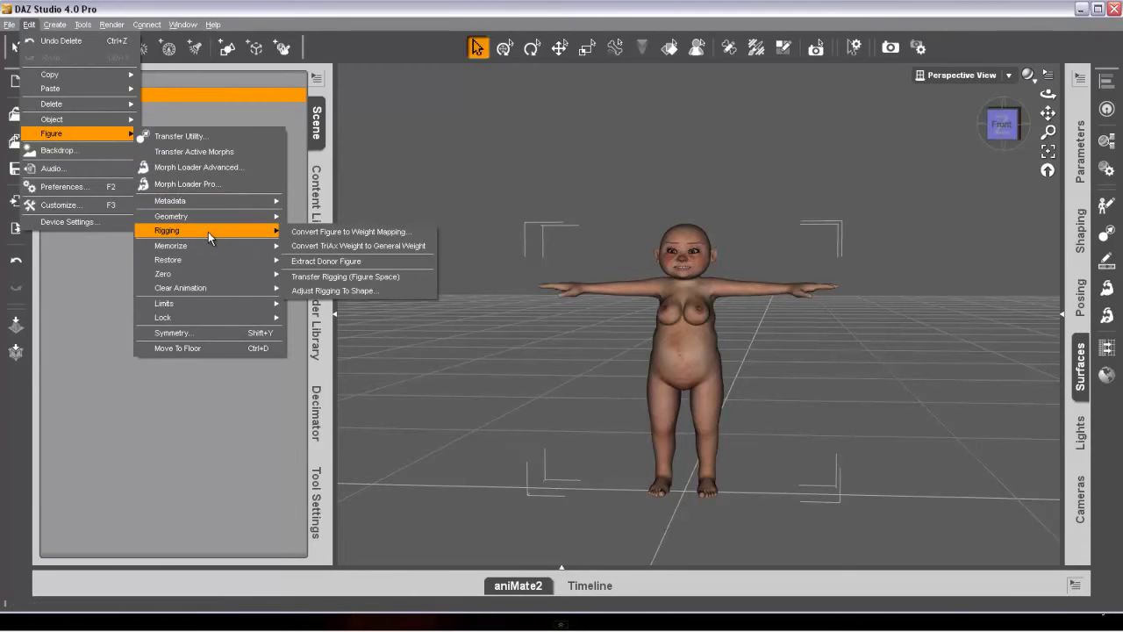
{"action": "left_click", "coordinate": [366, 239]}
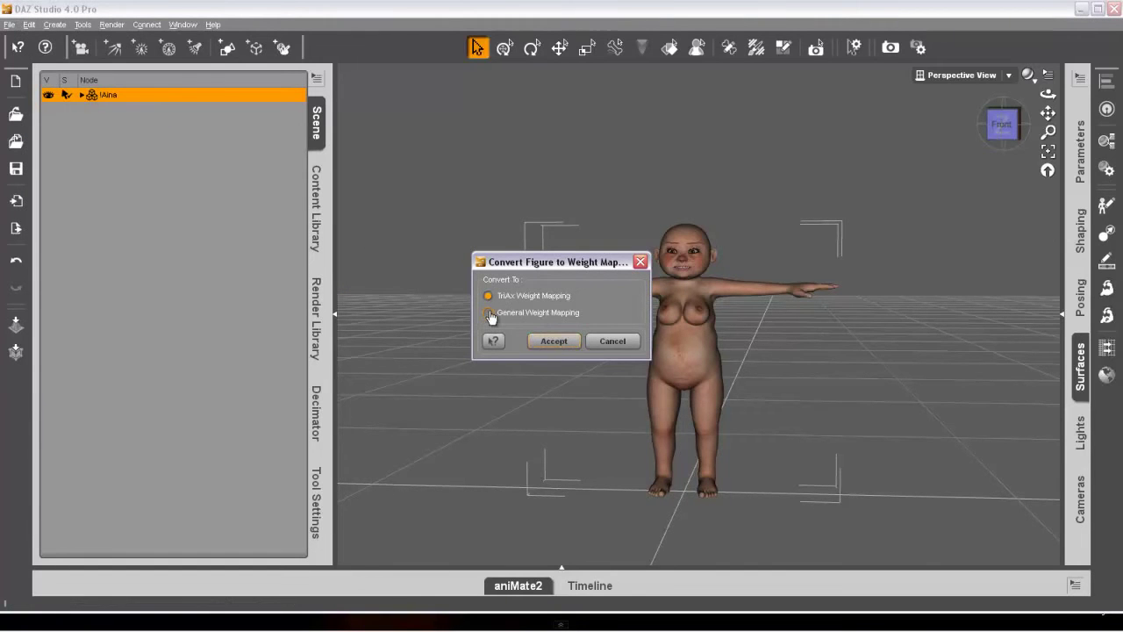
{"action": "left_click", "coordinate": [489, 314]}
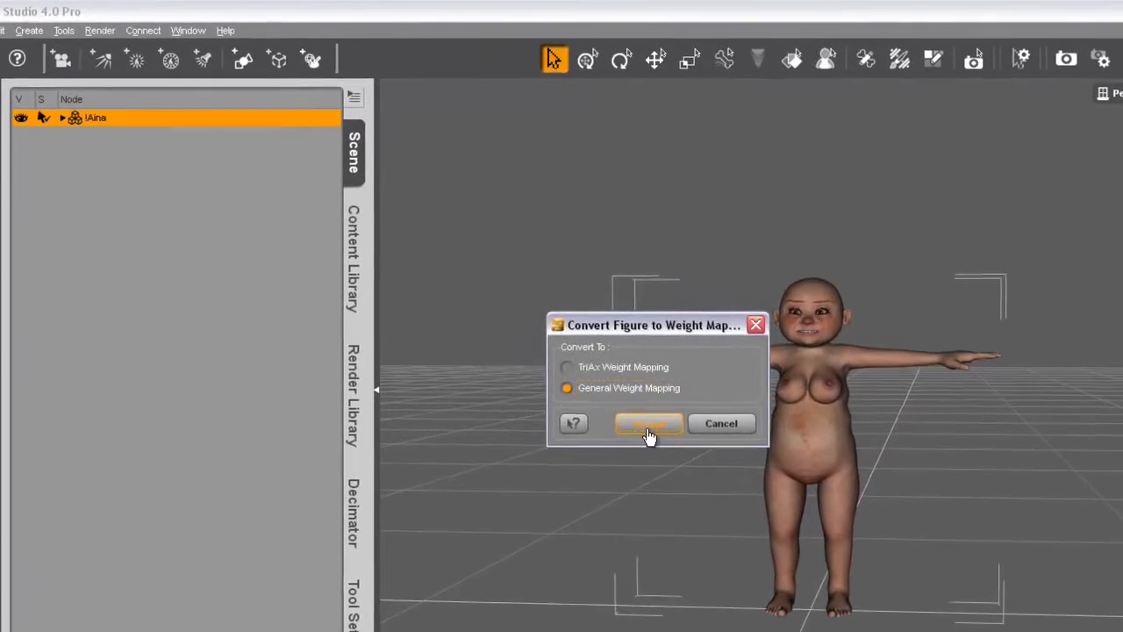
{"action": "left_click", "coordinate": [554, 341]}
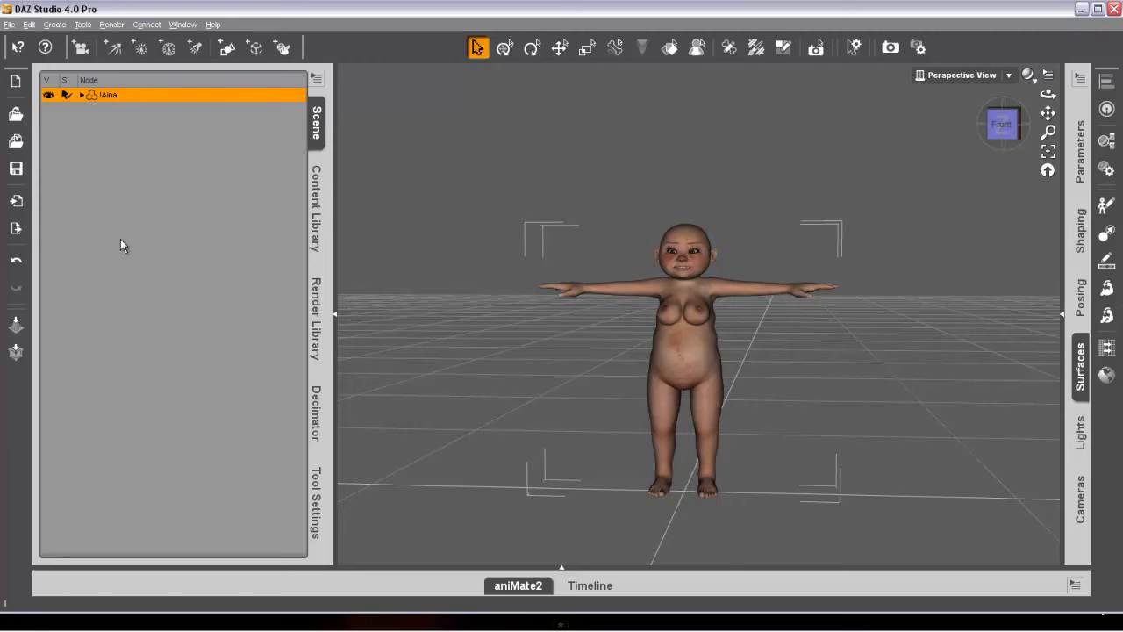
- Import the Aina2 Wavefront Object file from the Nursoda folder, accepting the DAZ Studio (1 unit = 1cm) preset at 100% scale
{"action": "left_click", "coordinate": [10, 24]}
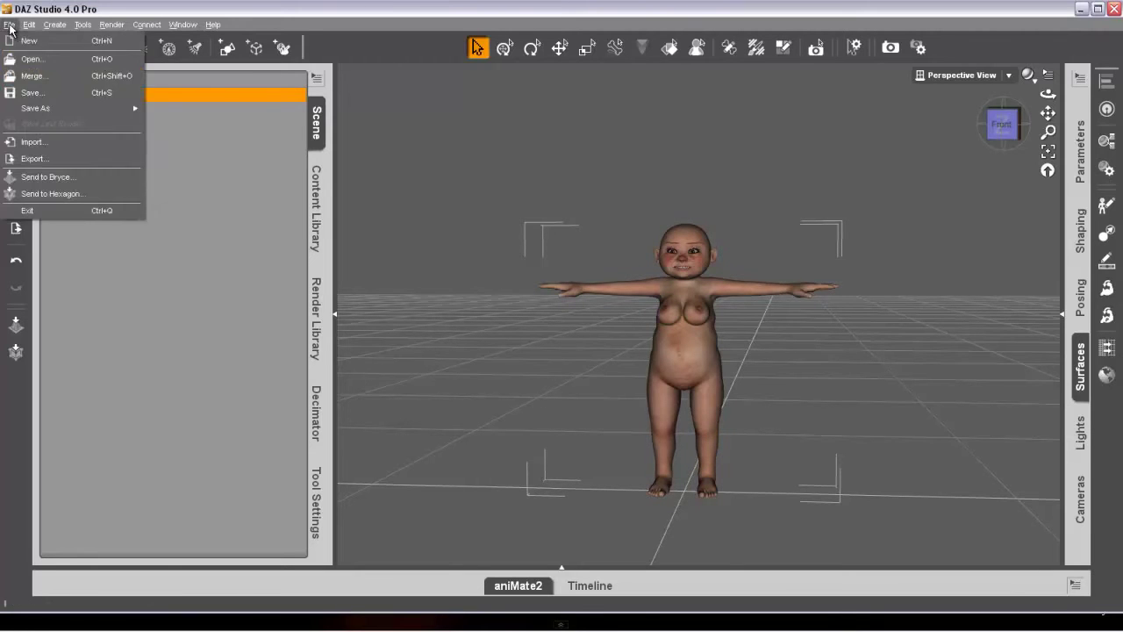
{"action": "left_click", "coordinate": [33, 142]}
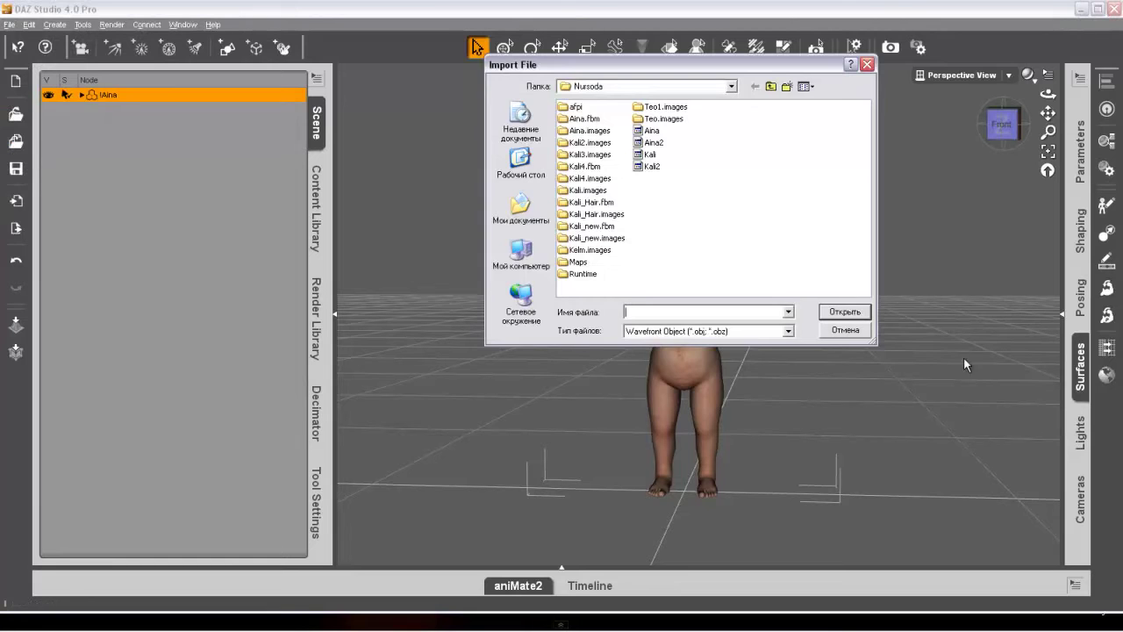
{"action": "left_click", "coordinate": [652, 143]}
{"action": "double_click", "coordinate": [652, 143]}
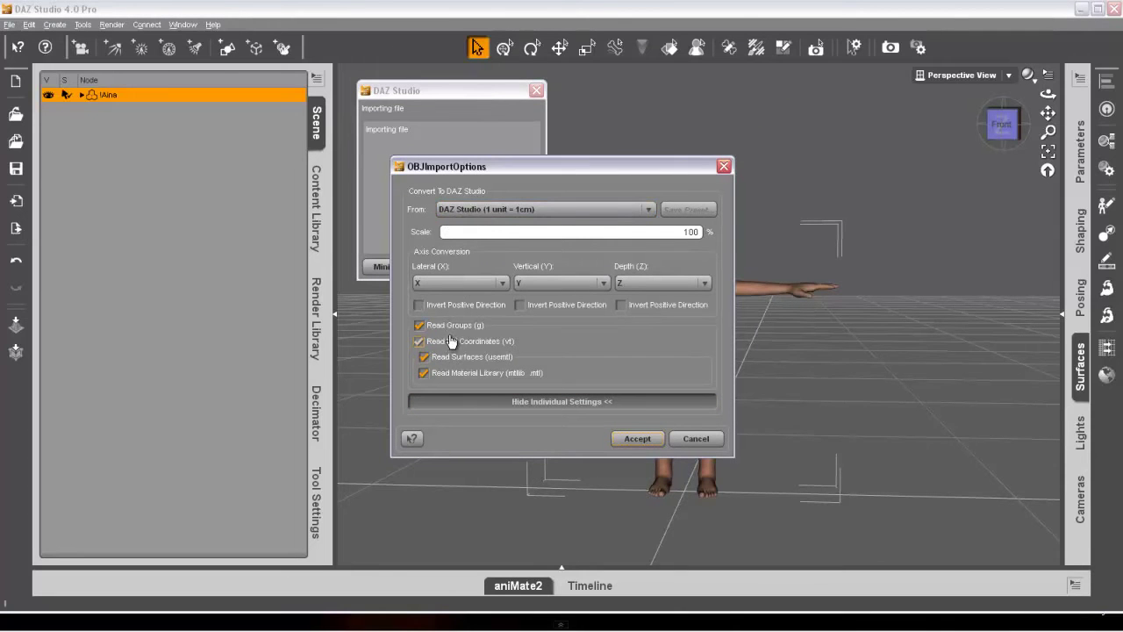
{"action": "left_click", "coordinate": [634, 441]}
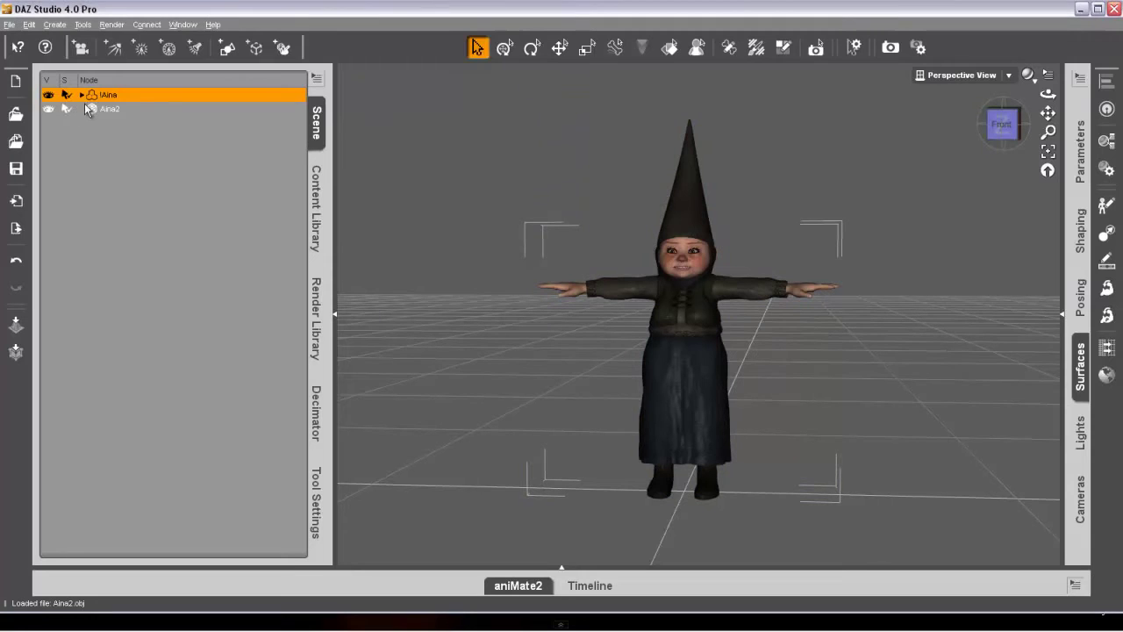
- Transfer the rigging from source !Aina to target Aina2 with the Transfer Utility, keeping both item shapes at Default
{"action": "left_click", "coordinate": [317, 79]}
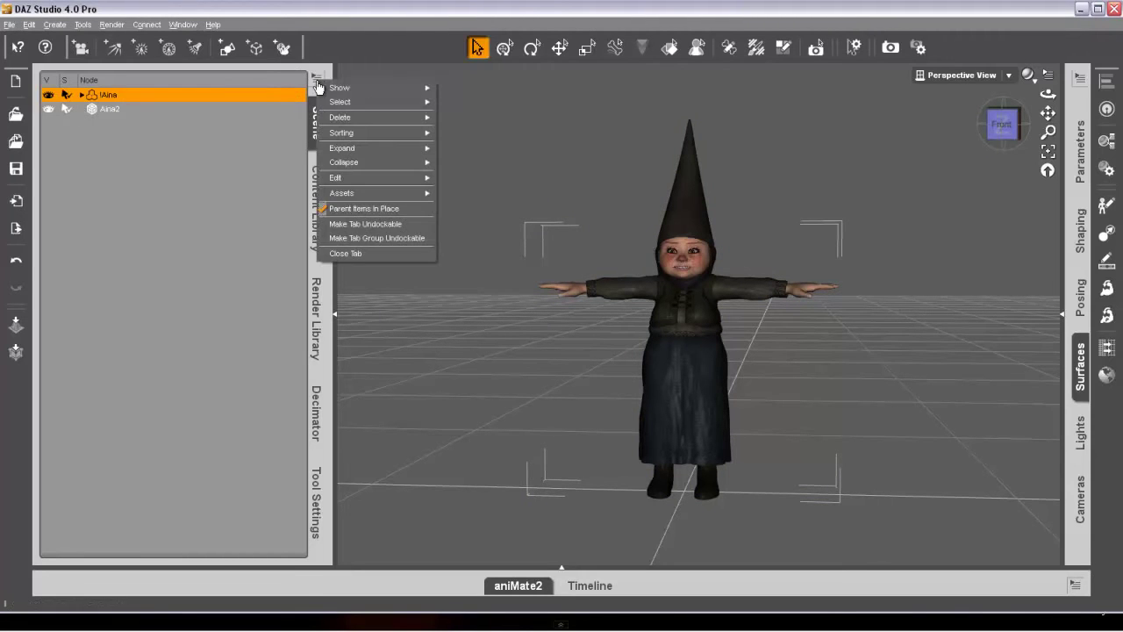
{"action": "mouse_move", "coordinate": [360, 195]}
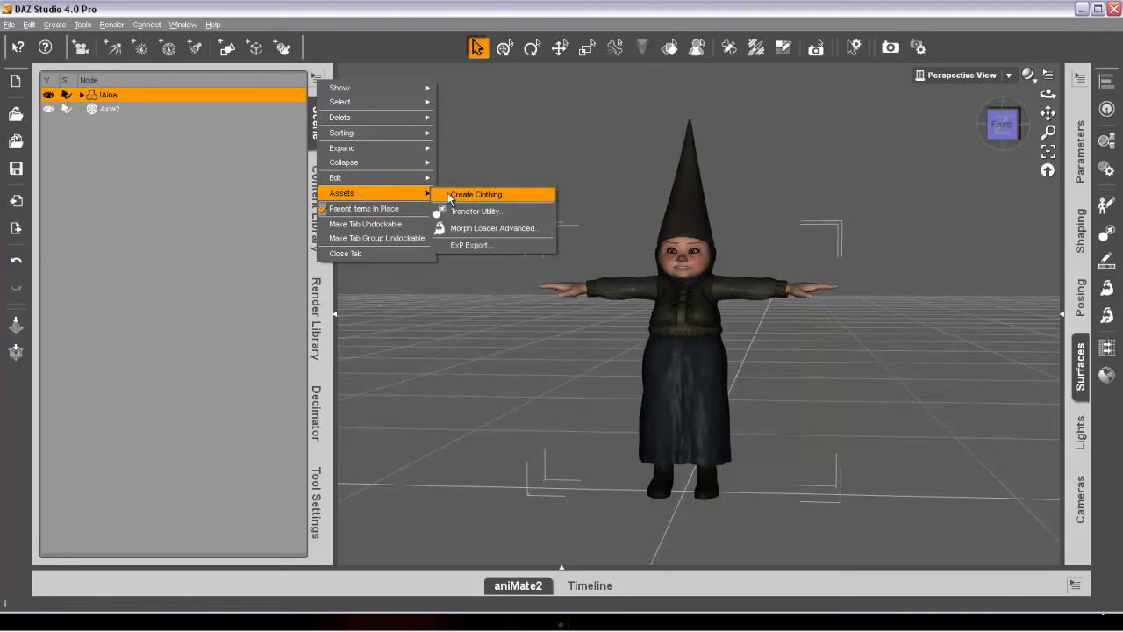
{"action": "left_click", "coordinate": [498, 212]}
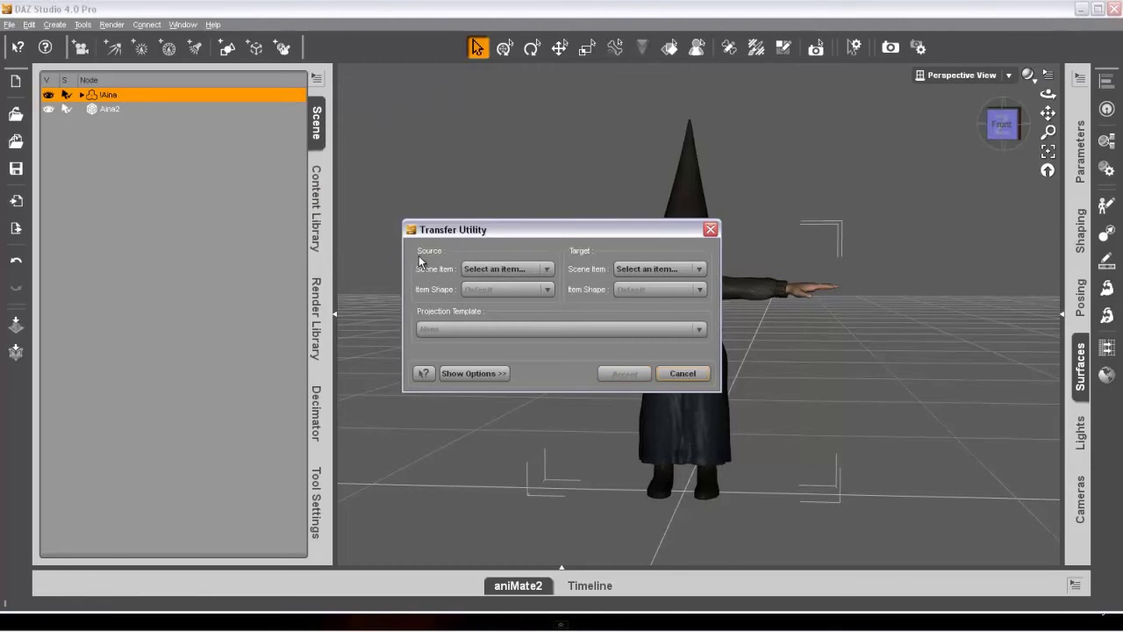
{"action": "left_click", "coordinate": [525, 276]}
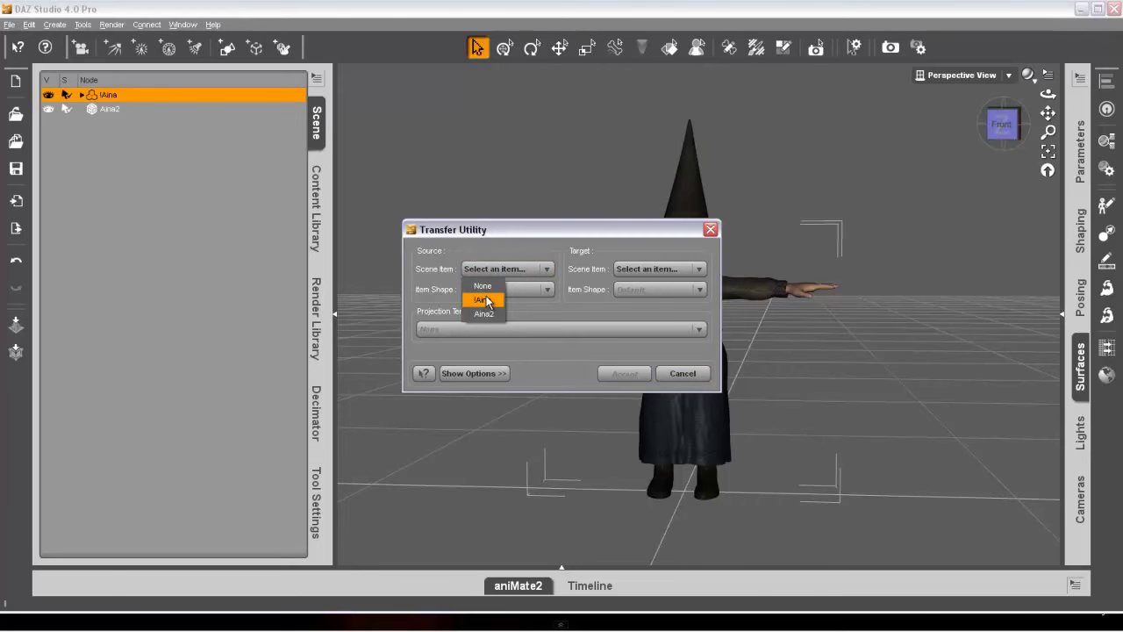
{"action": "left_click", "coordinate": [487, 300]}
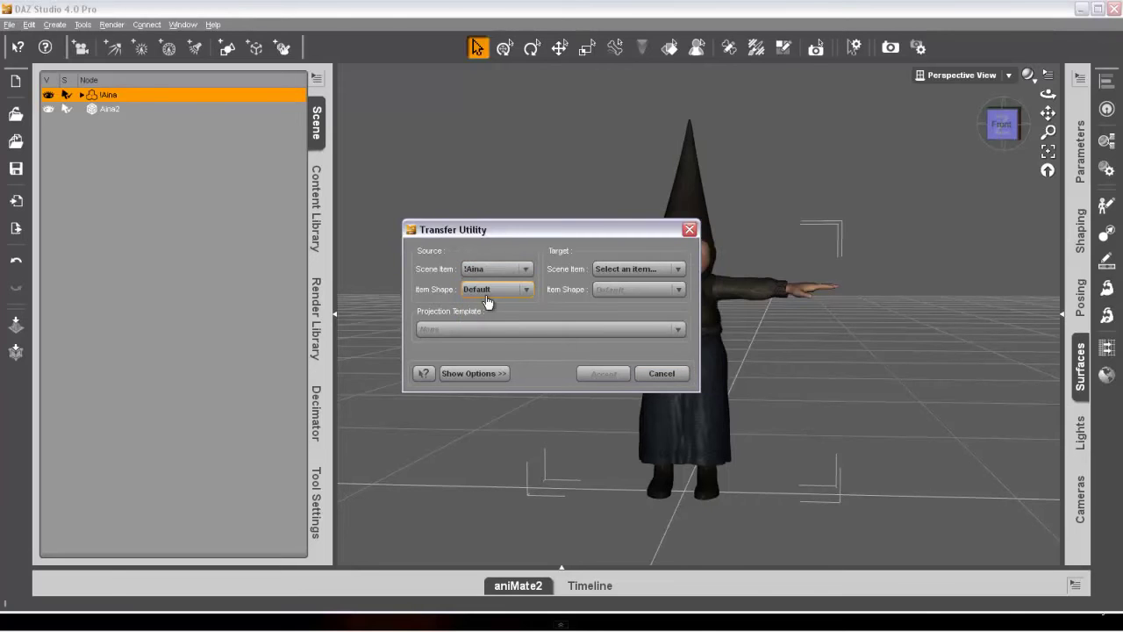
{"action": "left_click", "coordinate": [678, 273]}
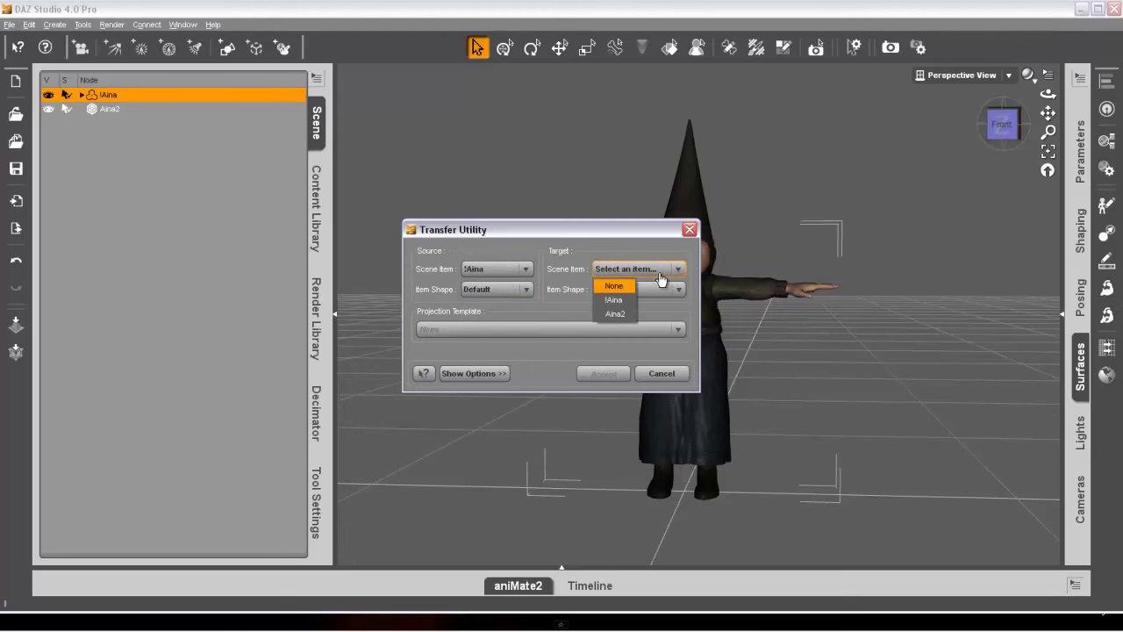
{"action": "left_click", "coordinate": [615, 314]}
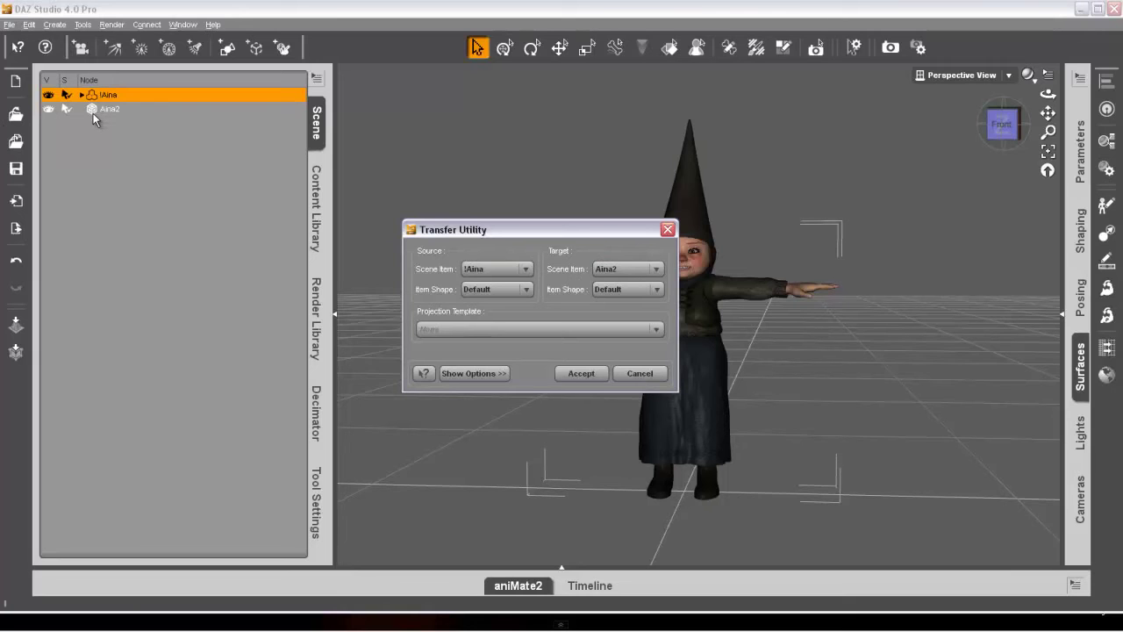
{"action": "left_click", "coordinate": [583, 376]}
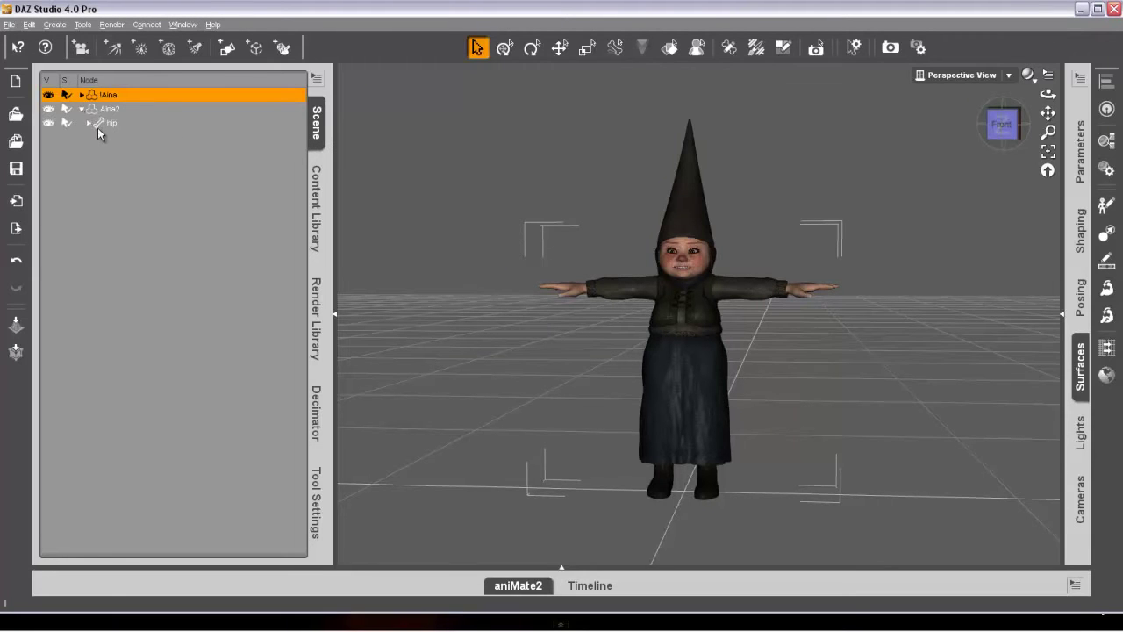
- Expand Aina2's hip bone and display the figure's skeleton with the joint editing tool to inspect the transferred rig
{"action": "left_click", "coordinate": [89, 123]}
{"action": "left_click", "coordinate": [110, 108]}
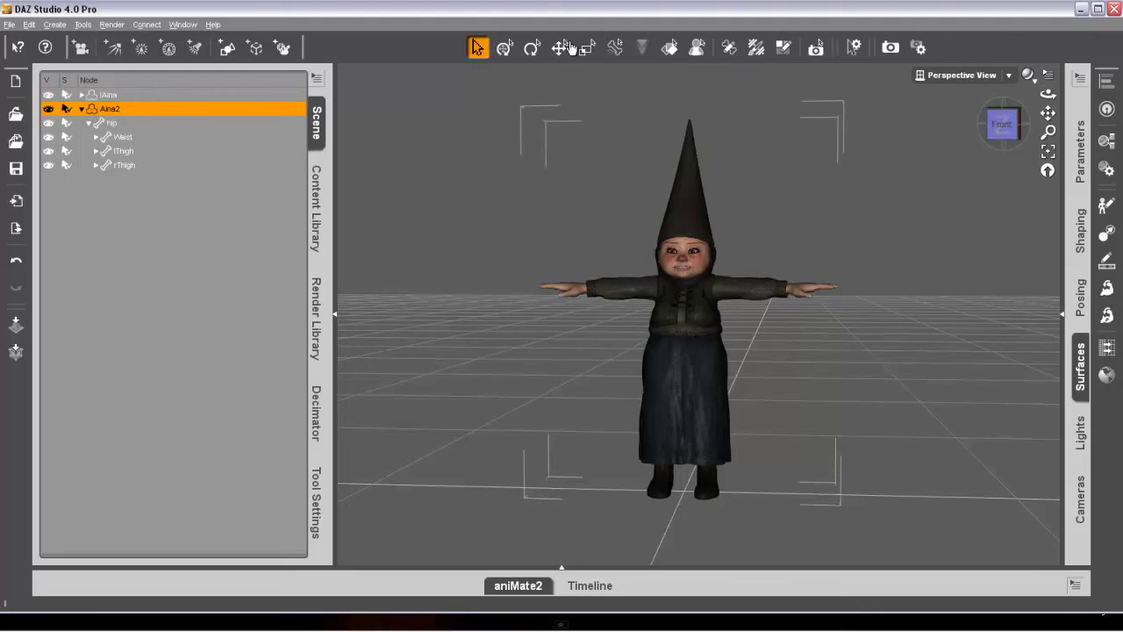
{"action": "left_click", "coordinate": [729, 49]}
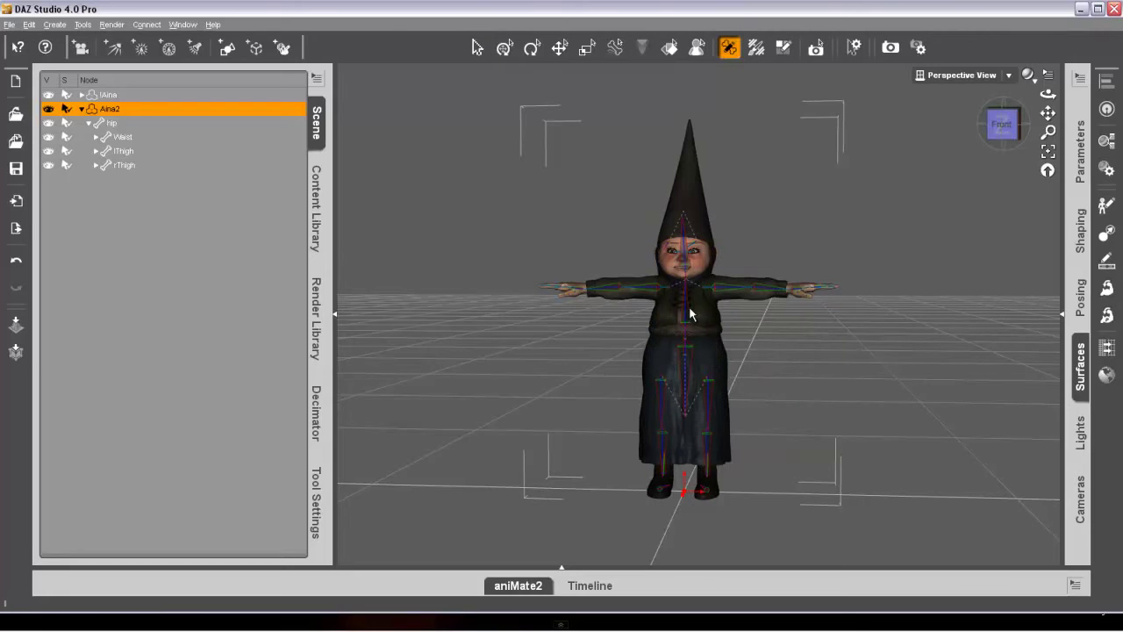
- Delete the original !Aina figure from the scene, then select Aina2 and switch back to the selection tool
{"action": "left_click", "coordinate": [102, 96]}
{"action": "left_click_drag", "start_coordinate": [103, 96], "coordinate": [103, 102]}
{"action": "left_click", "coordinate": [102, 112]}
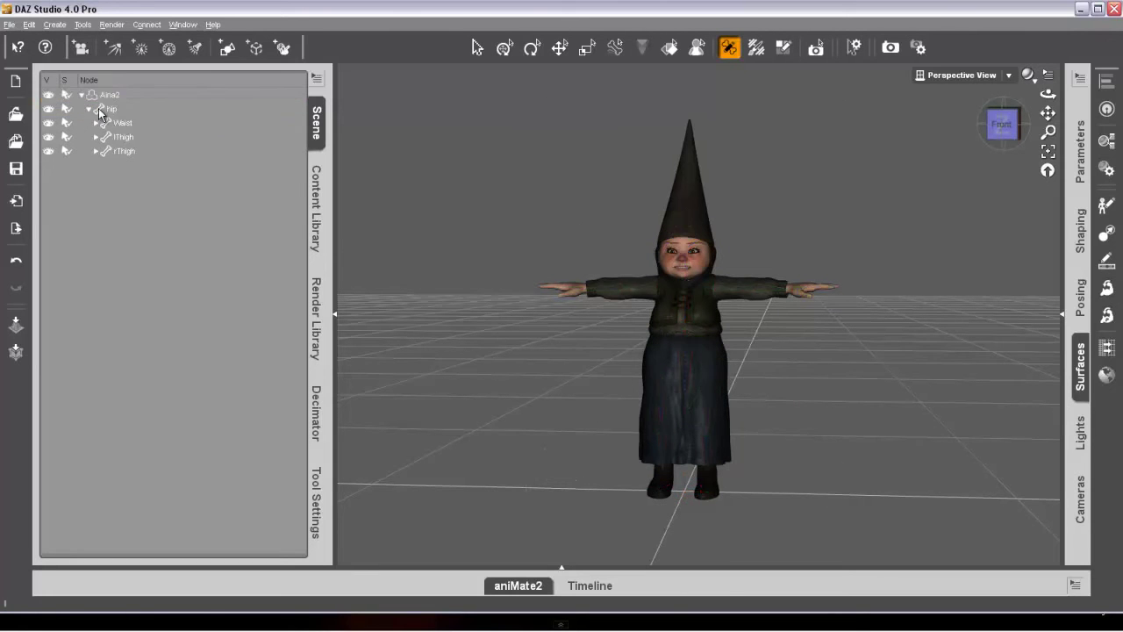
{"action": "left_click", "coordinate": [103, 95]}
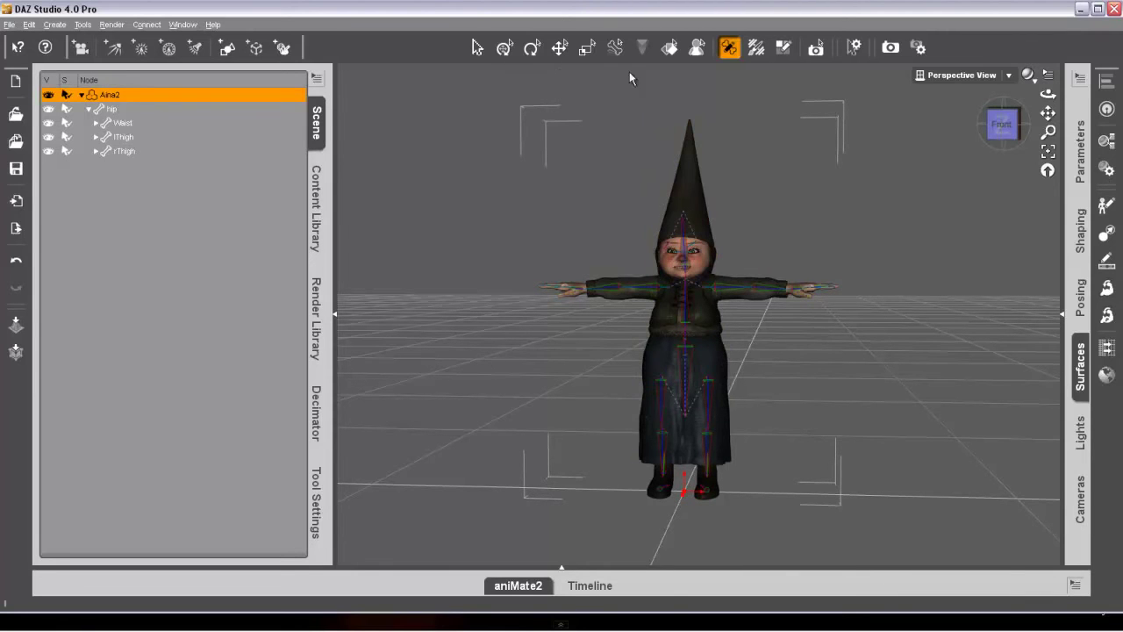
{"action": "left_click", "coordinate": [478, 47]}
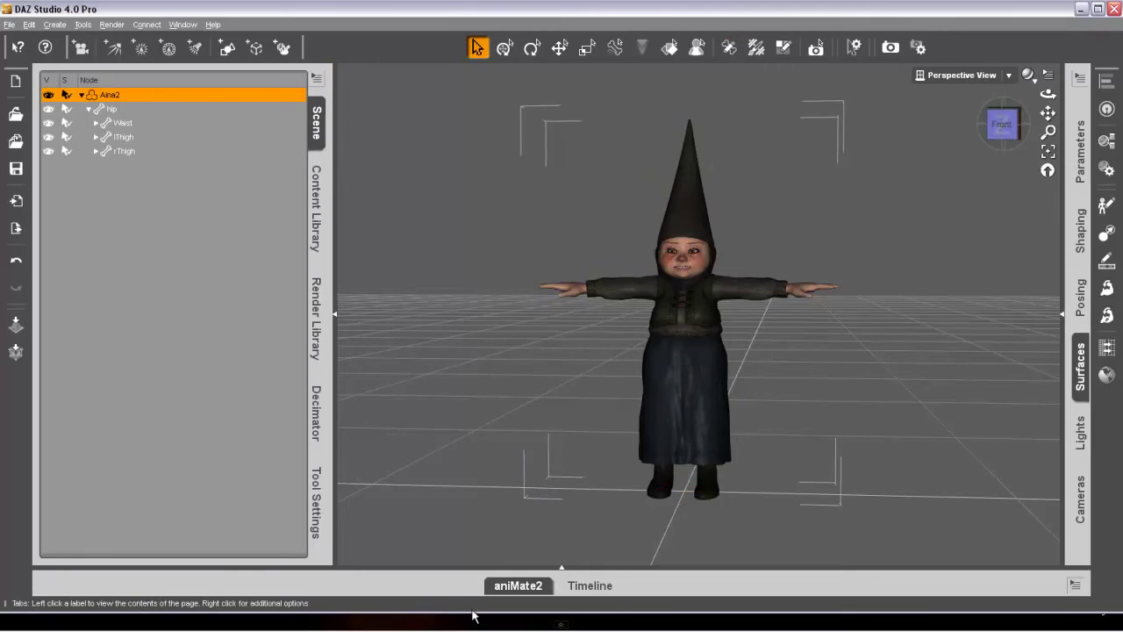
- Preview the corner left walk in aniMate2, add it at the start of Aina2's track and play it to test the rig
{"action": "left_click", "coordinate": [499, 590]}
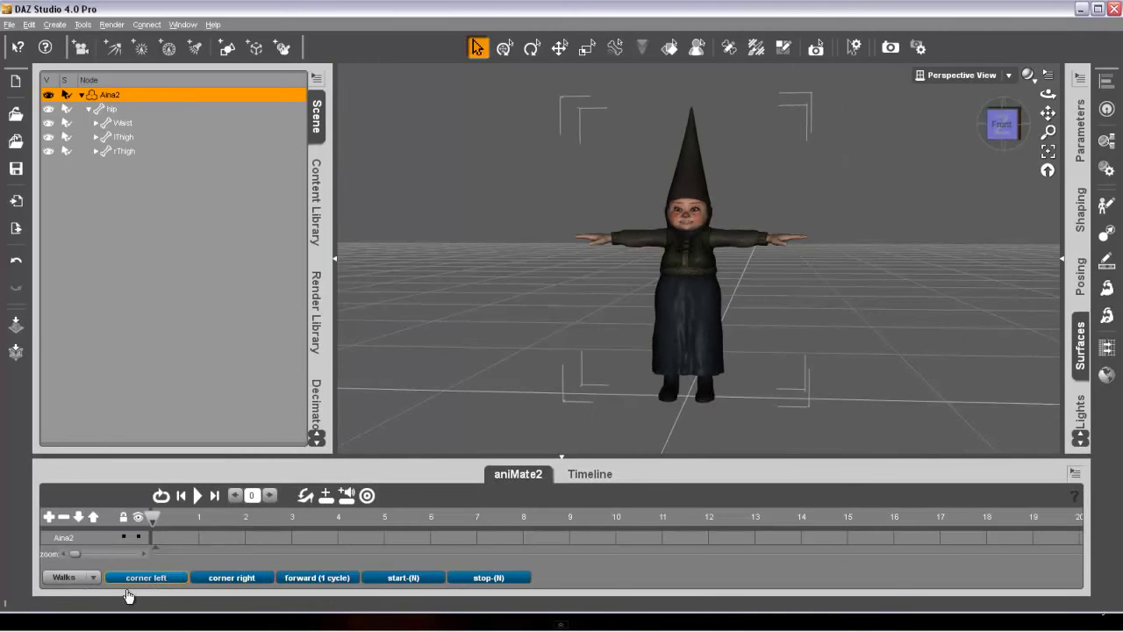
{"action": "left_click", "coordinate": [162, 580]}
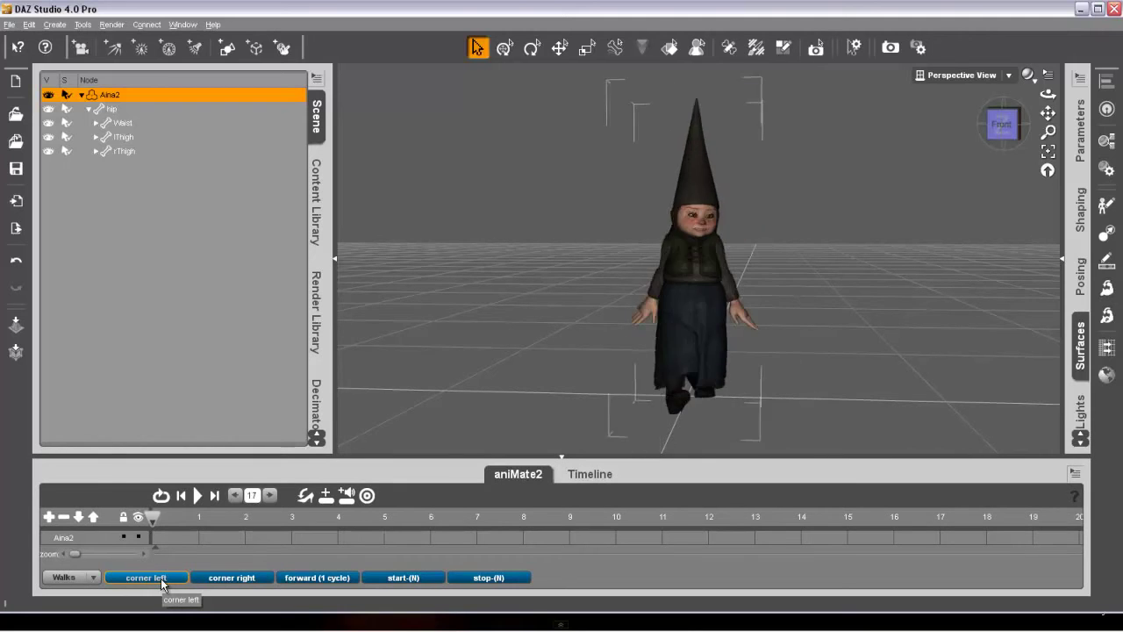
{"action": "mouse_move", "coordinate": [161, 579]}
{"action": "left_mouse_down"}
{"action": "mouse_move", "coordinate": [200, 541]}
{"action": "mouse_move", "coordinate": [152, 539]}
{"action": "left_mouse_up"}
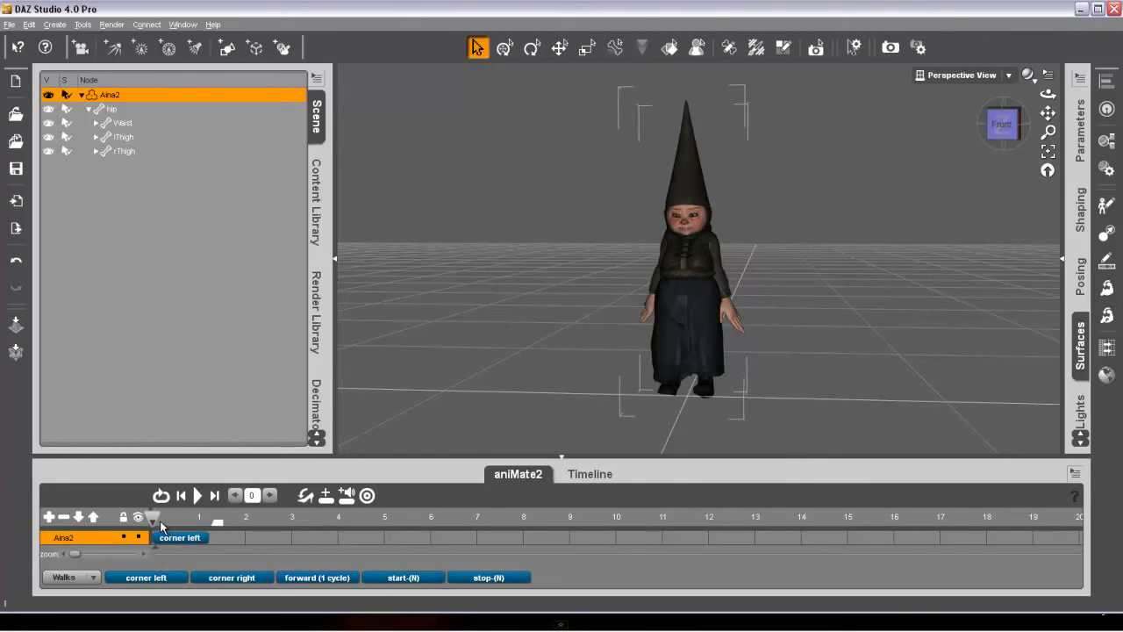
{"action": "left_click", "coordinate": [197, 495]}
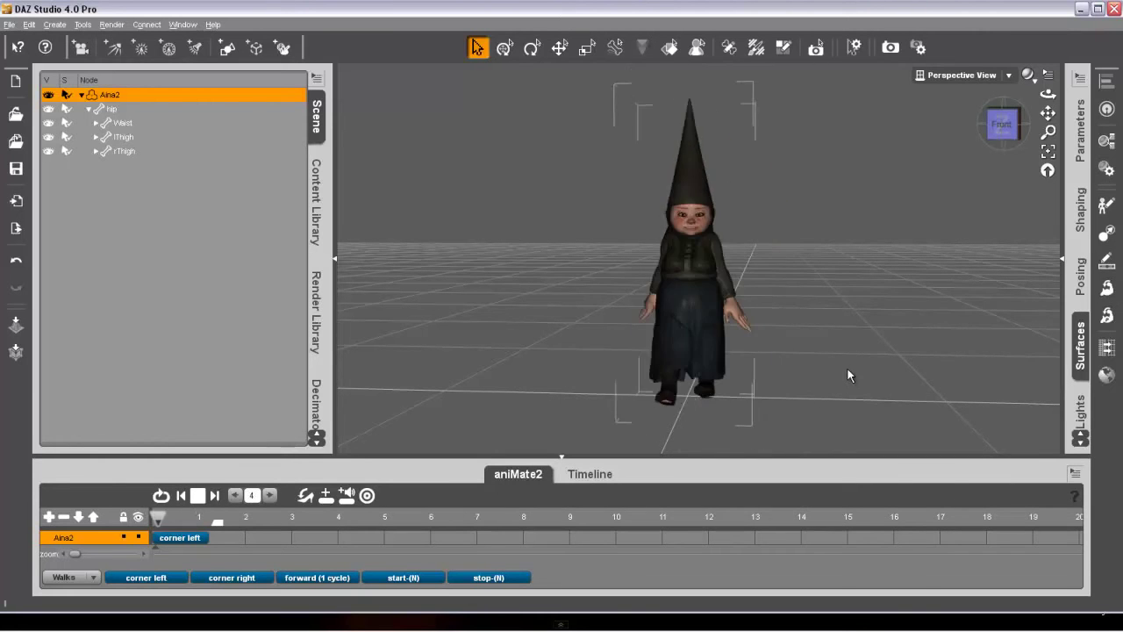
- Stop the walk, rewind to the start, and insert an empty block before corner left on Aina2's aniMate2 track
{"action": "left_click", "coordinate": [198, 497]}
{"action": "left_click", "coordinate": [179, 496]}
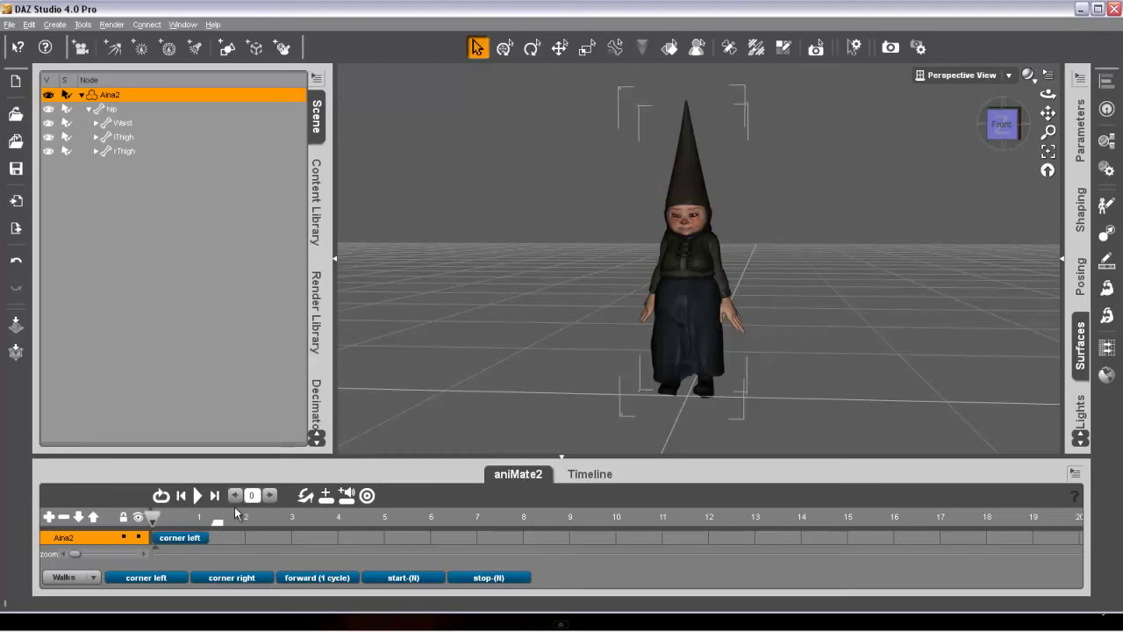
{"action": "left_click", "coordinate": [324, 496]}
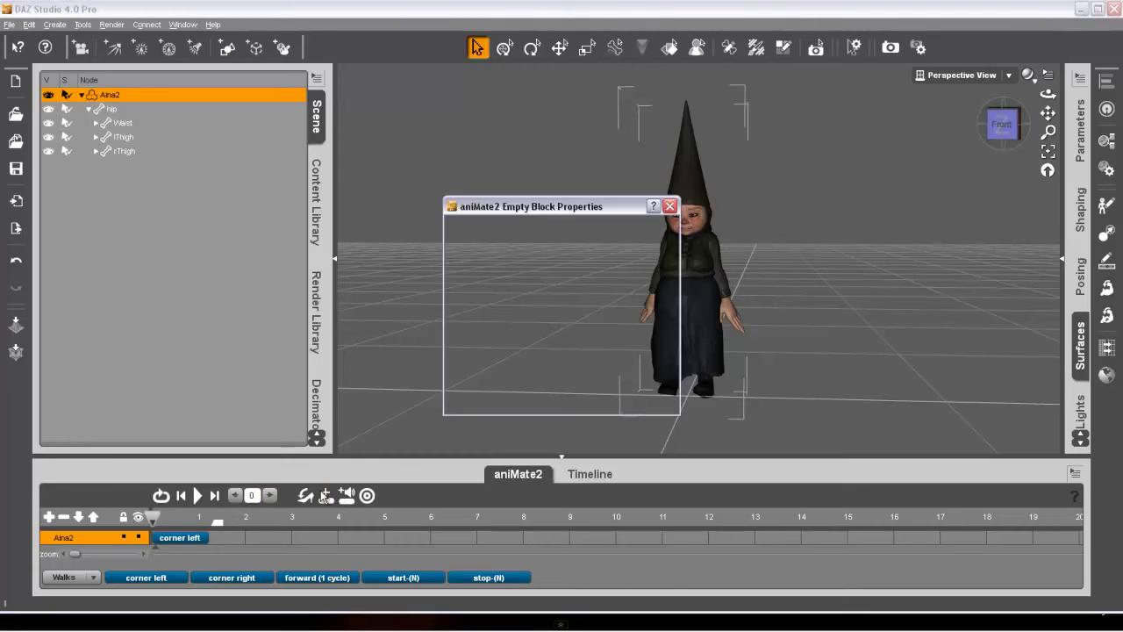
{"action": "key", "text": "Return"}
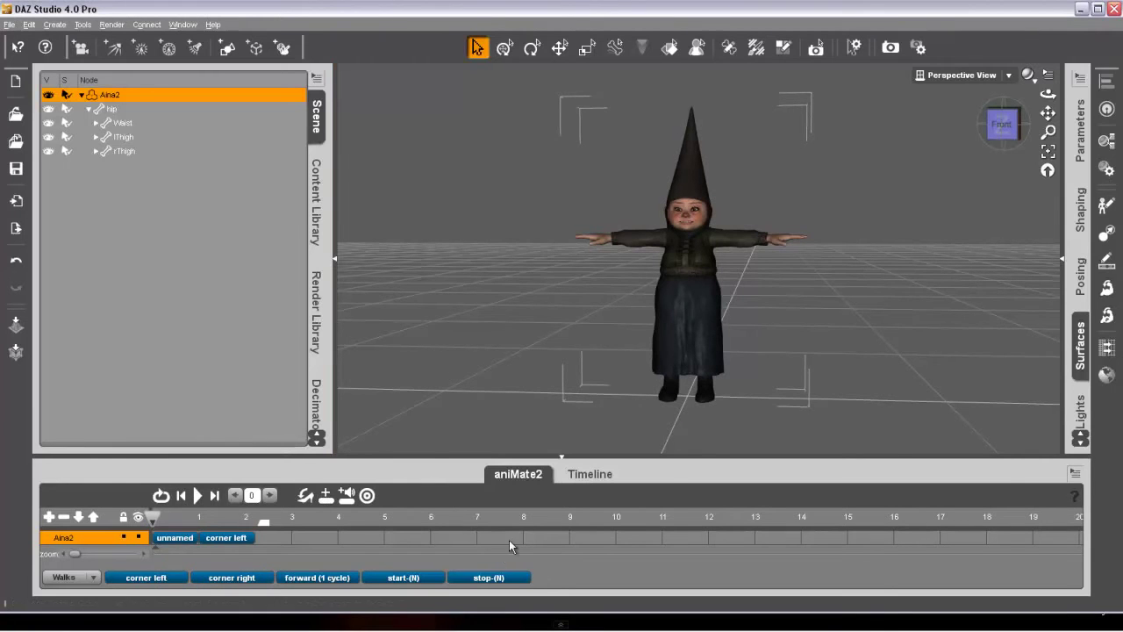
{"action": "left_click", "coordinate": [523, 475]}
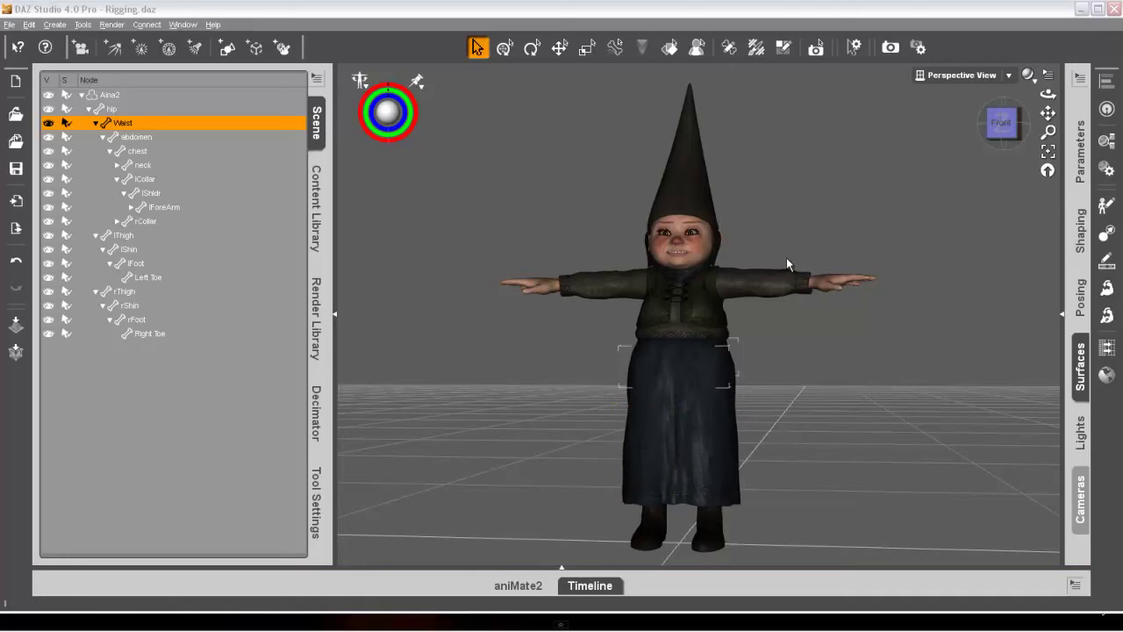
- Scrub the timeline between the rest pose at frame 0 and the walk near frame 56 to examine how the skirt deforms
{"action": "left_click", "coordinate": [609, 589]}
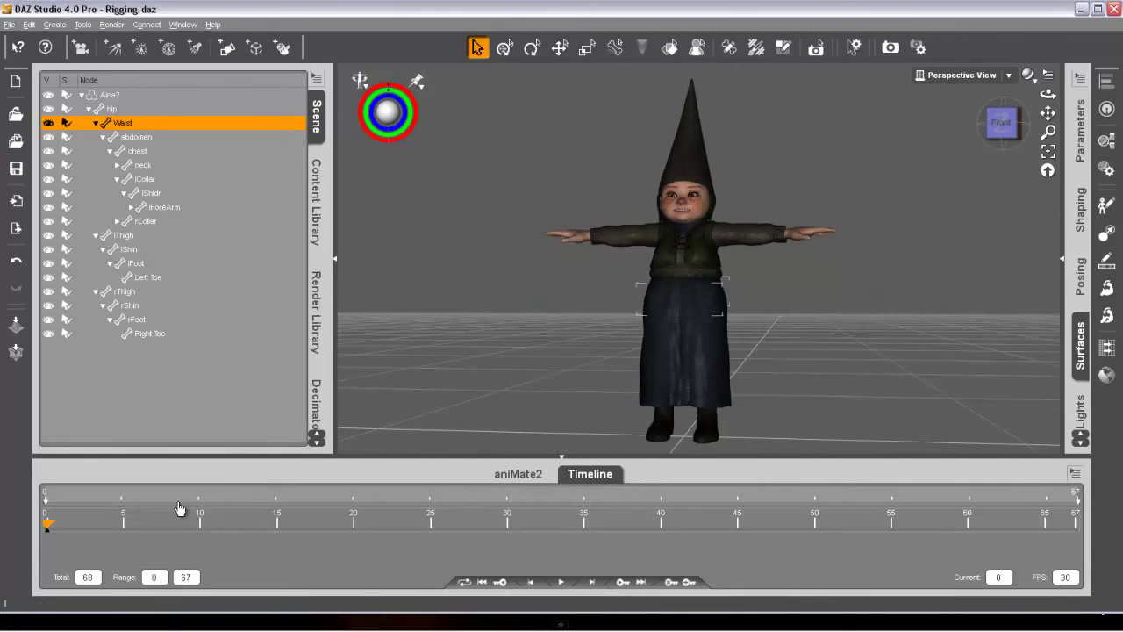
{"action": "left_click_drag", "start_coordinate": [49, 527], "coordinate": [867, 508]}
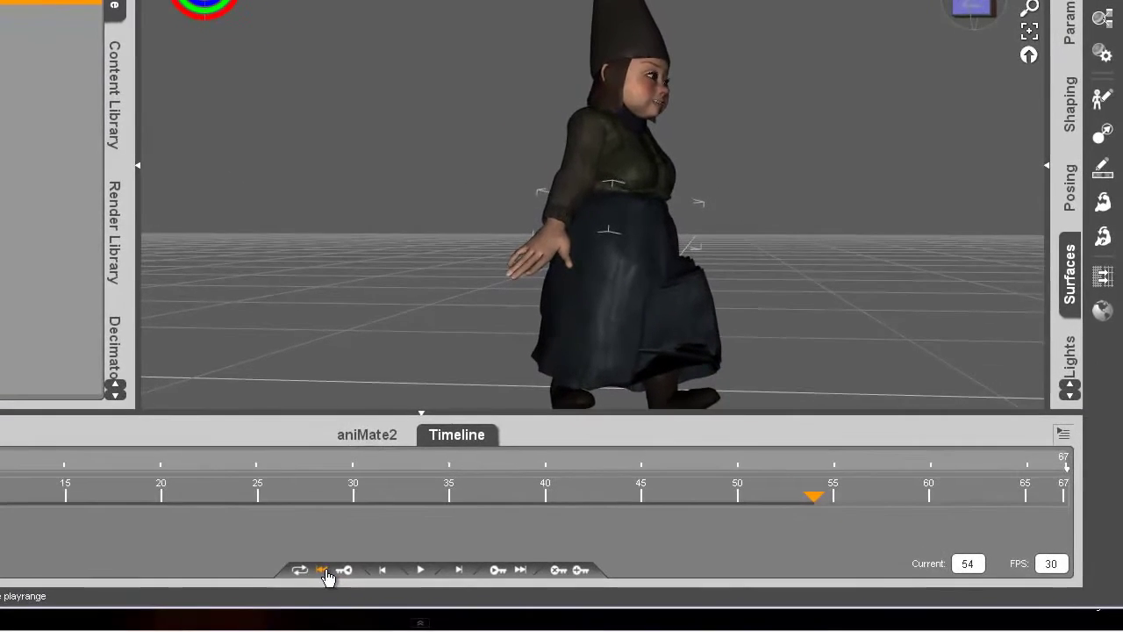
{"action": "left_click", "coordinate": [487, 581]}
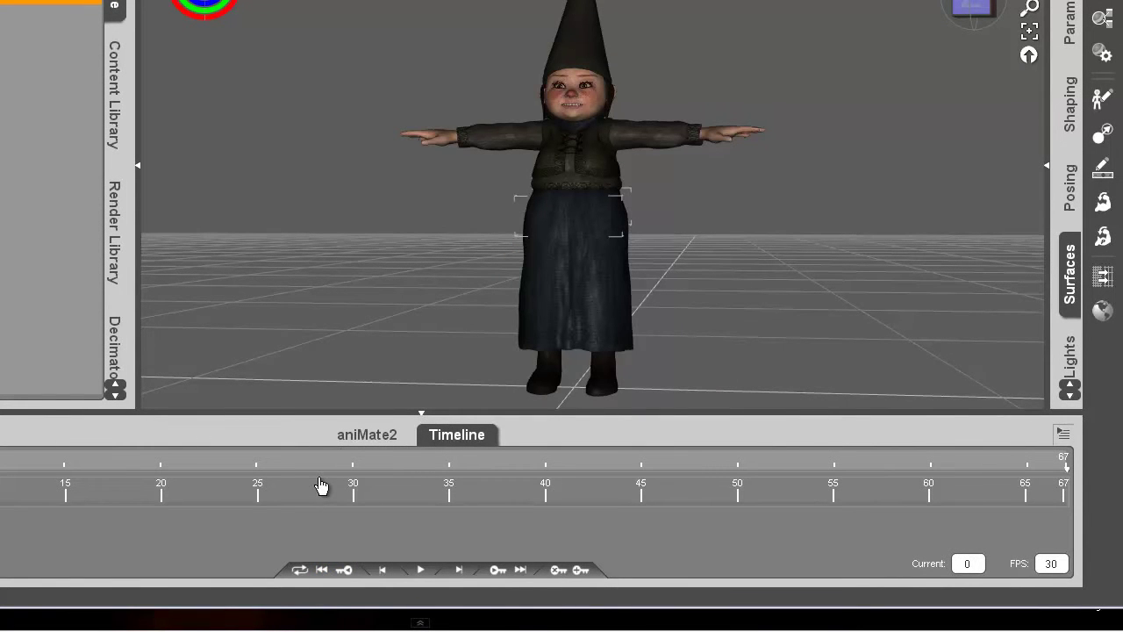
{"action": "left_click", "coordinate": [840, 507]}
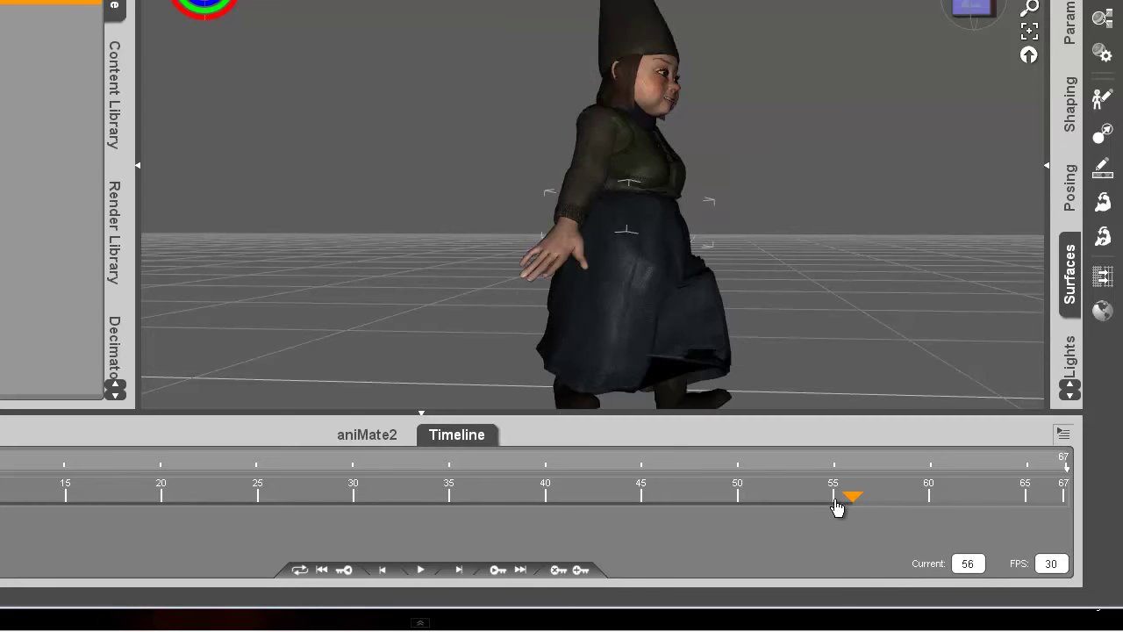
{"action": "left_click", "coordinate": [323, 570]}
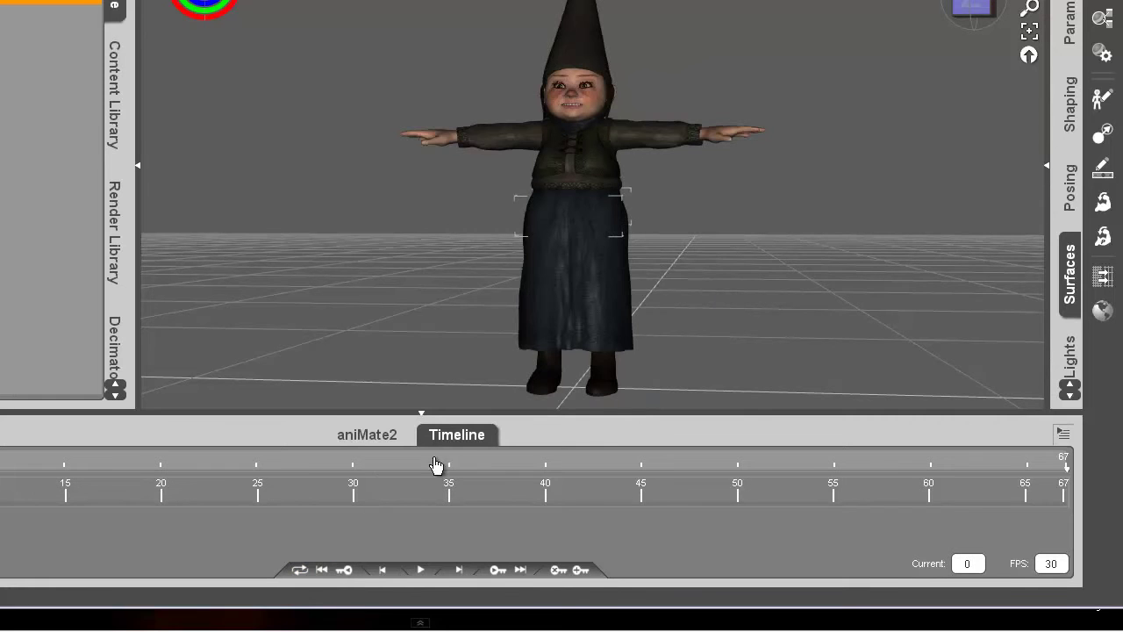
{"action": "left_click", "coordinate": [466, 436]}
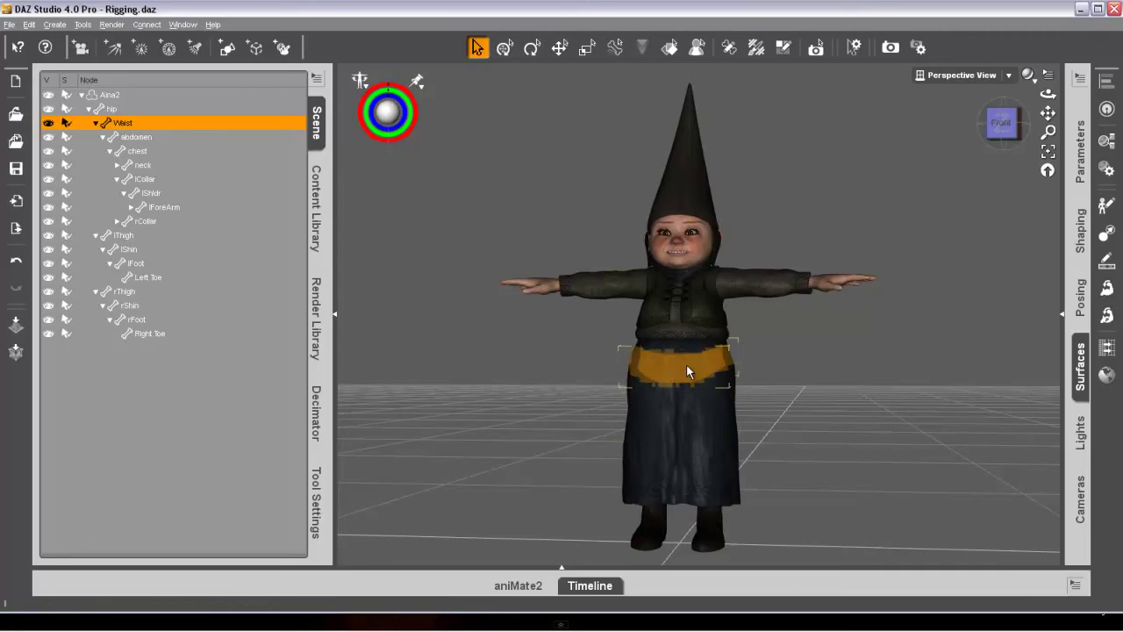
- Display the Waist bone's General Weights map with the Weight Map Brush, inspect it from several angles, and switch to the paint brush mode
{"action": "left_click", "coordinate": [754, 49]}
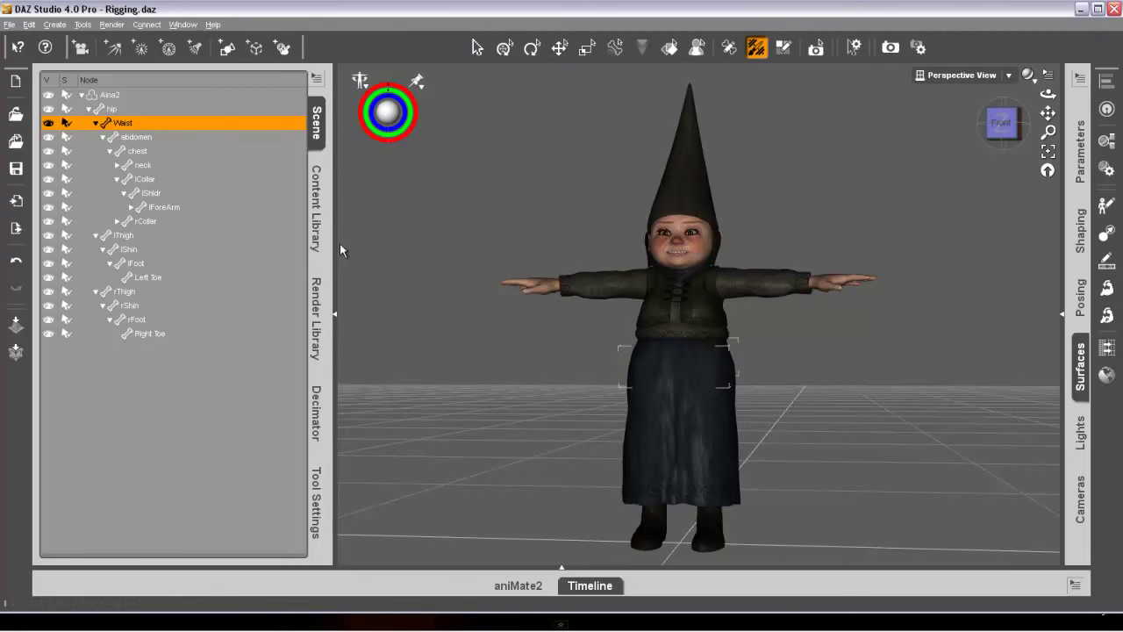
{"action": "left_click", "coordinate": [319, 498]}
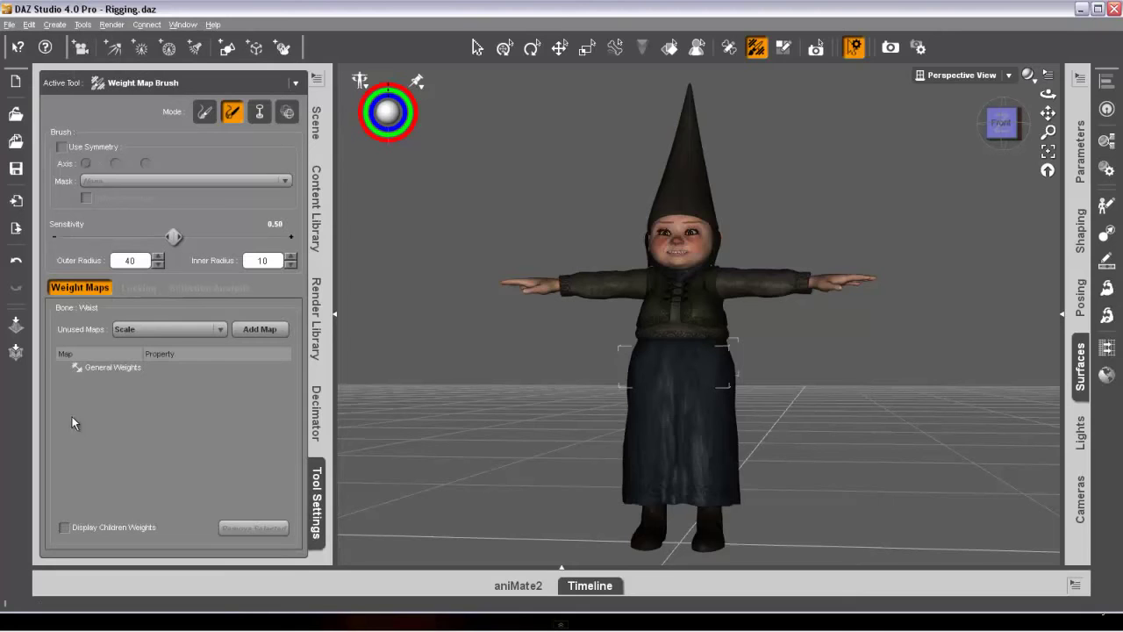
{"action": "left_click", "coordinate": [115, 368]}
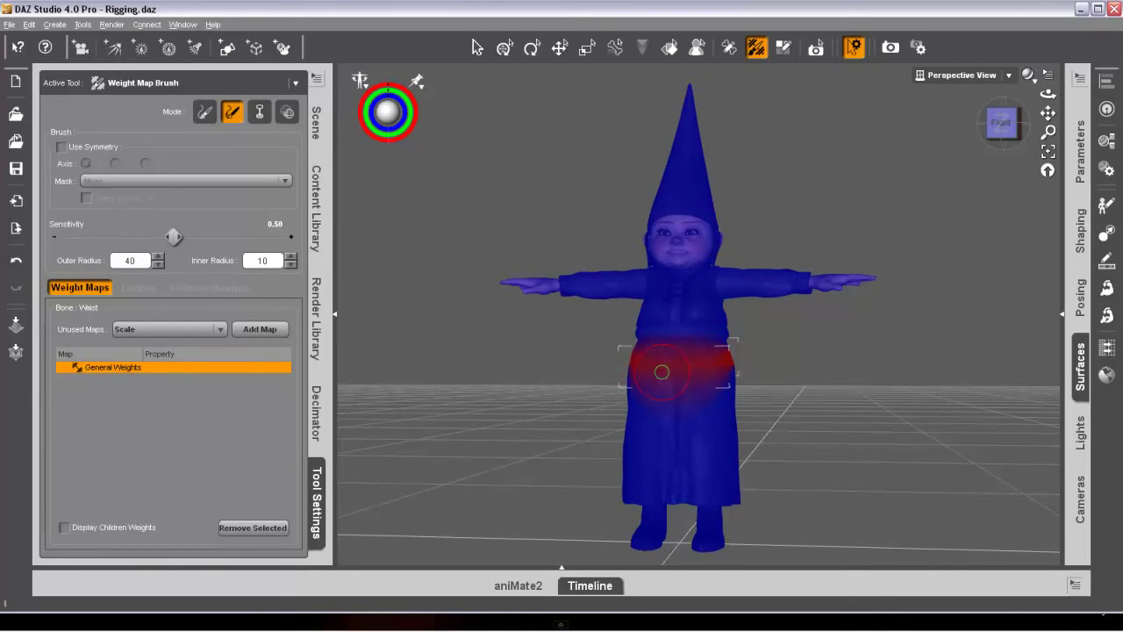
{"action": "left_click", "coordinate": [992, 124]}
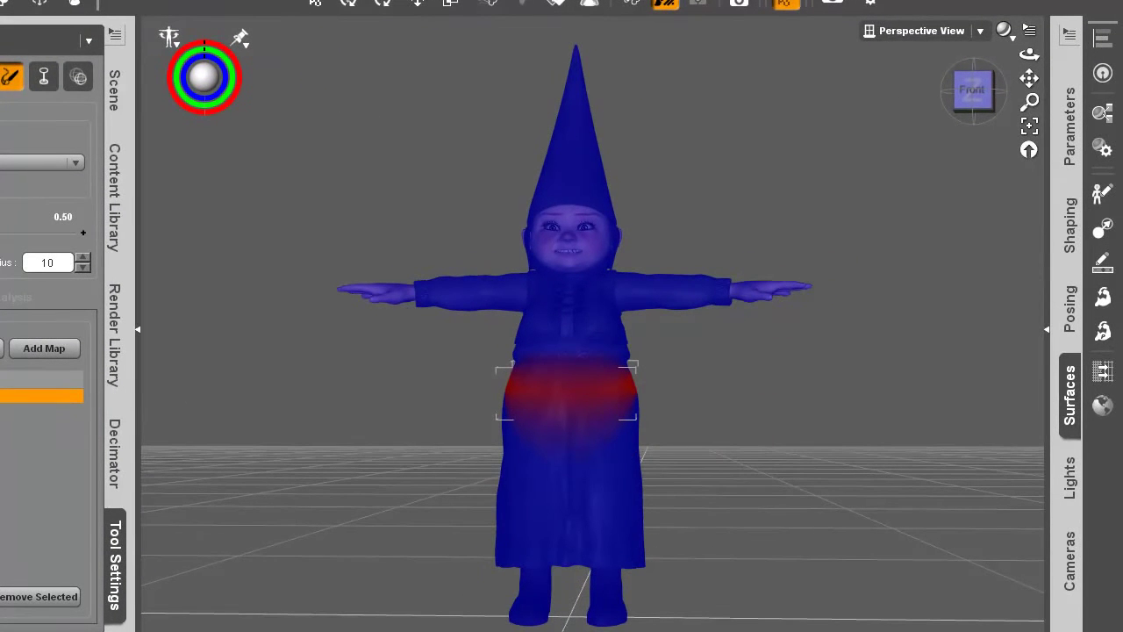
{"action": "mouse_move", "coordinate": [984, 112]}
{"action": "left_mouse_down"}
{"action": "mouse_move", "coordinate": [526, 316]}
{"action": "mouse_move", "coordinate": [186, 437]}
{"action": "left_mouse_up"}
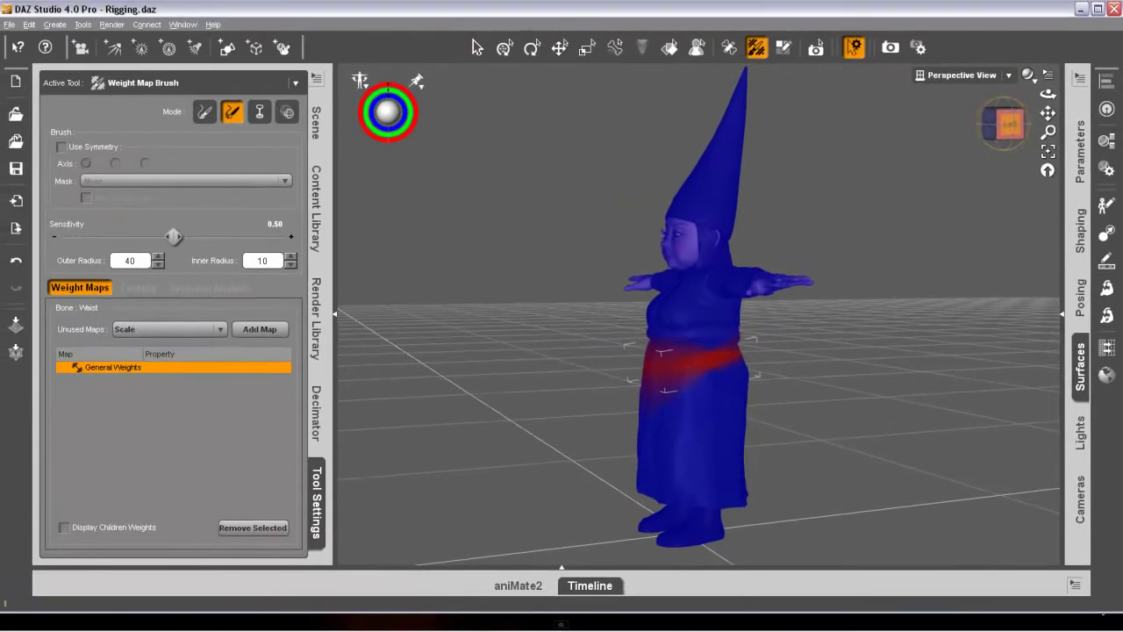
{"action": "left_click_drag", "start_coordinate": [977, 96], "coordinate": [921, 97]}
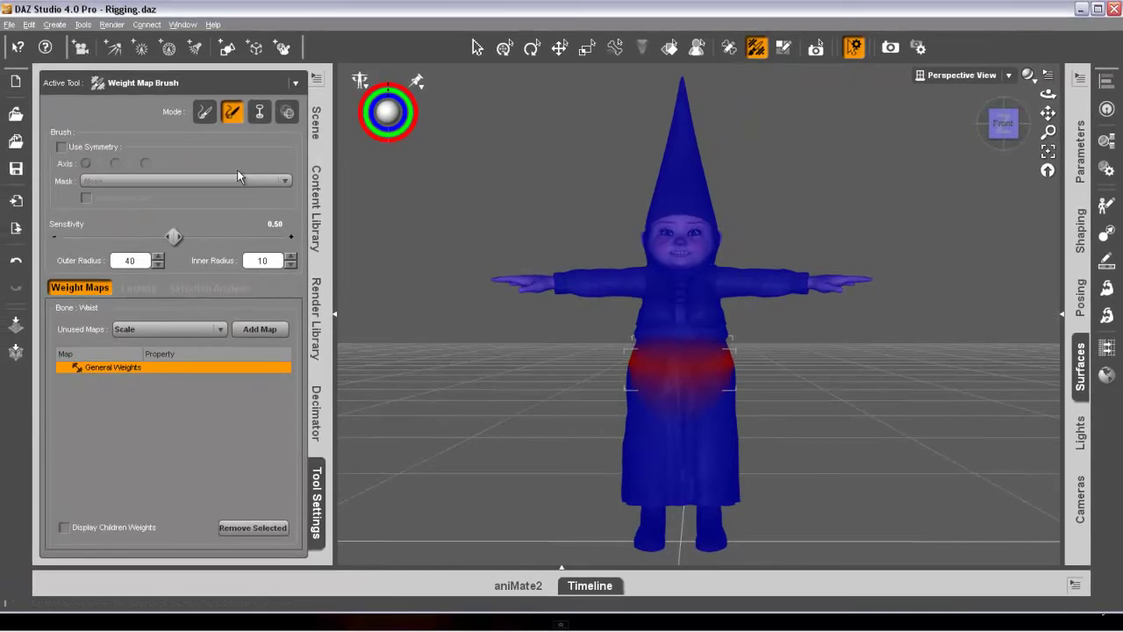
{"action": "left_click", "coordinate": [204, 112]}
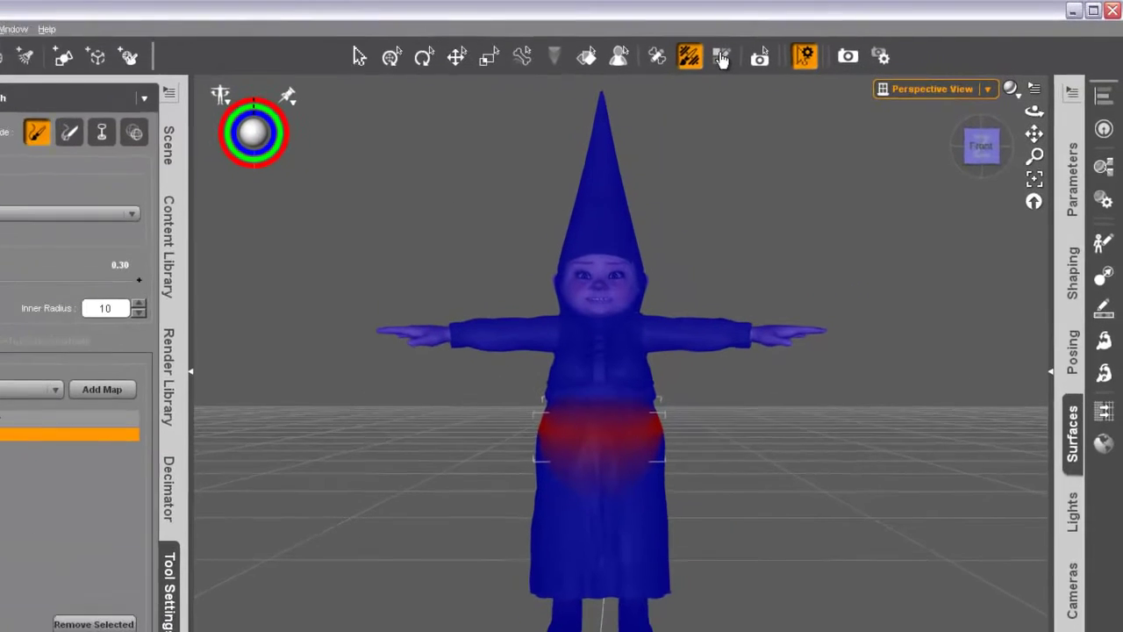
- Set polygon selection to Lasso Selection in the geometry editing tool and lasso the waist band of faces at the top of the skirt
{"action": "left_click", "coordinate": [699, 59]}
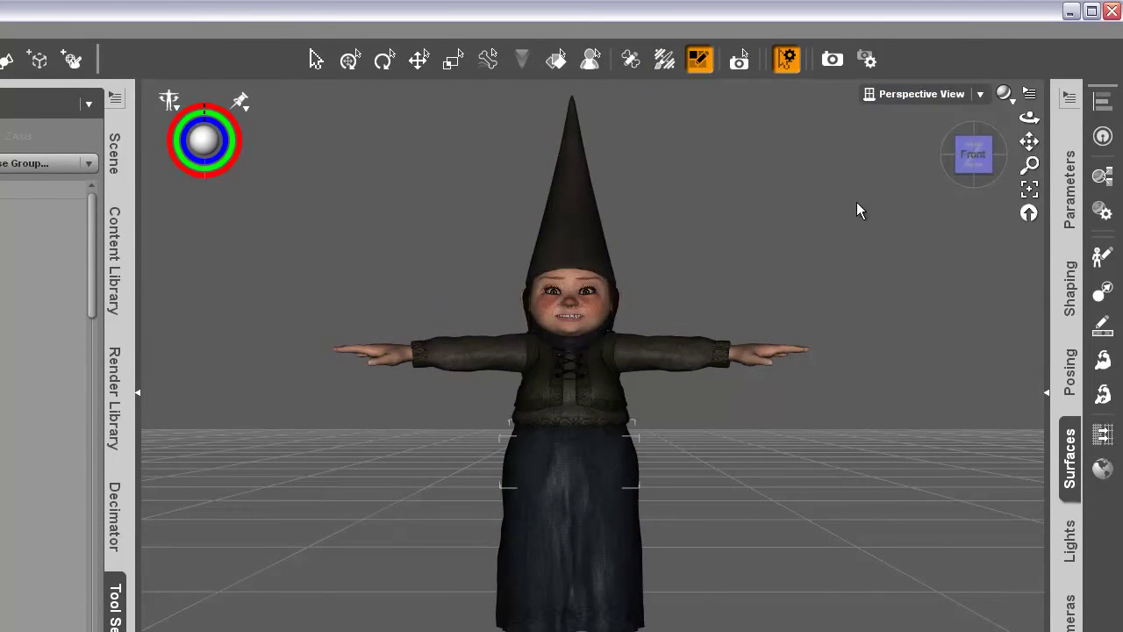
{"action": "right_click", "coordinate": [606, 449]}
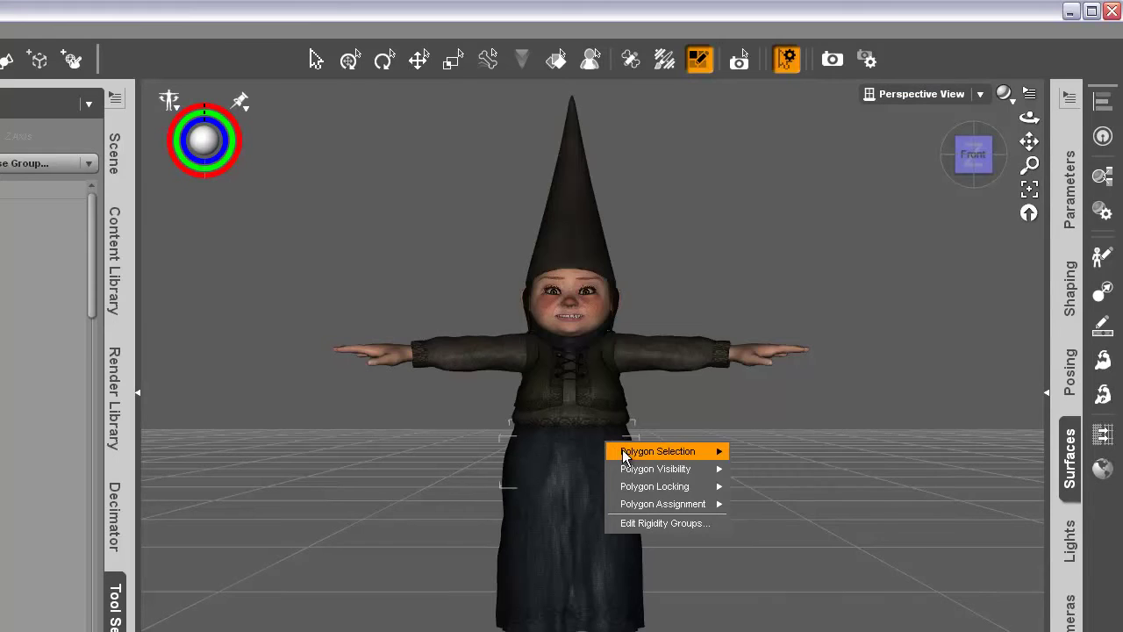
{"action": "mouse_move", "coordinate": [649, 451]}
{"action": "mouse_move", "coordinate": [743, 453]}
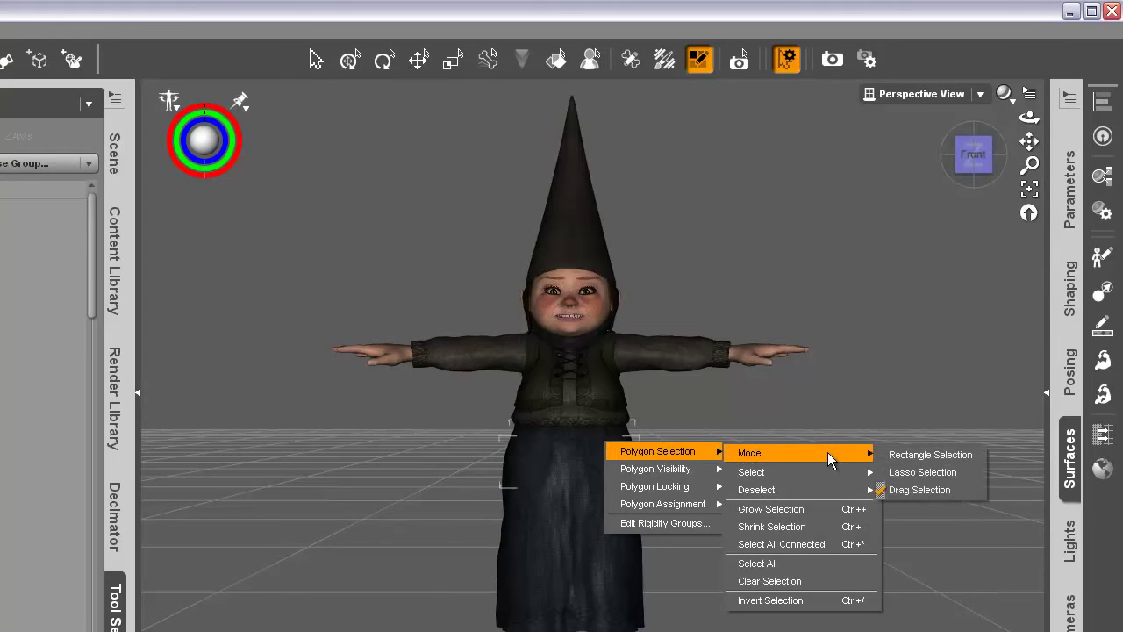
{"action": "left_click", "coordinate": [923, 472]}
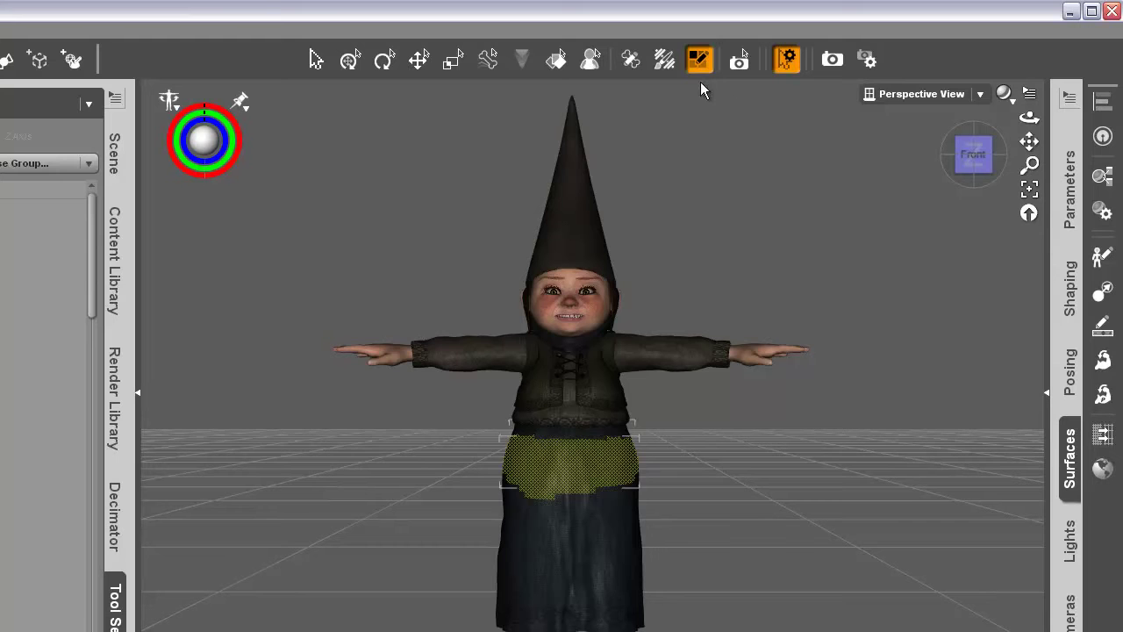
- Return to the Weight Map Brush and fill the selected waist faces with a weight of 100%
{"action": "left_click", "coordinate": [666, 61]}
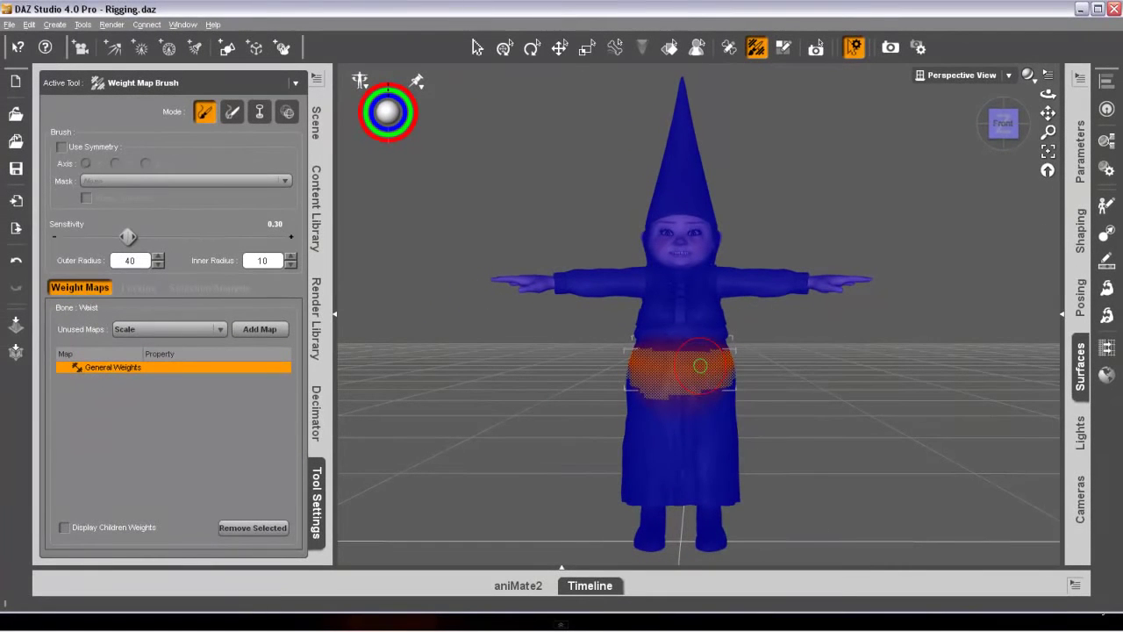
{"action": "right_click", "coordinate": [700, 366]}
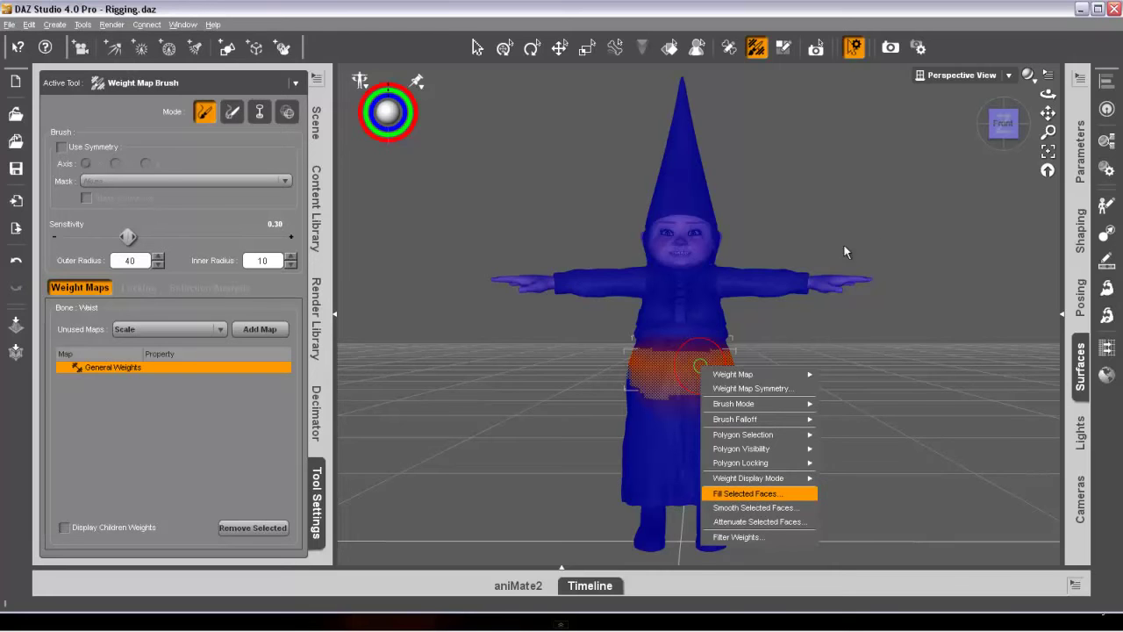
{"action": "left_click", "coordinate": [773, 494]}
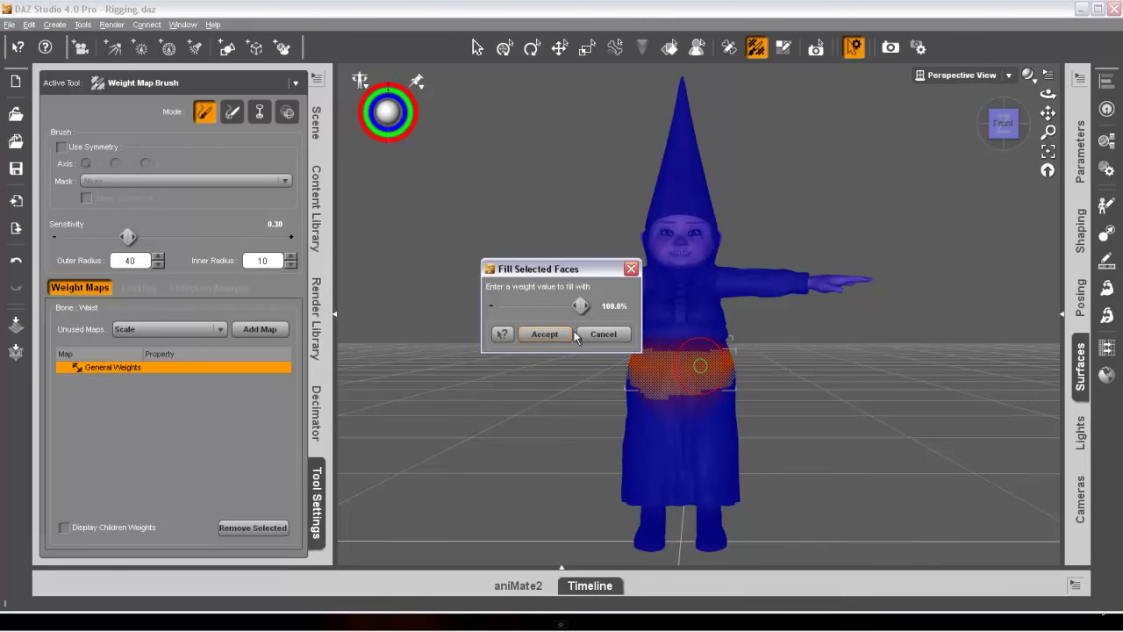
{"action": "mouse_move", "coordinate": [578, 305]}
{"action": "left_mouse_down"}
{"action": "mouse_move", "coordinate": [566, 305]}
{"action": "mouse_move", "coordinate": [582, 306]}
{"action": "left_mouse_up"}
{"action": "left_click", "coordinate": [554, 343]}
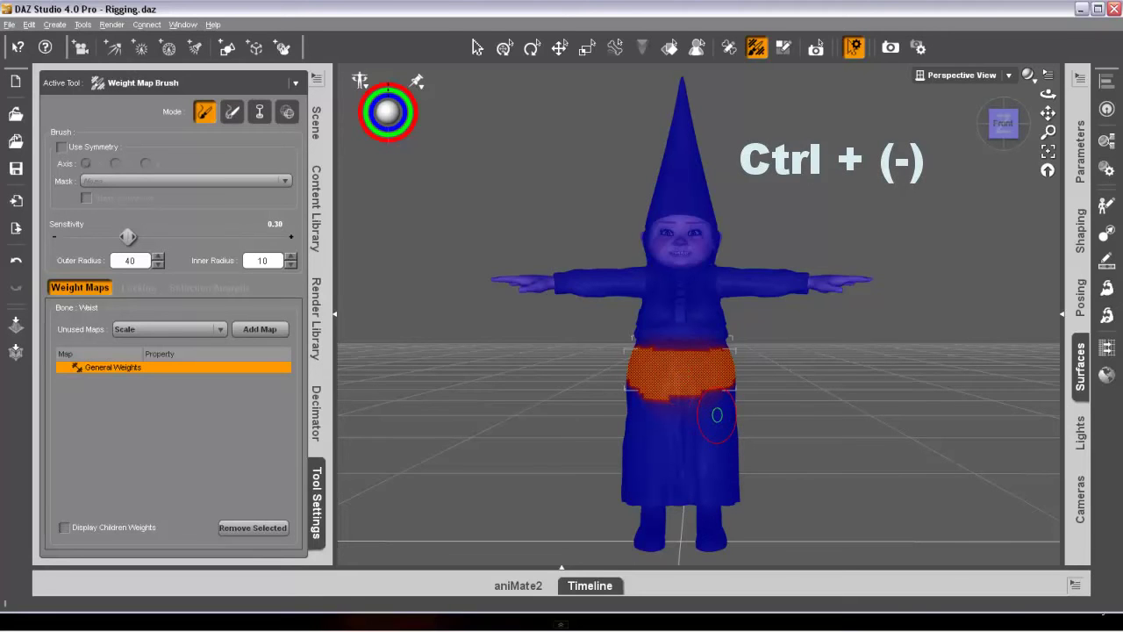
- Grow the waist face selection three times and smooth its weights with a 100% smooth factor and 50 iterations
{"action": "left_click", "coordinate": [717, 415], "text": "ctrl"}
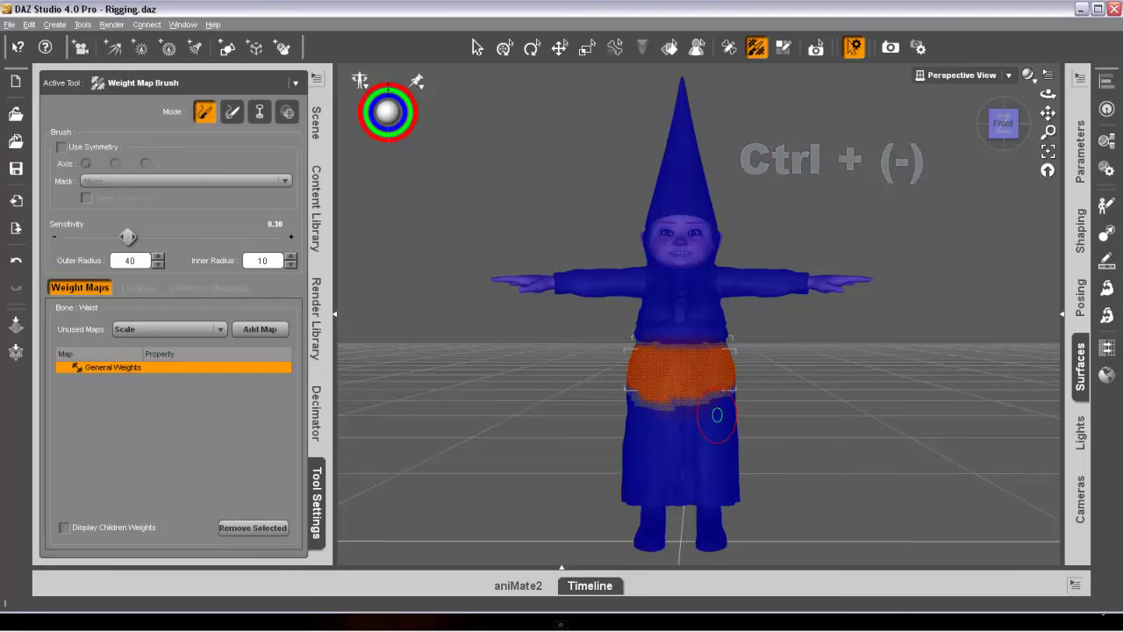
{"action": "left_click", "coordinate": [717, 414], "text": "ctrl"}
{"action": "left_click", "coordinate": [717, 414], "text": "ctrl"}
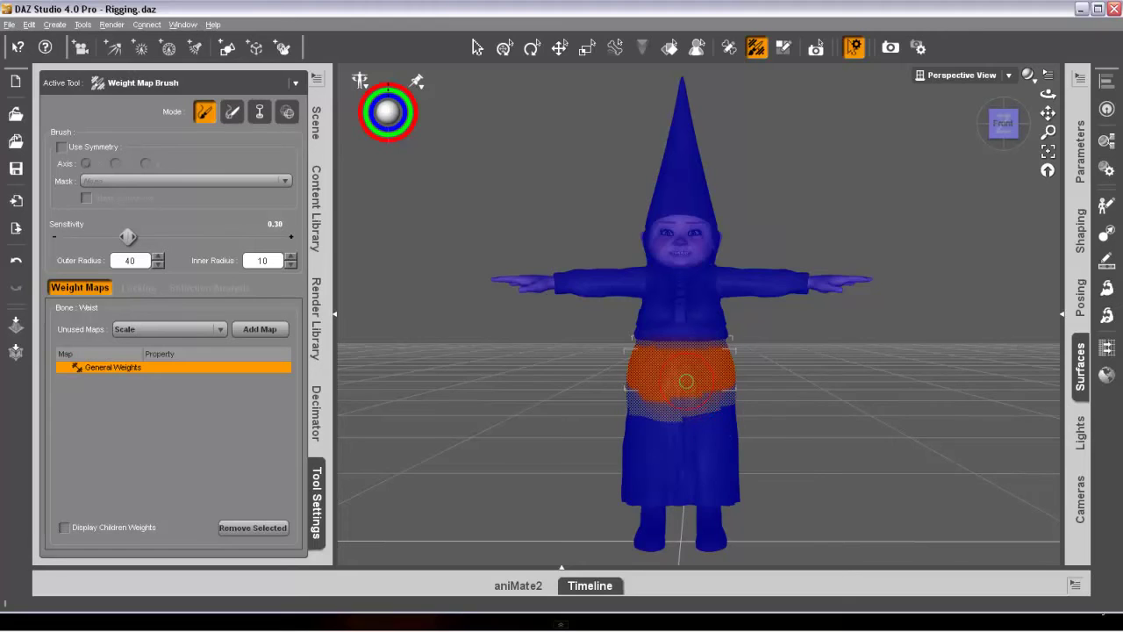
{"action": "right_click", "coordinate": [687, 386]}
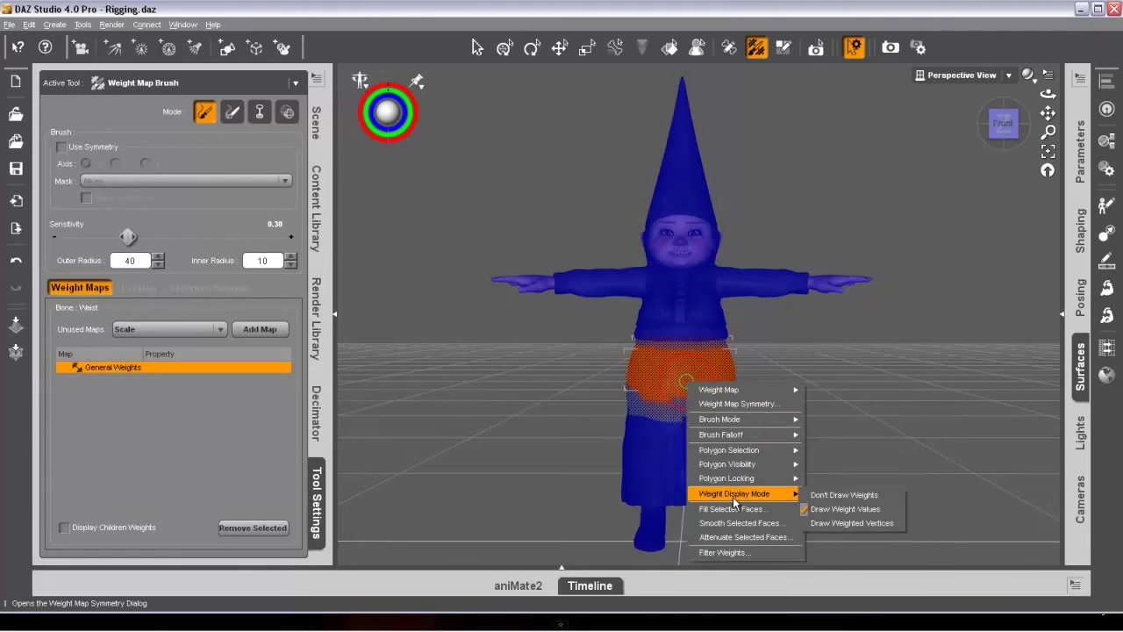
{"action": "left_click", "coordinate": [728, 523]}
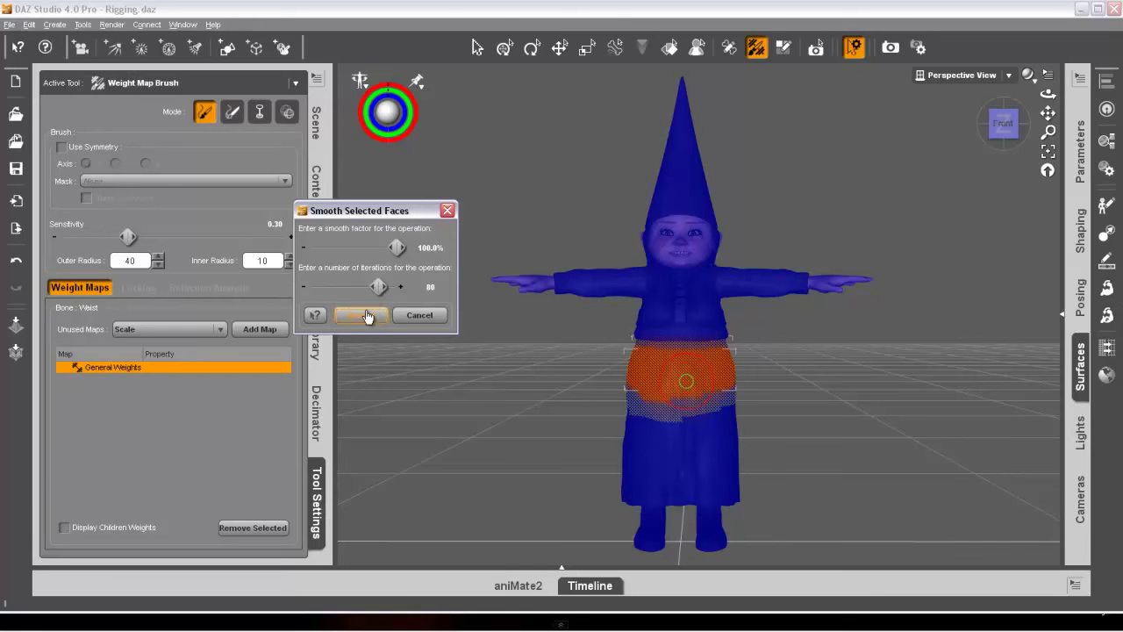
{"action": "left_click_drag", "start_coordinate": [379, 286], "coordinate": [353, 287]}
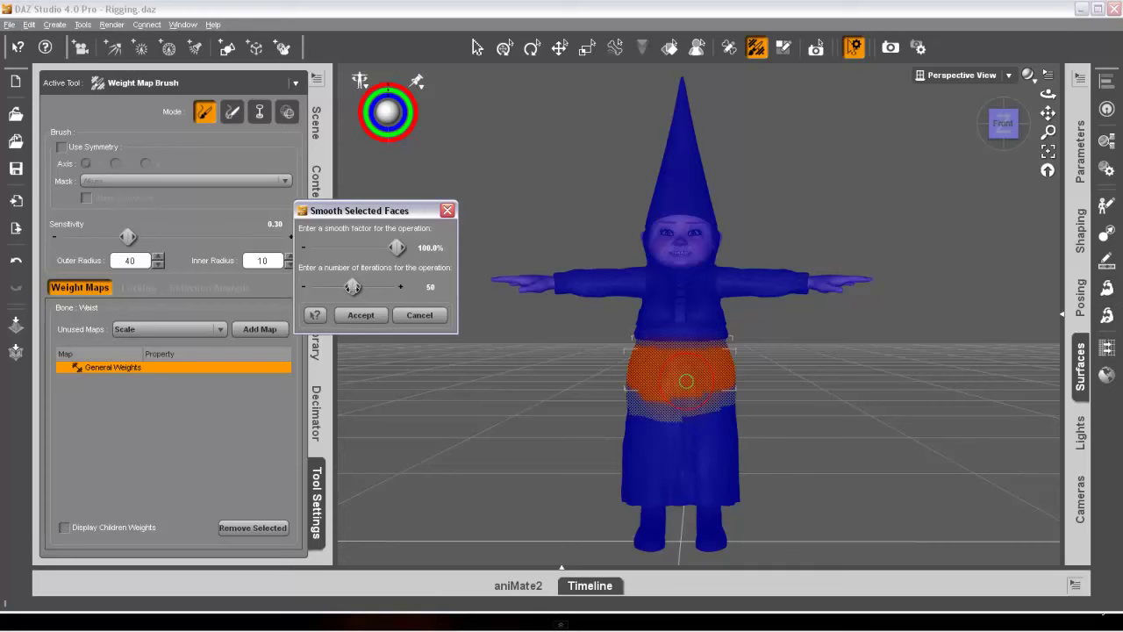
{"action": "left_click", "coordinate": [360, 316]}
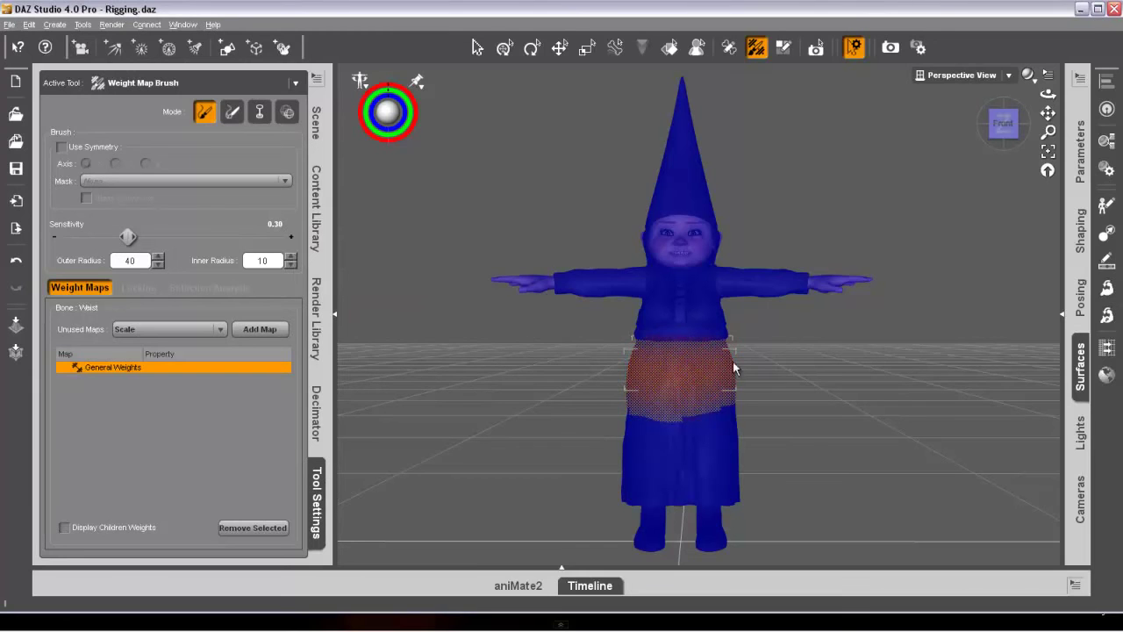
- Clear the polygon selection and bring Aina2's bone hierarchy back into view
{"action": "right_click", "coordinate": [686, 359]}
{"action": "mouse_move", "coordinate": [711, 369]}
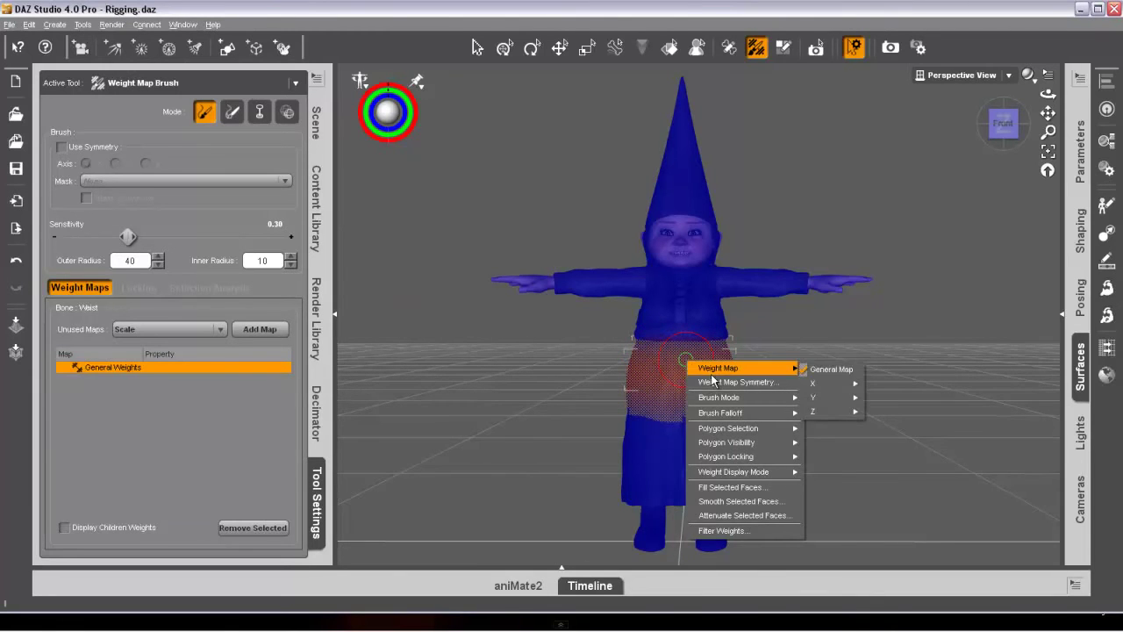
{"action": "mouse_move", "coordinate": [759, 433]}
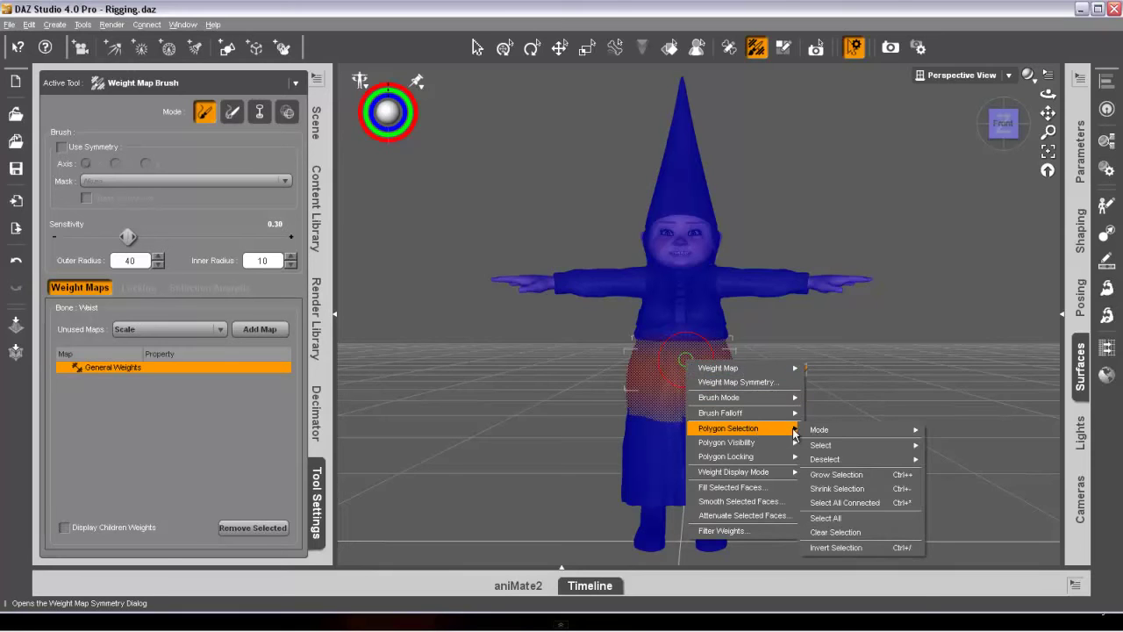
{"action": "left_click", "coordinate": [840, 533]}
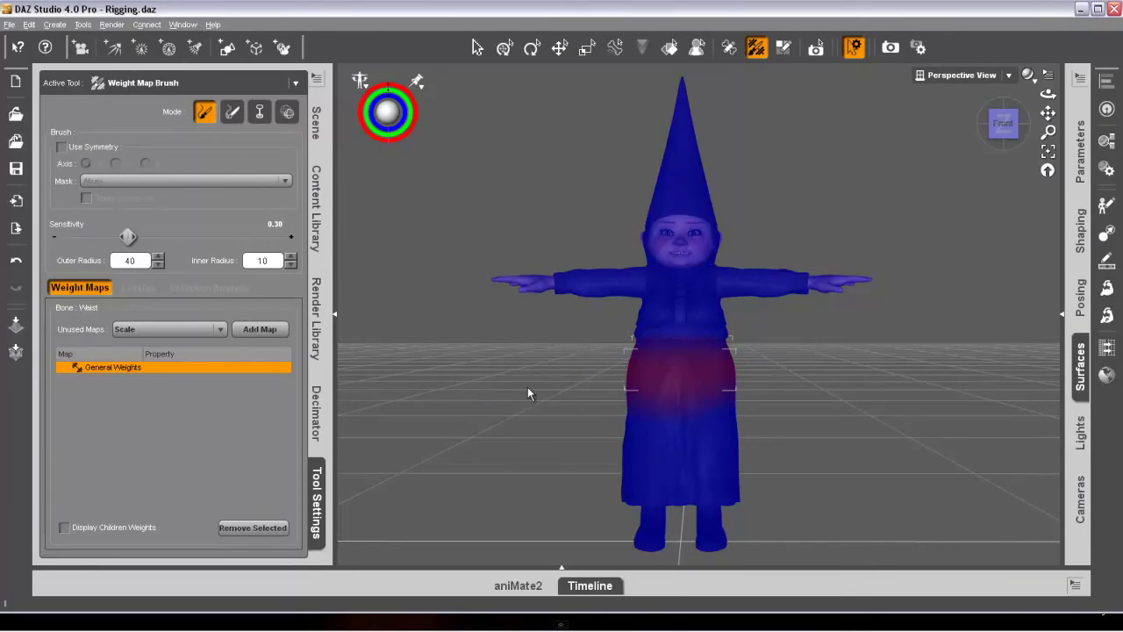
{"action": "left_click", "coordinate": [316, 123]}
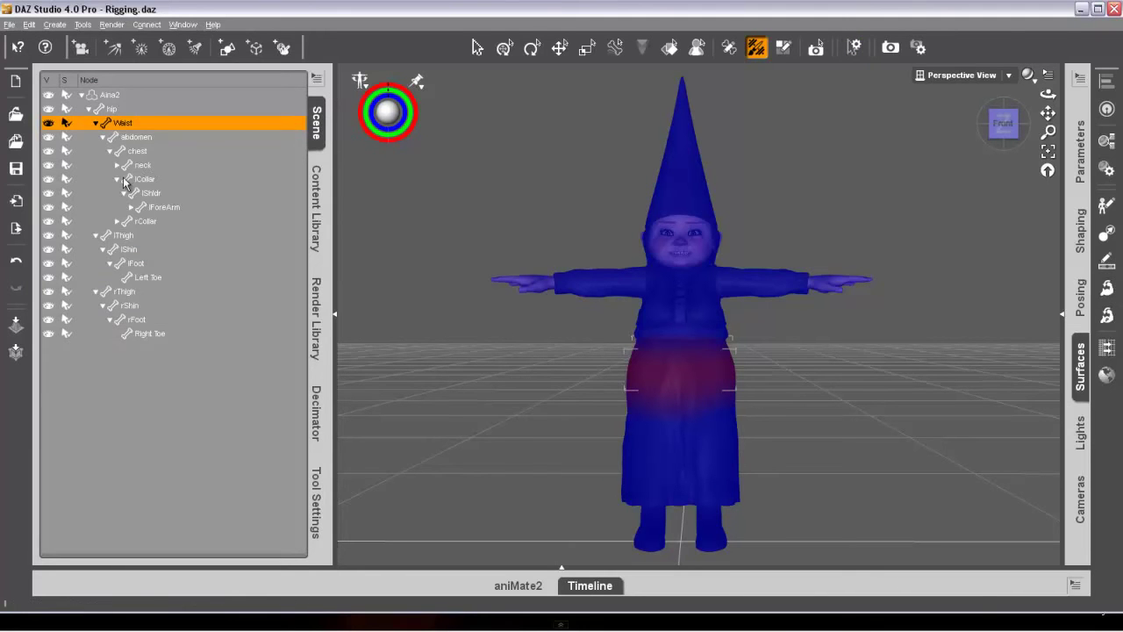
- Select the rThigh bone and lasso the skirt faces over the figure's right thigh with the geometry editing tool
{"action": "left_click", "coordinate": [123, 239]}
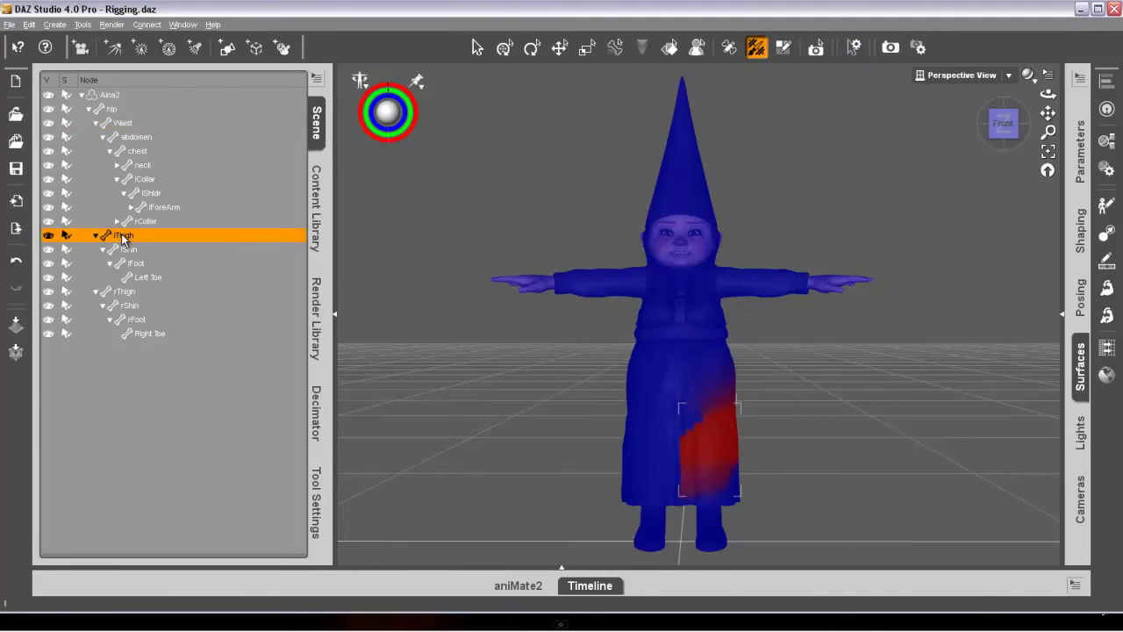
{"action": "left_click", "coordinate": [124, 293]}
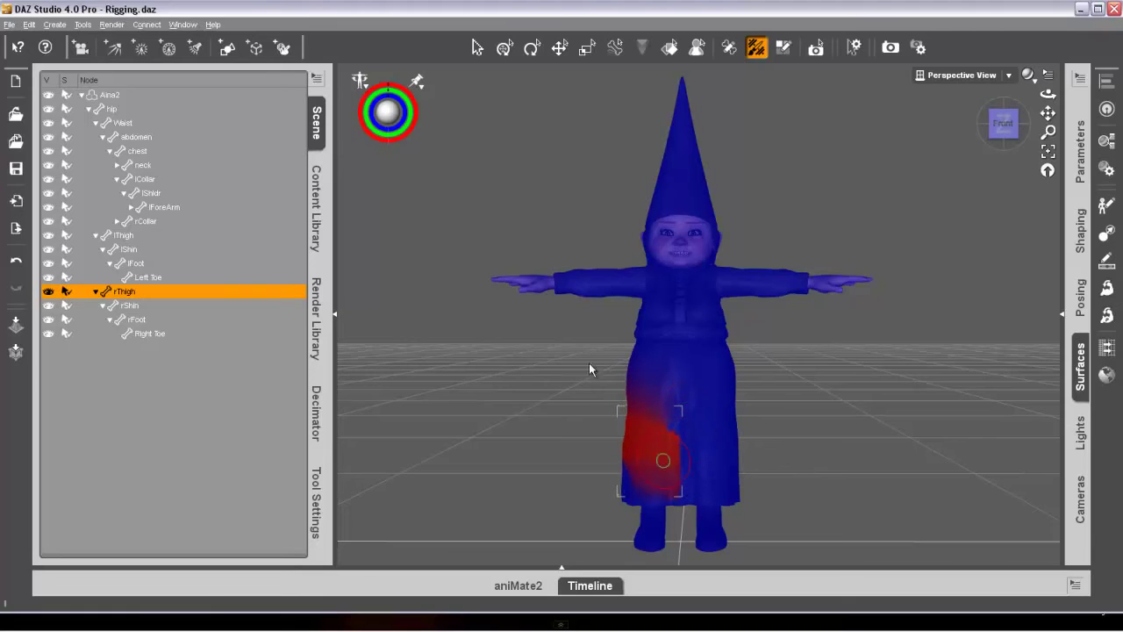
{"action": "left_click", "coordinate": [785, 50]}
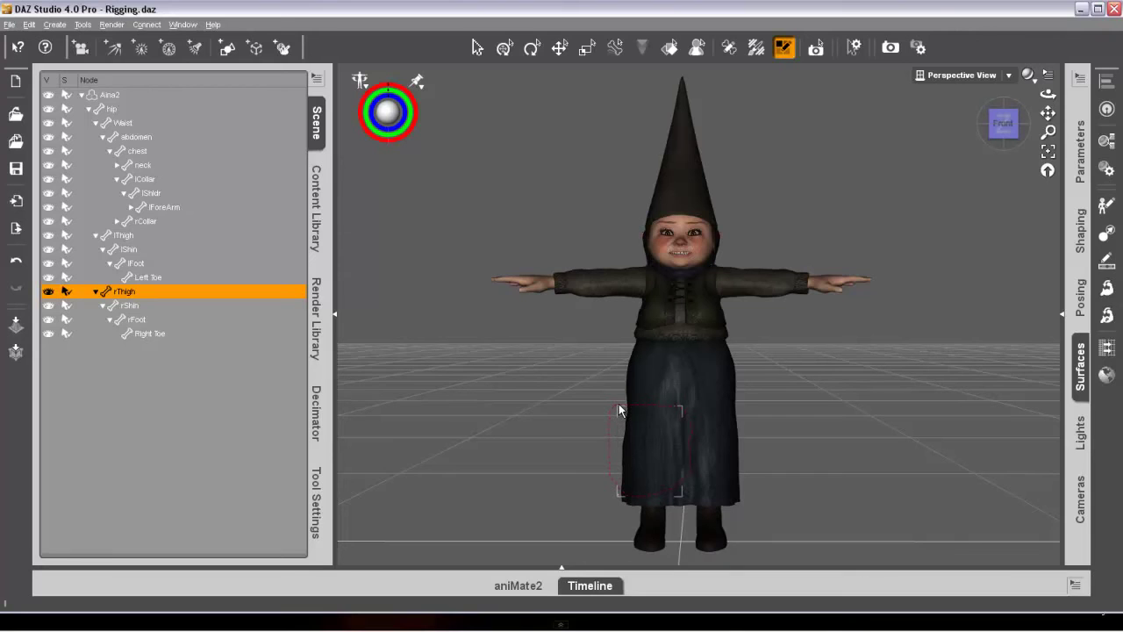
{"action": "left_click_drag", "start_coordinate": [615, 413], "coordinate": [615, 412]}
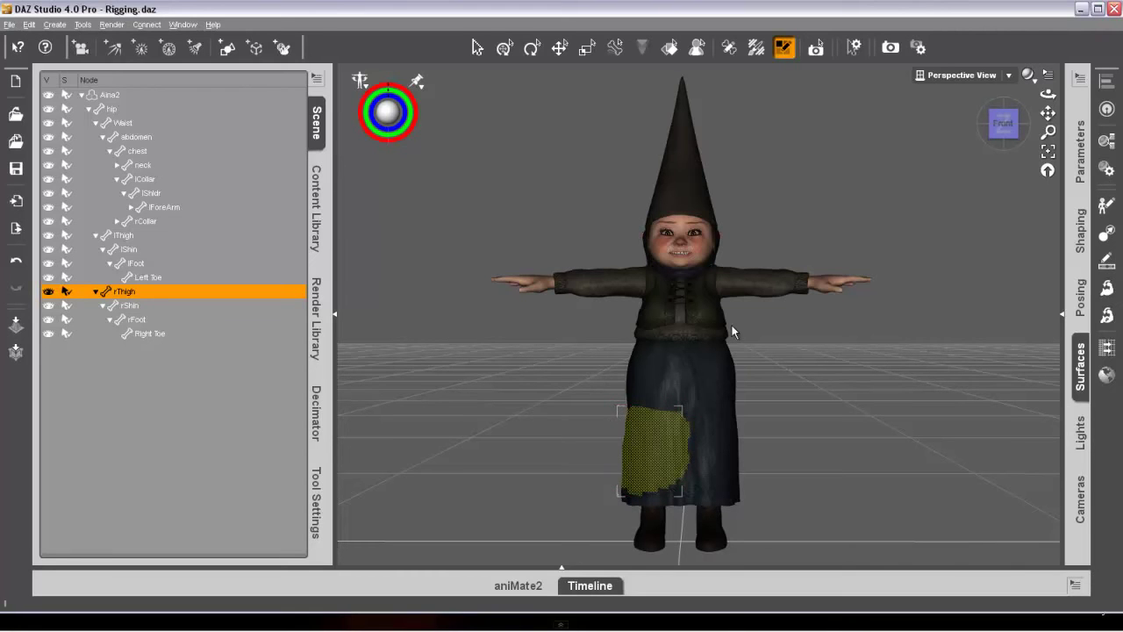
- Fill the lassoed right thigh faces with weight using the Weight Map Brush and grow the face selection
{"action": "left_click", "coordinate": [756, 50]}
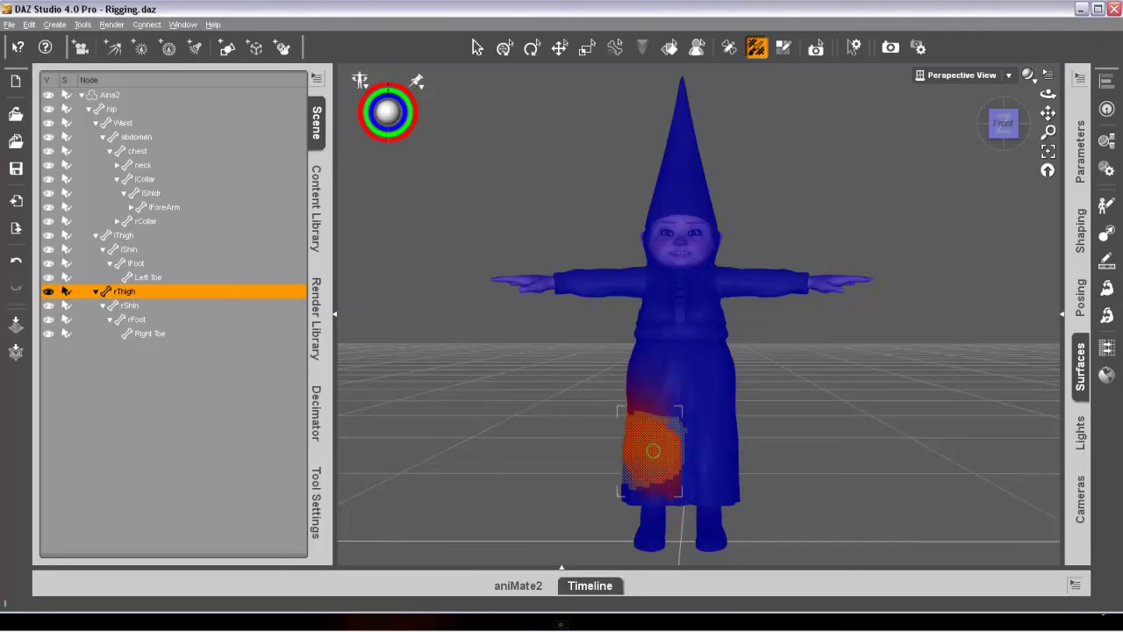
{"action": "right_click", "coordinate": [650, 437]}
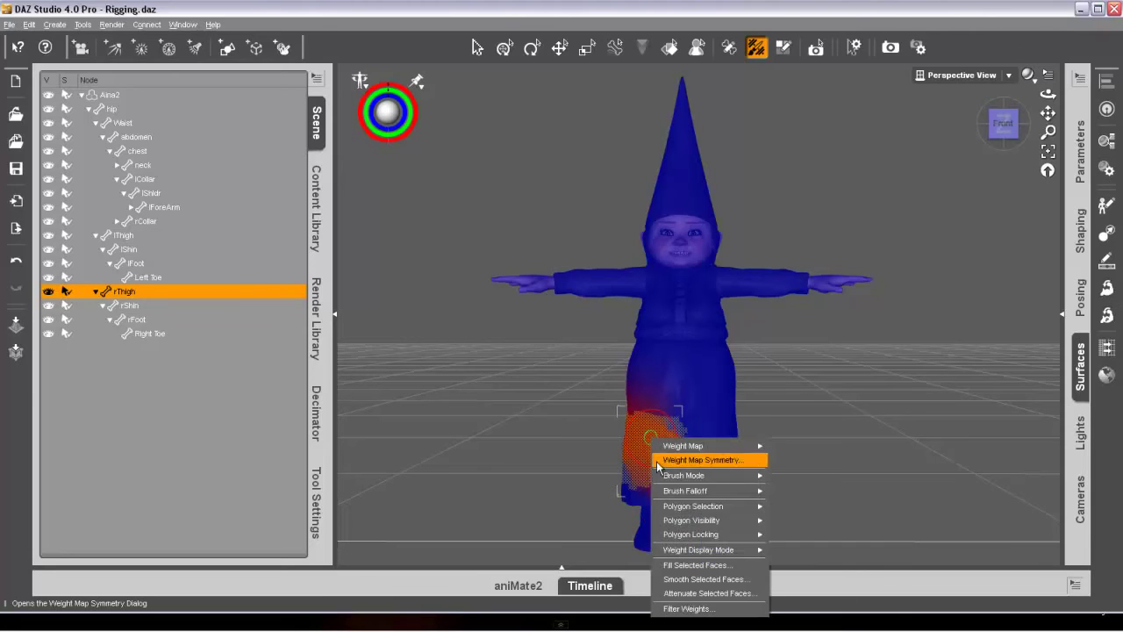
{"action": "left_click", "coordinate": [691, 566]}
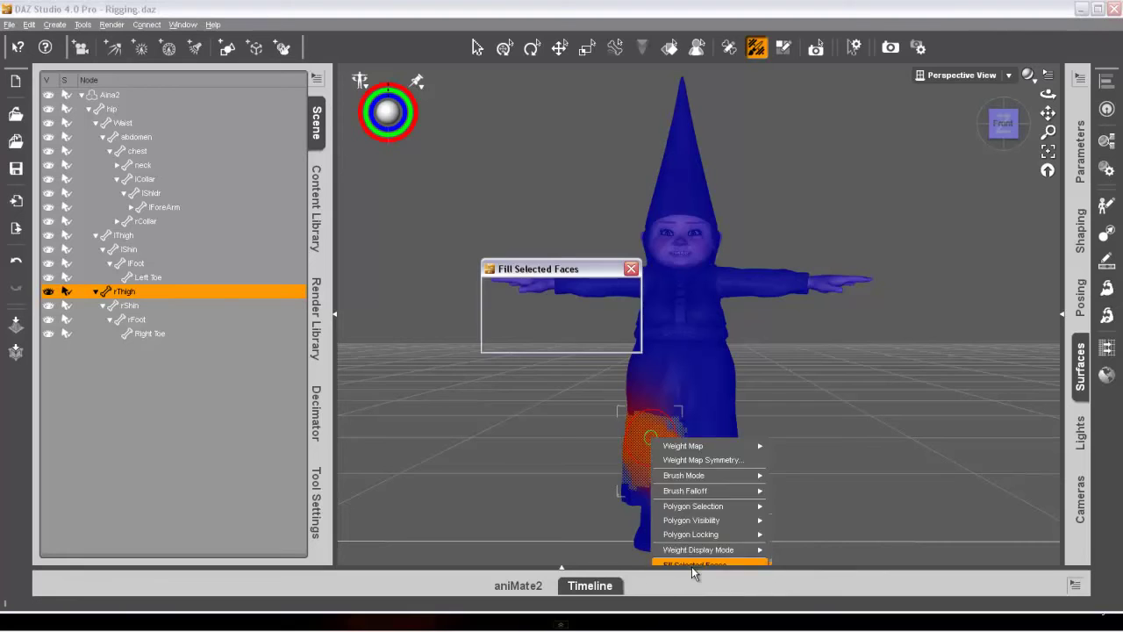
{"action": "left_click", "coordinate": [545, 334]}
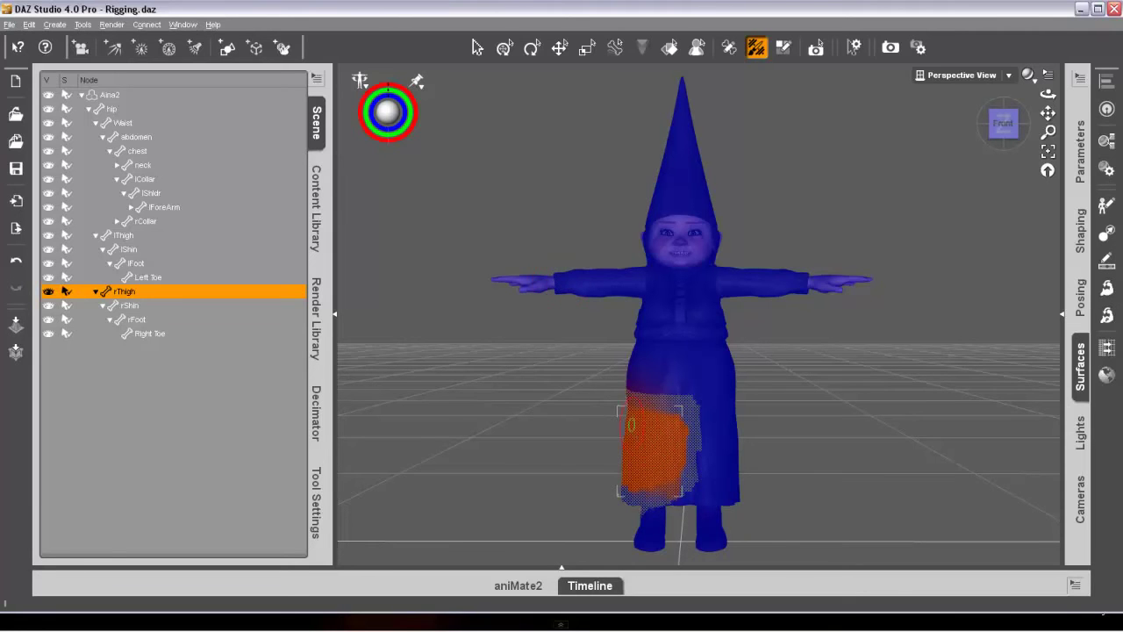
- Smooth the weights across the grown right thigh selection and clear the polygon selection
{"action": "right_click", "coordinate": [642, 428]}
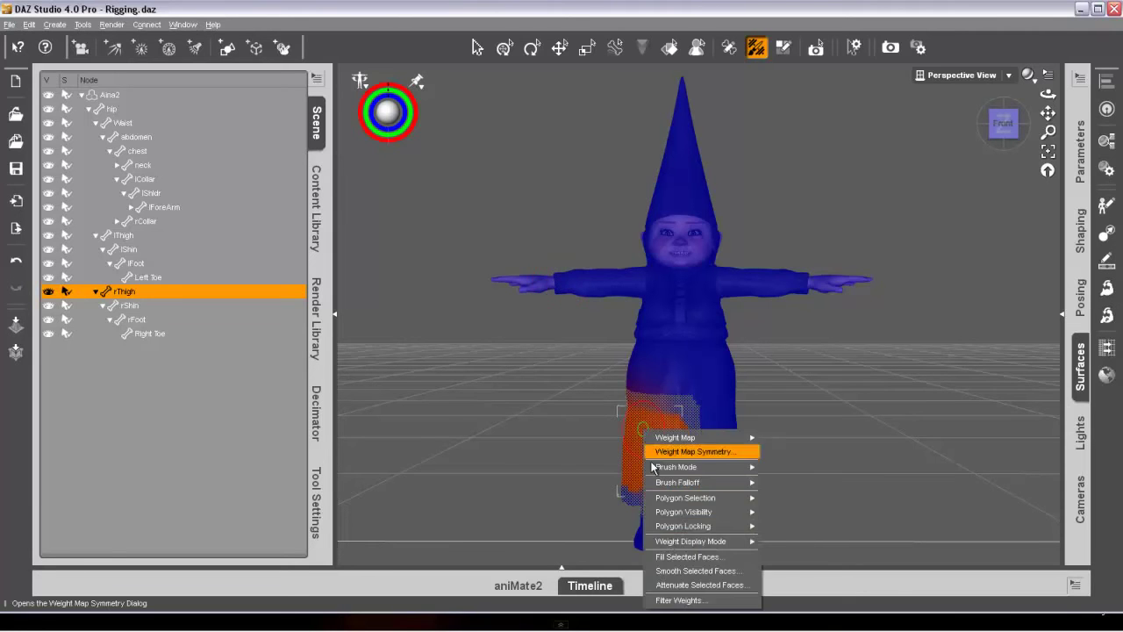
{"action": "left_click", "coordinate": [673, 572]}
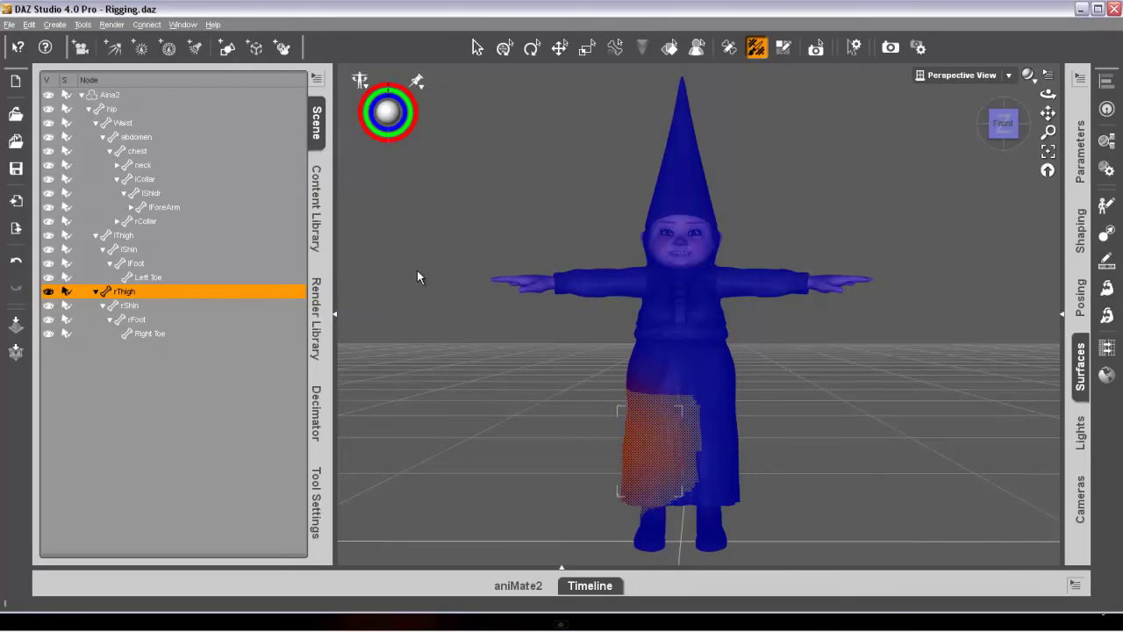
{"action": "right_click", "coordinate": [667, 430]}
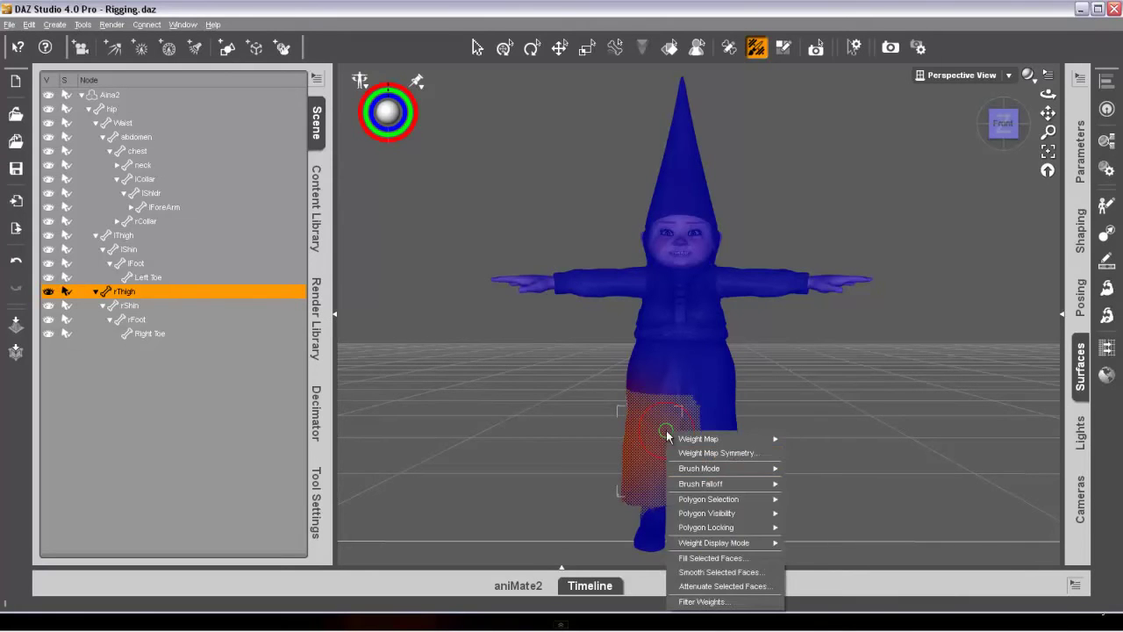
{"action": "mouse_move", "coordinate": [737, 499]}
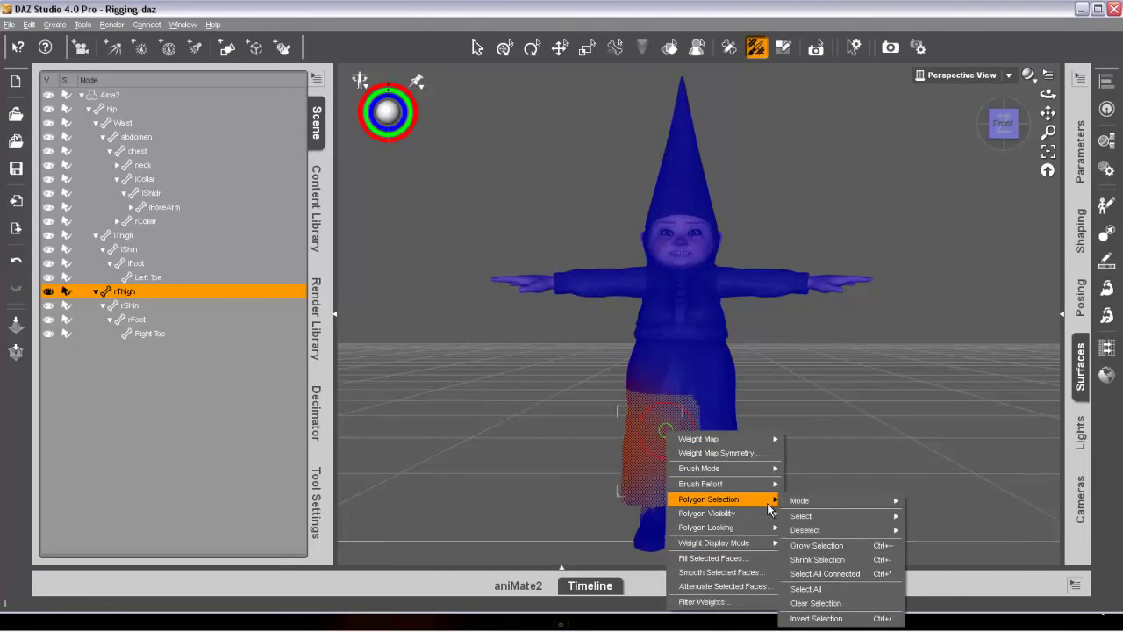
{"action": "left_click", "coordinate": [800, 604]}
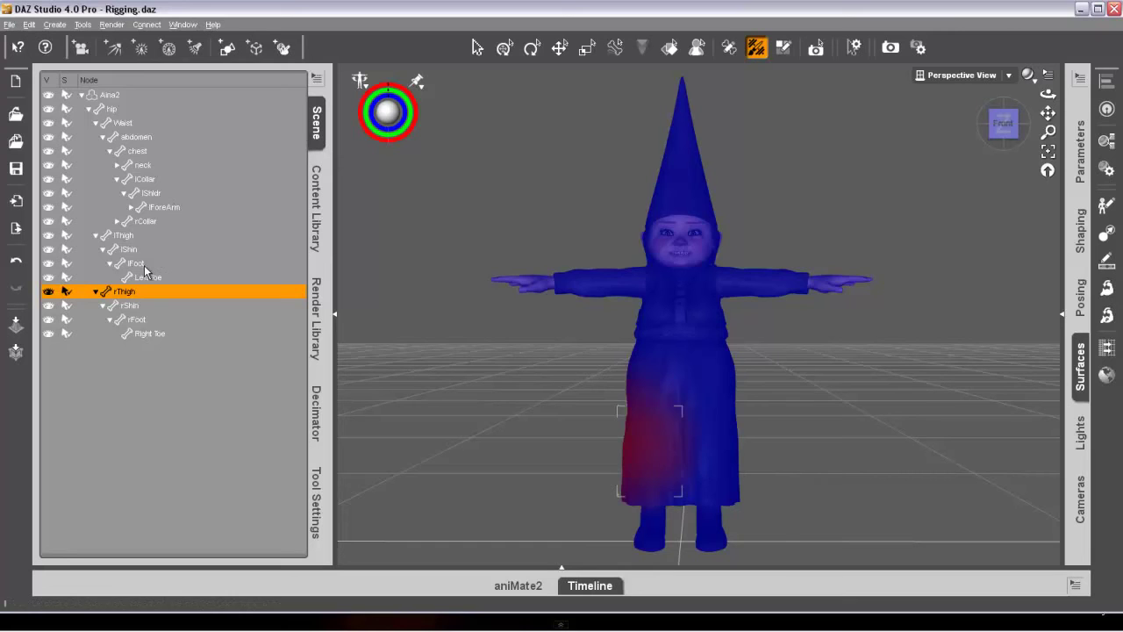
- For the rShin bone, lasso the skirt hem and lower leg faces on the figure's right side and fill them with a weight of 100%
{"action": "left_click", "coordinate": [131, 307]}
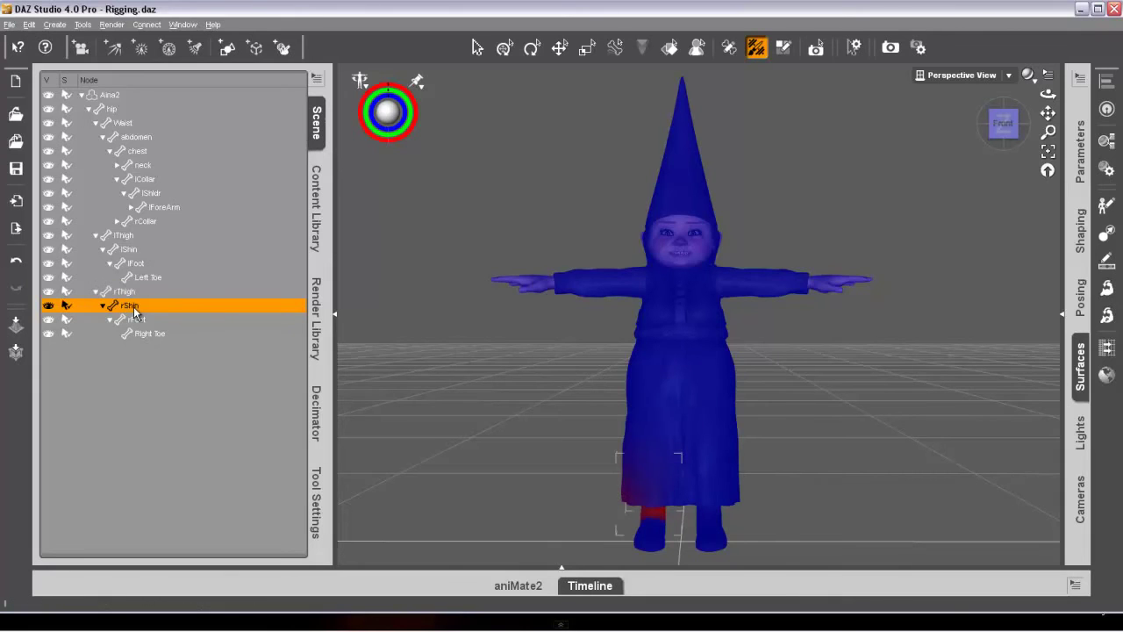
{"action": "left_click", "coordinate": [784, 47]}
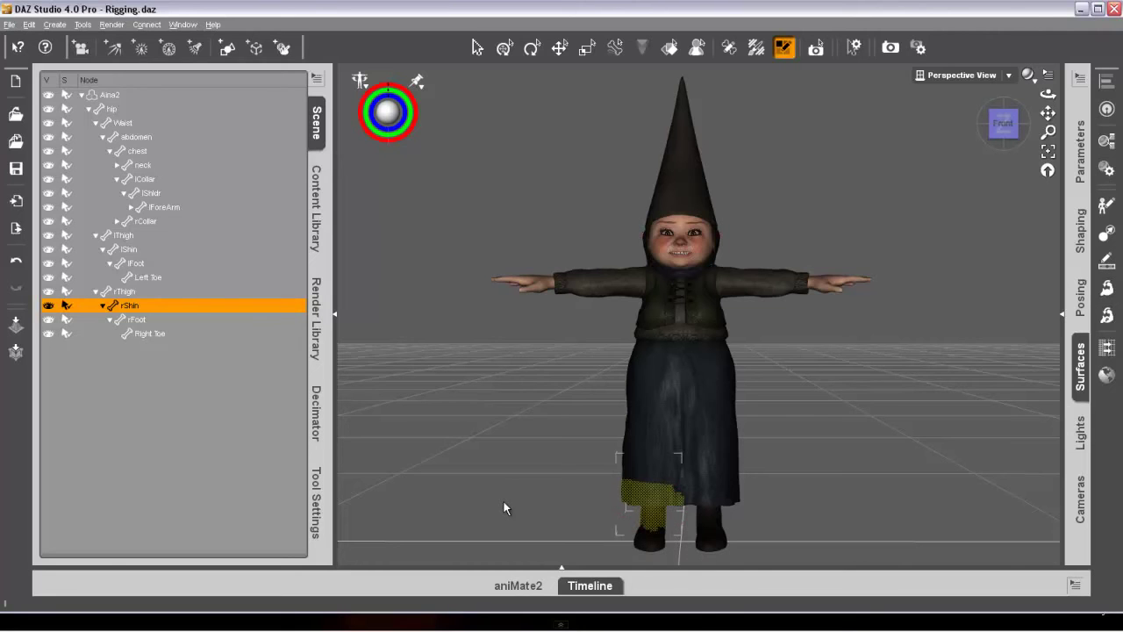
{"action": "left_click", "coordinate": [755, 48]}
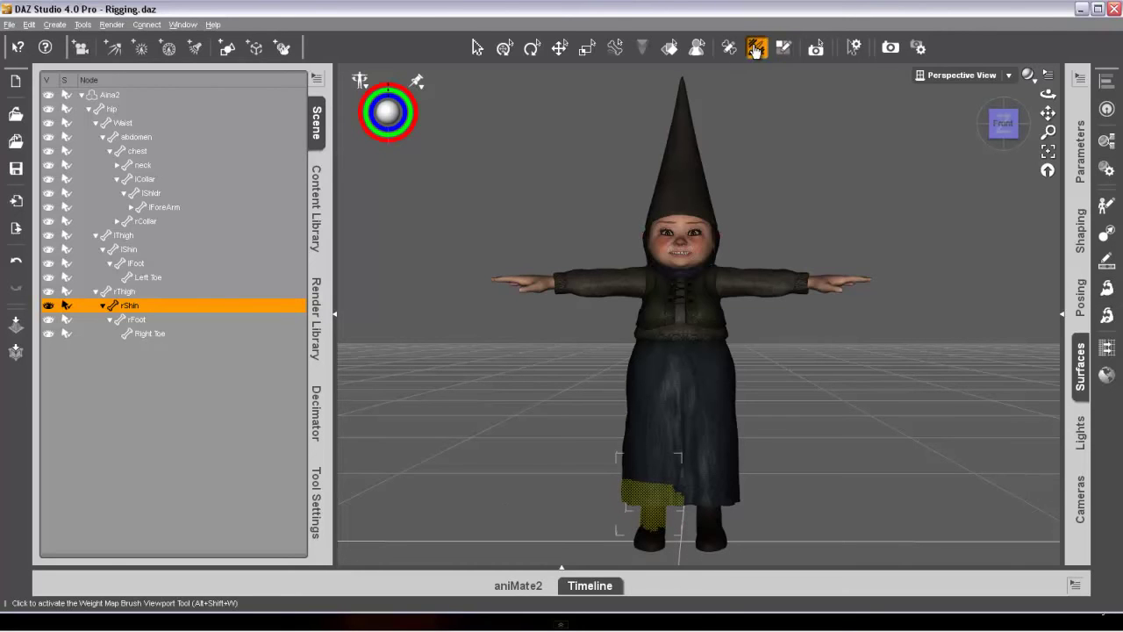
{"action": "right_click", "coordinate": [652, 503]}
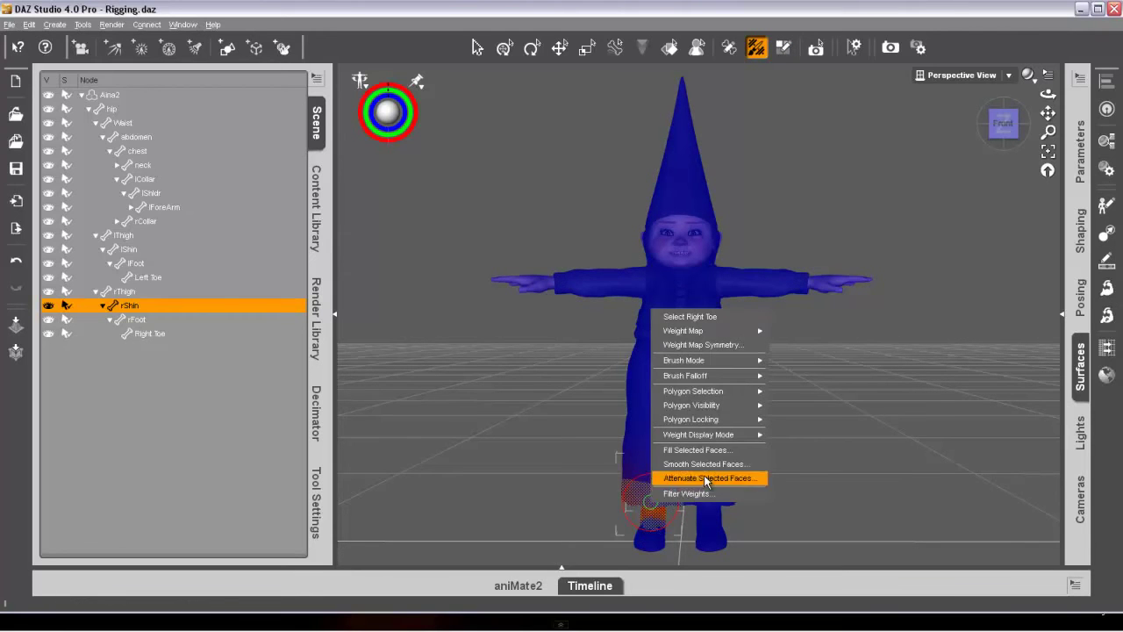
{"action": "left_click", "coordinate": [729, 449]}
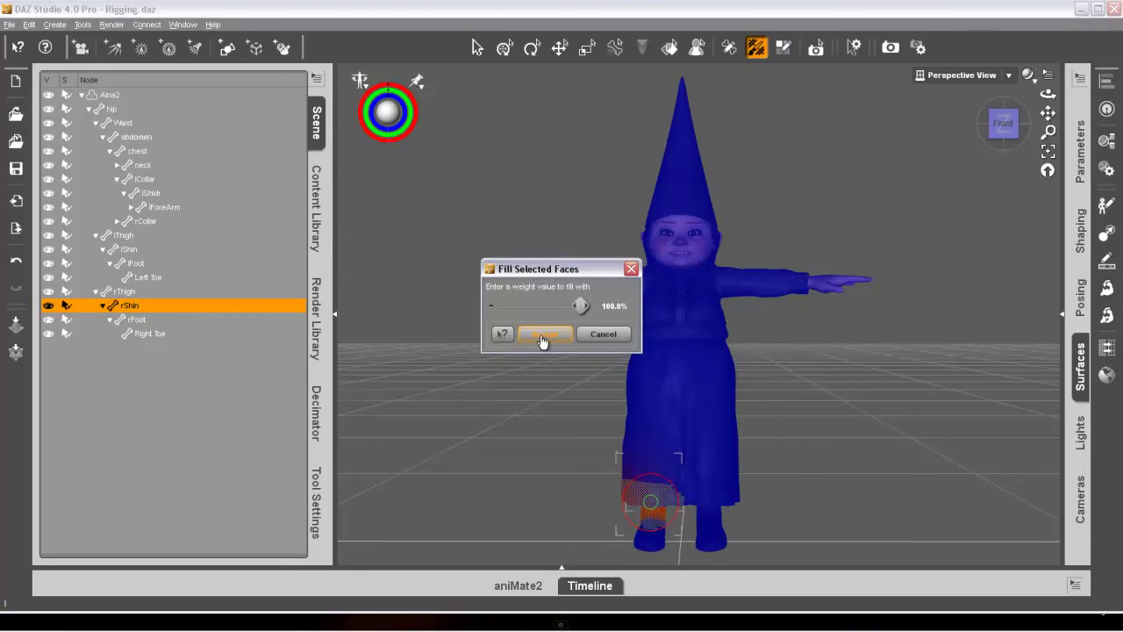
{"action": "left_click", "coordinate": [531, 341]}
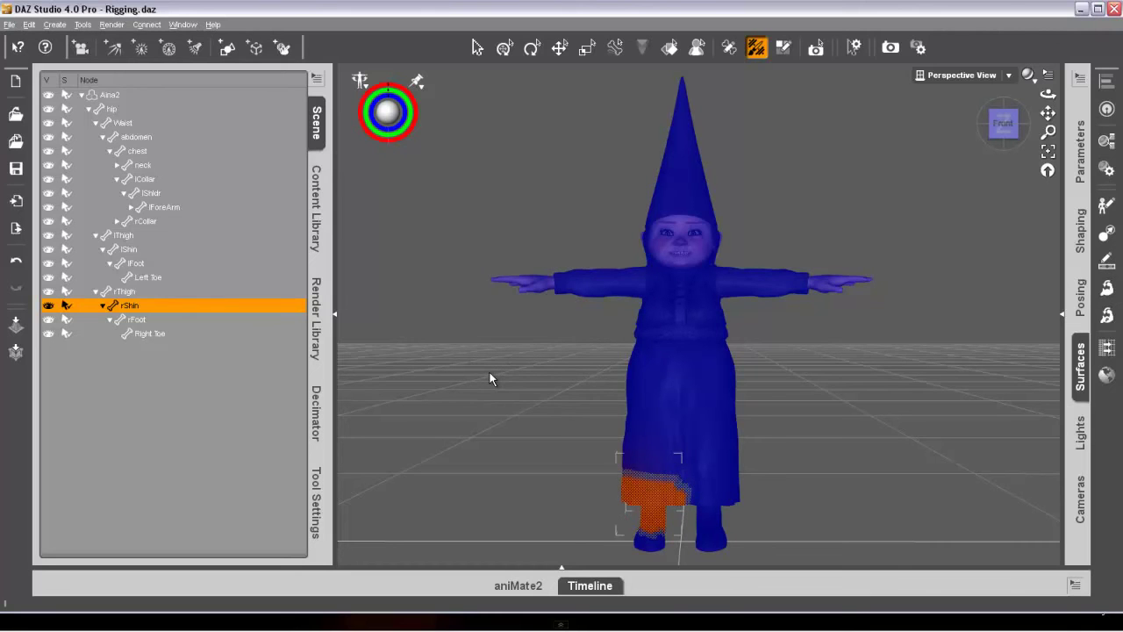
- Smooth the grown right shin selection with a 100% smooth factor and 50 iterations, and clear the polygon selection
{"action": "right_click", "coordinate": [657, 500]}
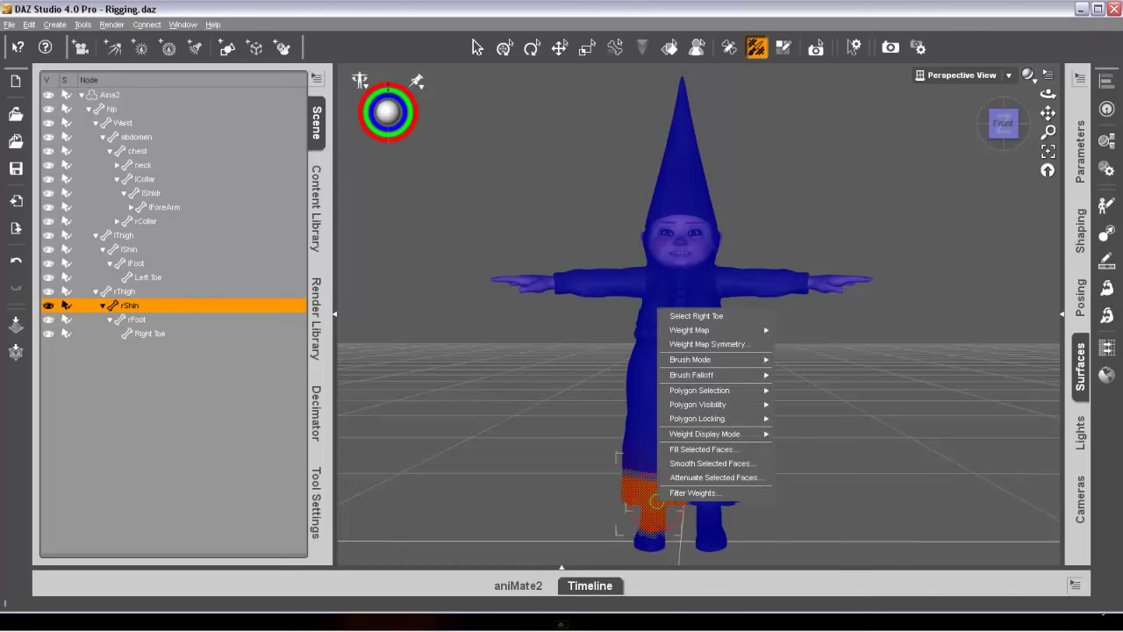
{"action": "left_click", "coordinate": [712, 464]}
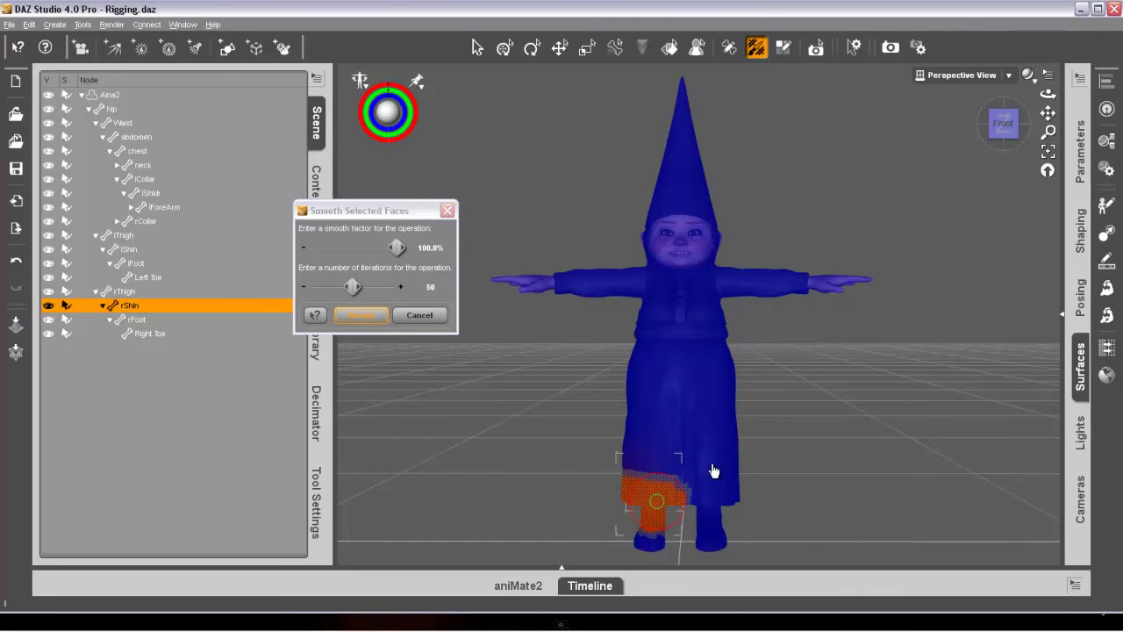
{"action": "key", "text": "Return"}
{"action": "right_click", "coordinate": [712, 463]}
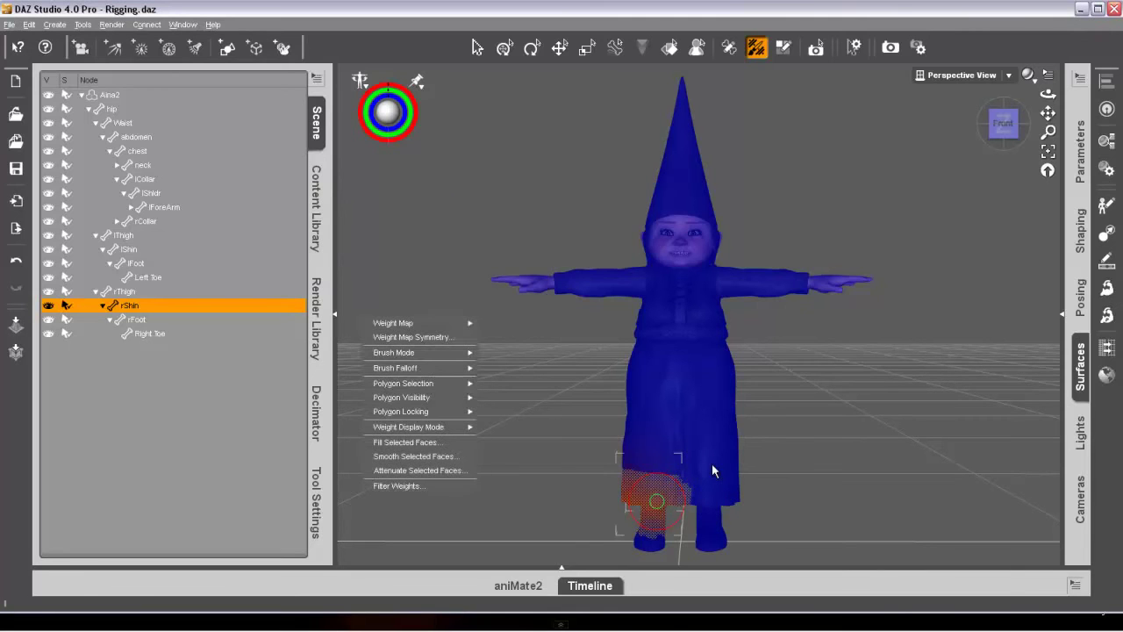
{"action": "mouse_move", "coordinate": [385, 414]}
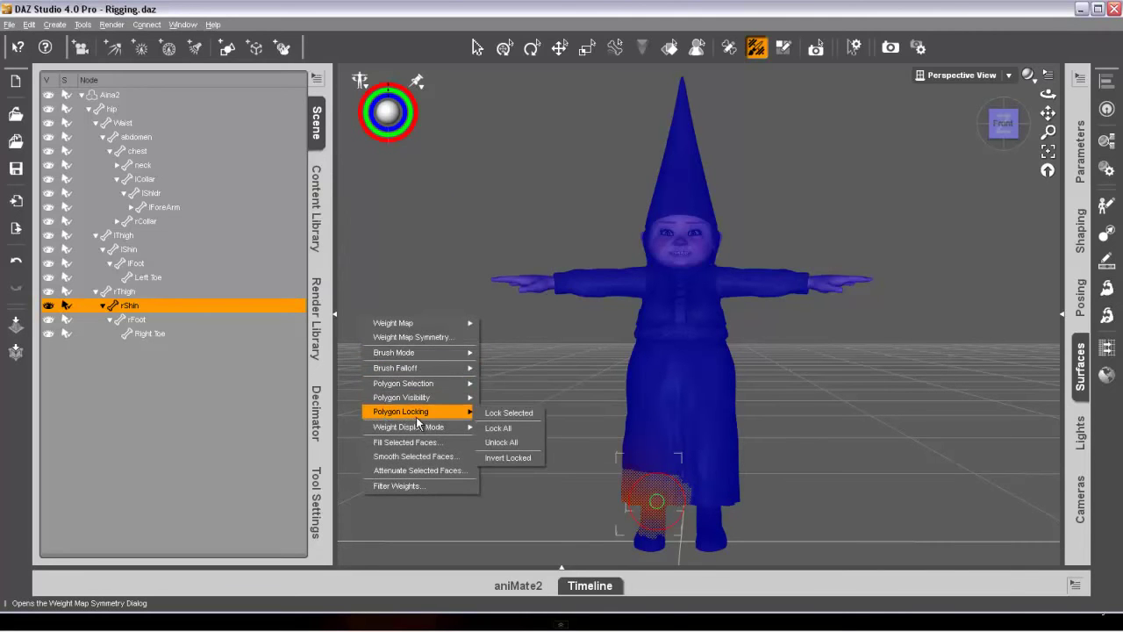
{"action": "mouse_move", "coordinate": [461, 387]}
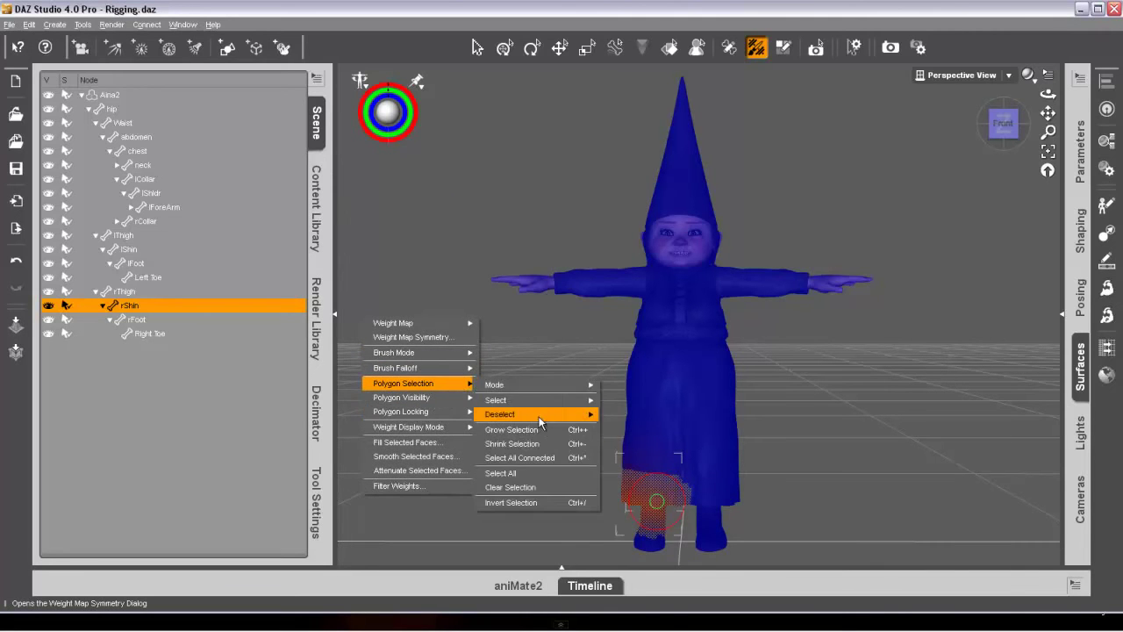
{"action": "left_click", "coordinate": [518, 485]}
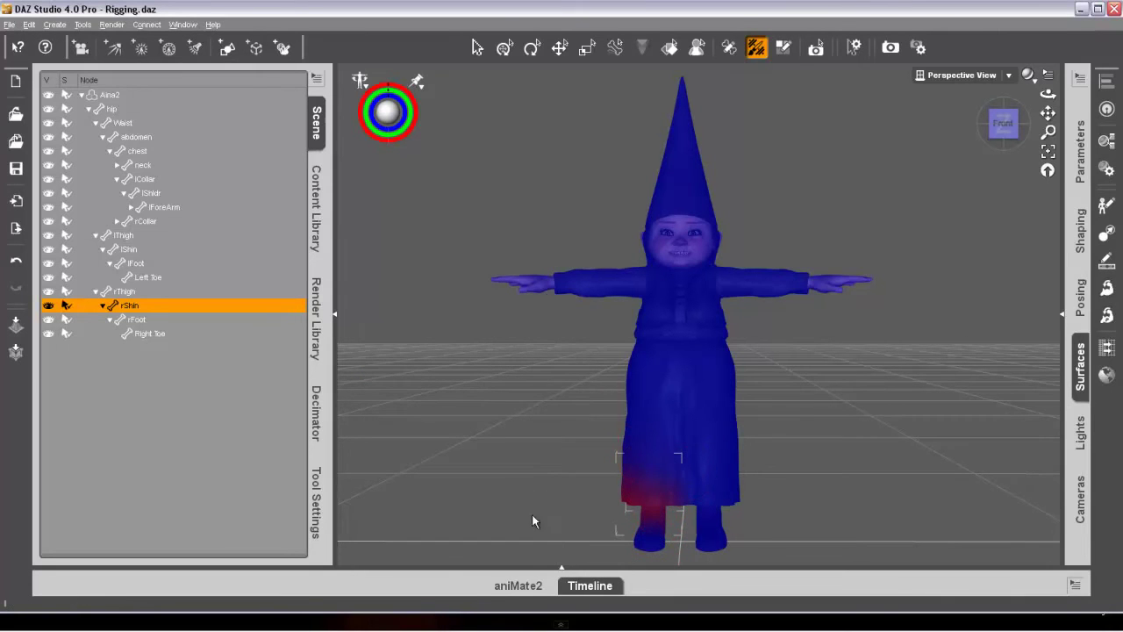
- Scrub through the walk animation on the timeline in normal shading to check how the skirt and legs deform
{"action": "left_click", "coordinate": [580, 588]}
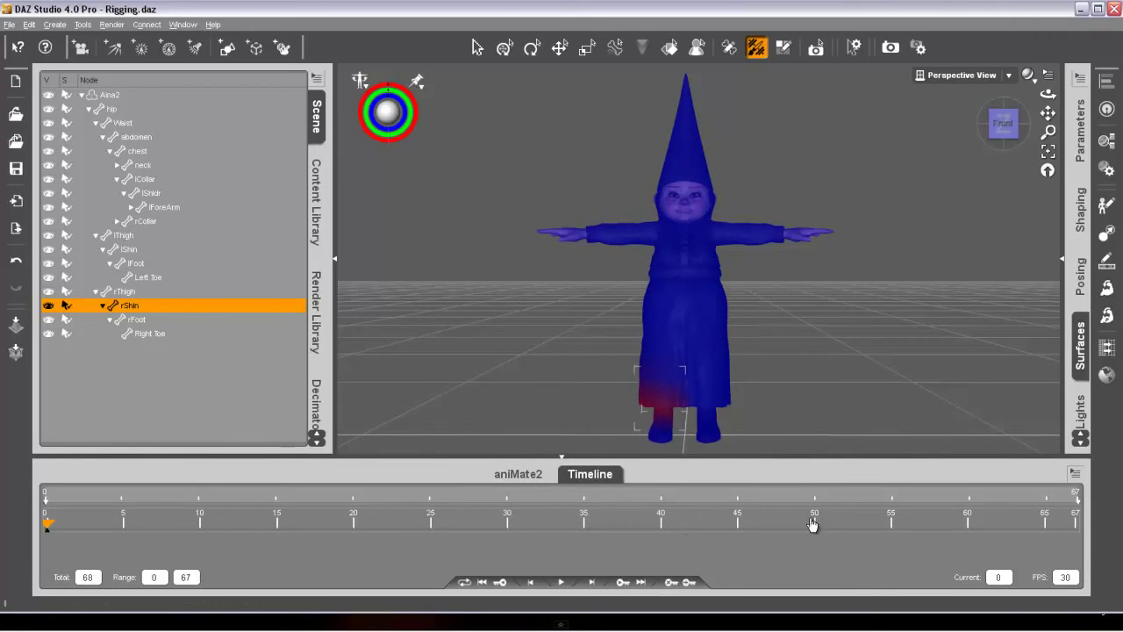
{"action": "left_click", "coordinate": [890, 524]}
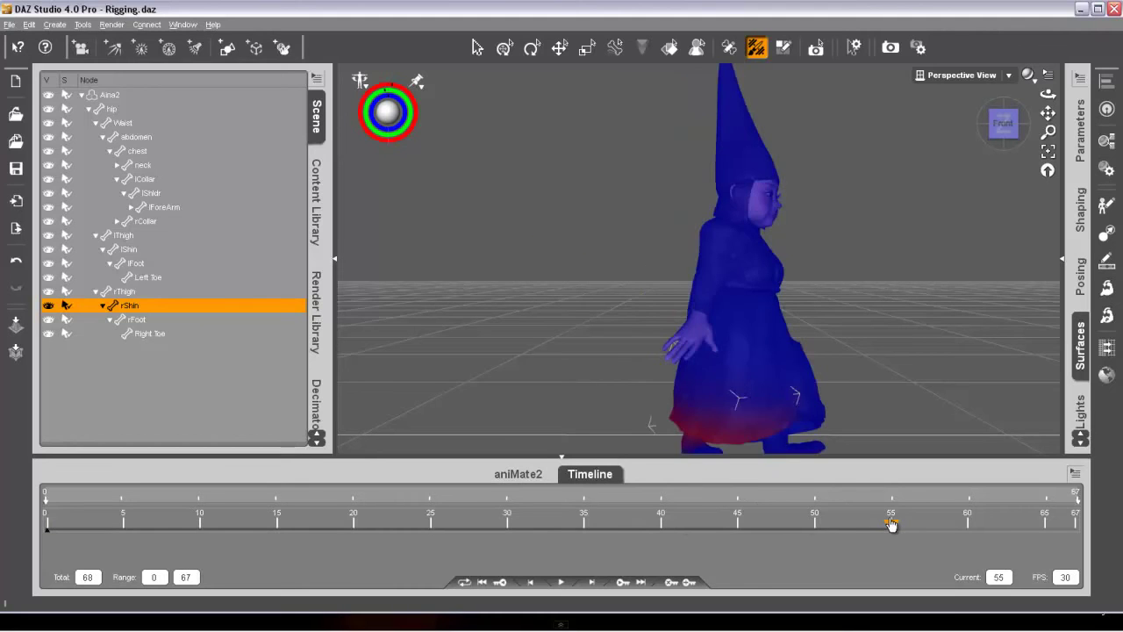
{"action": "left_click_drag", "start_coordinate": [890, 524], "coordinate": [660, 517]}
{"action": "left_click", "coordinate": [477, 47]}
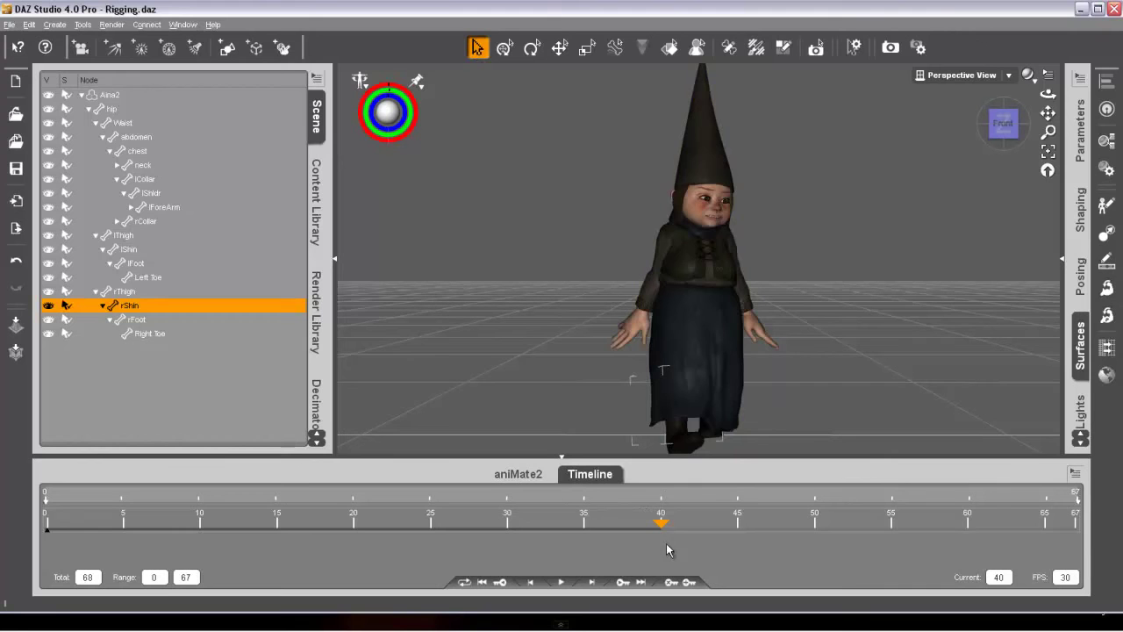
{"action": "left_click", "coordinate": [717, 530]}
{"action": "left_click_drag", "start_coordinate": [772, 531], "coordinate": [1103, 538]}
{"action": "left_click_drag", "start_coordinate": [925, 526], "coordinate": [100, 518]}
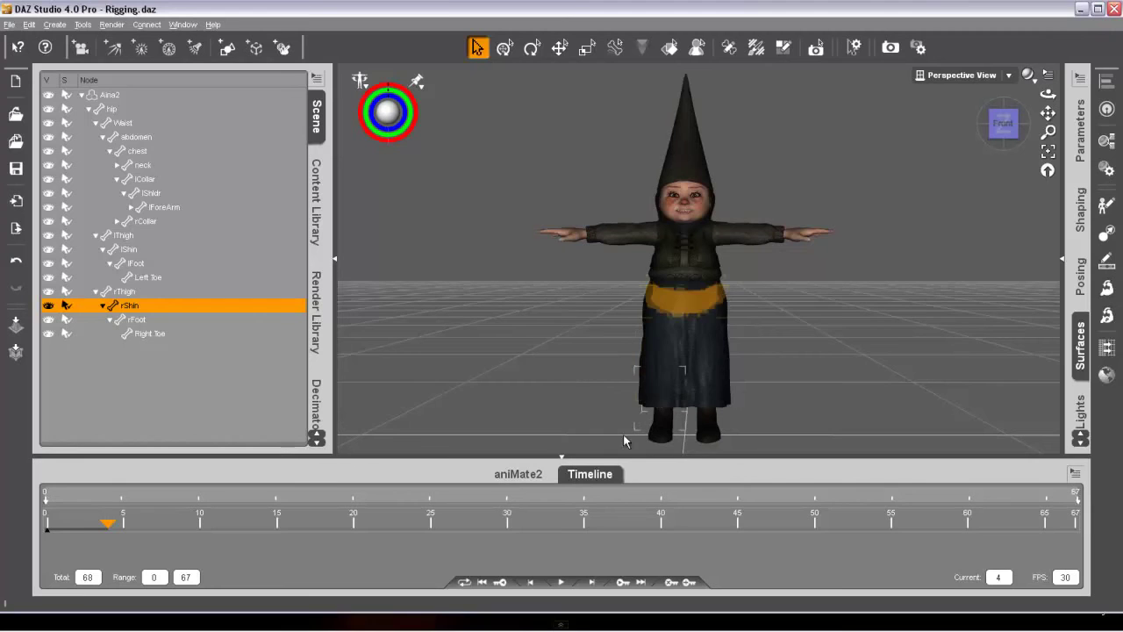
{"action": "left_click", "coordinate": [587, 475]}
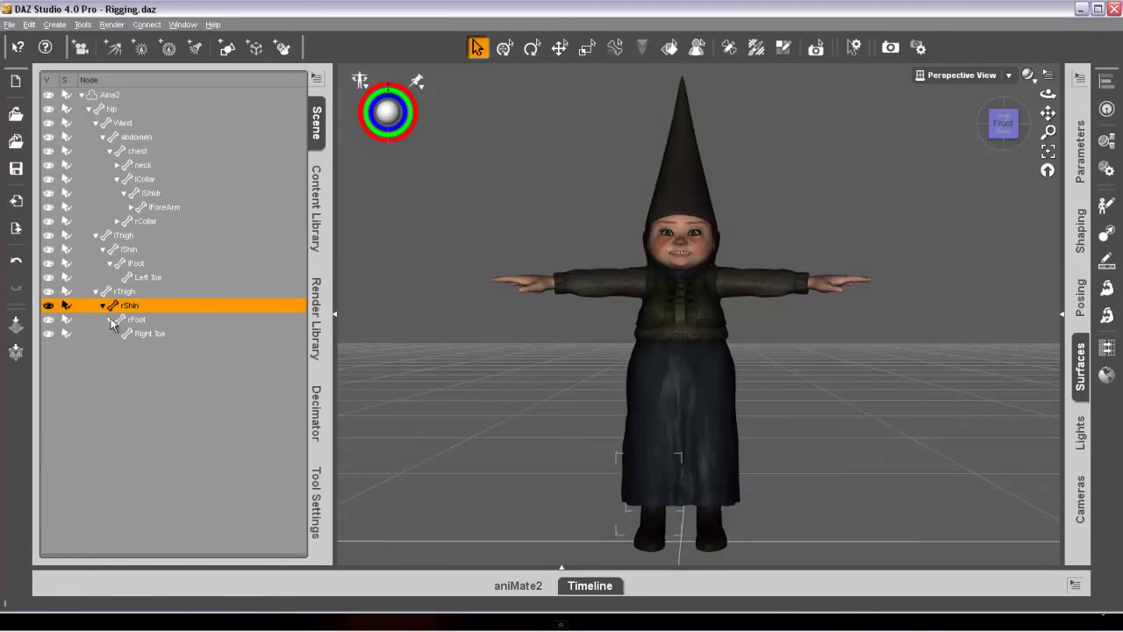
- For the rFoot bone, lasso the foot faces on the figure's right side and fill them with a weight of 100%
{"action": "left_click", "coordinate": [138, 320]}
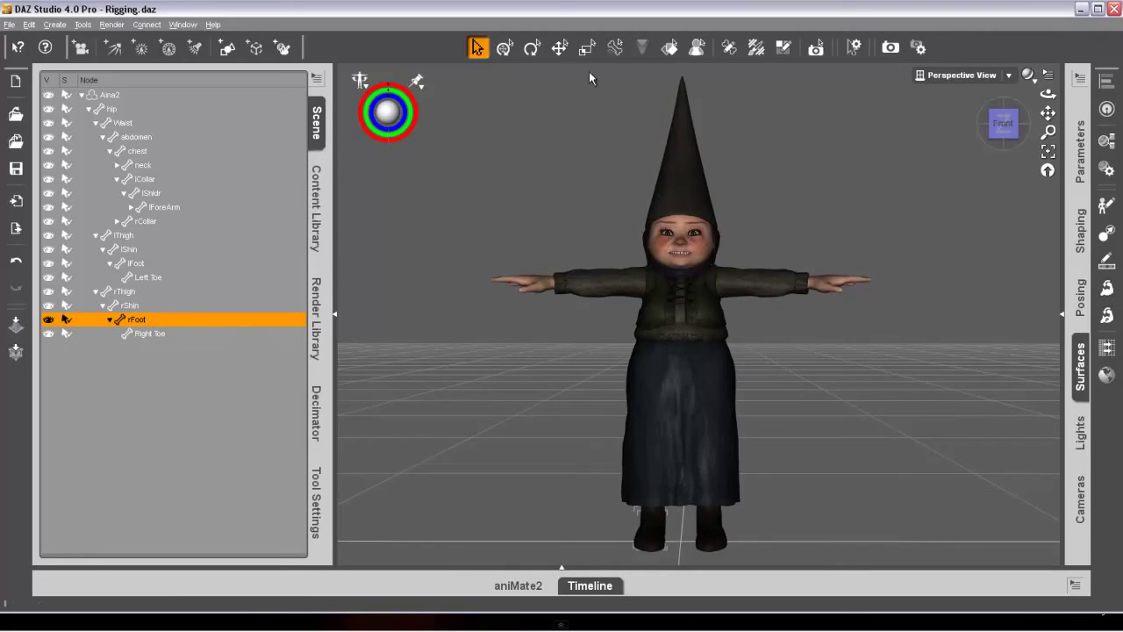
{"action": "left_click", "coordinate": [757, 47]}
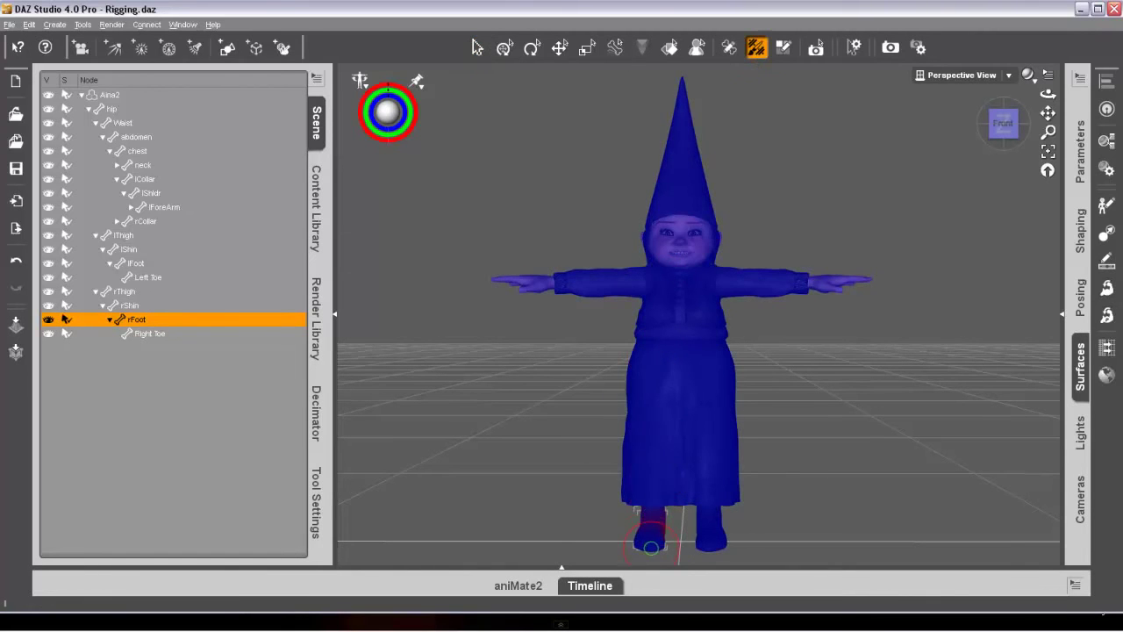
{"action": "left_click", "coordinate": [785, 48]}
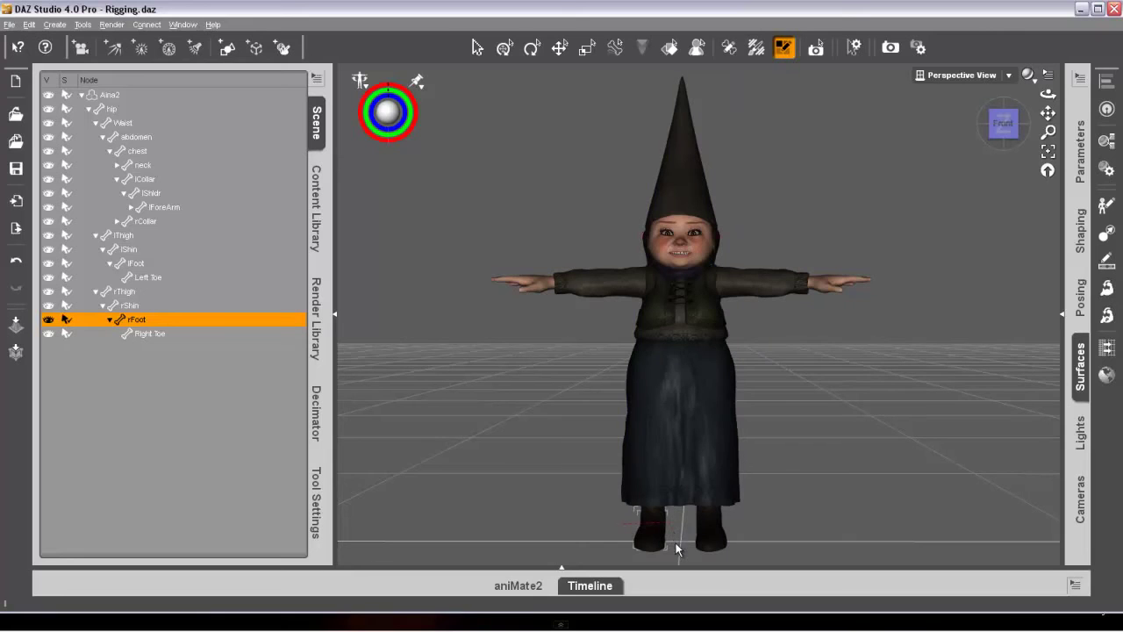
{"action": "left_click", "coordinate": [624, 522]}
{"action": "left_click", "coordinate": [756, 47]}
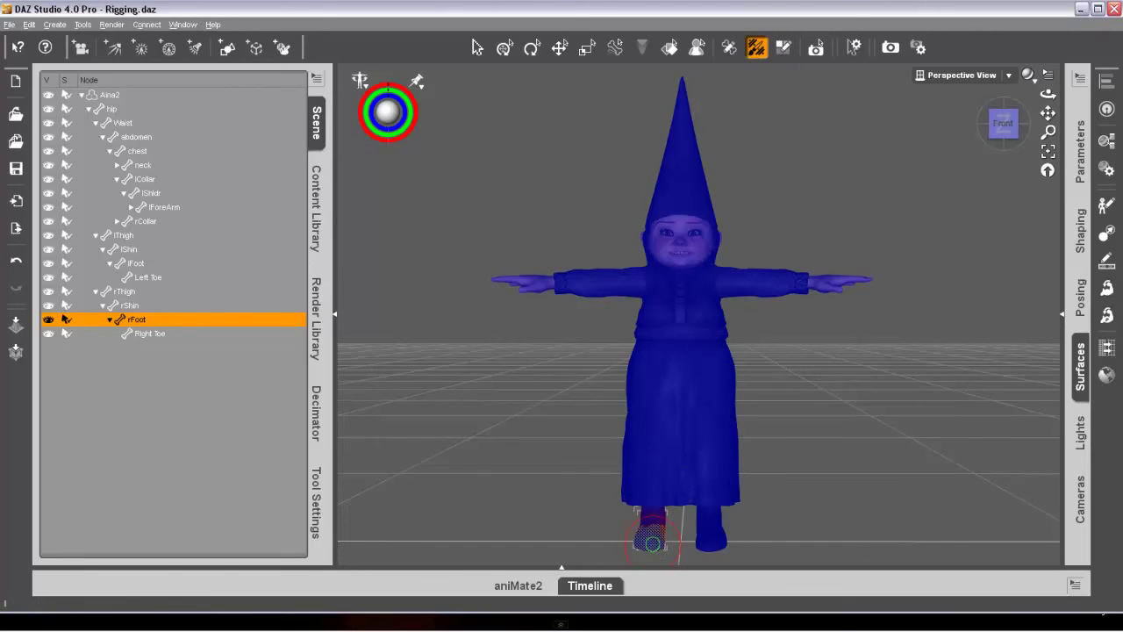
{"action": "right_click", "coordinate": [650, 536]}
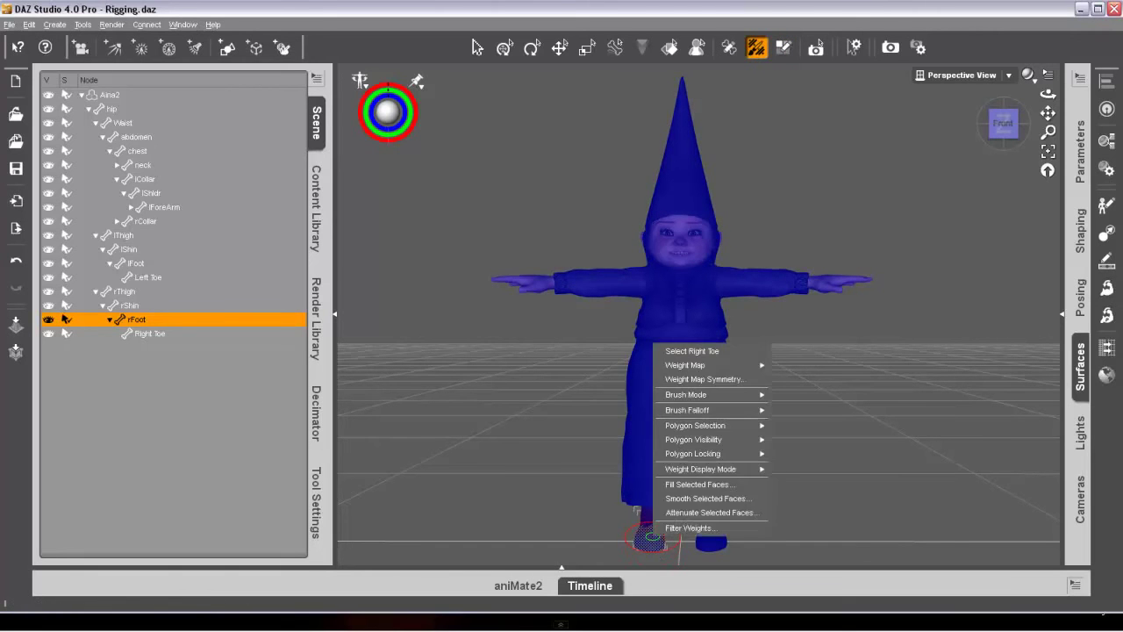
{"action": "left_click", "coordinate": [701, 485]}
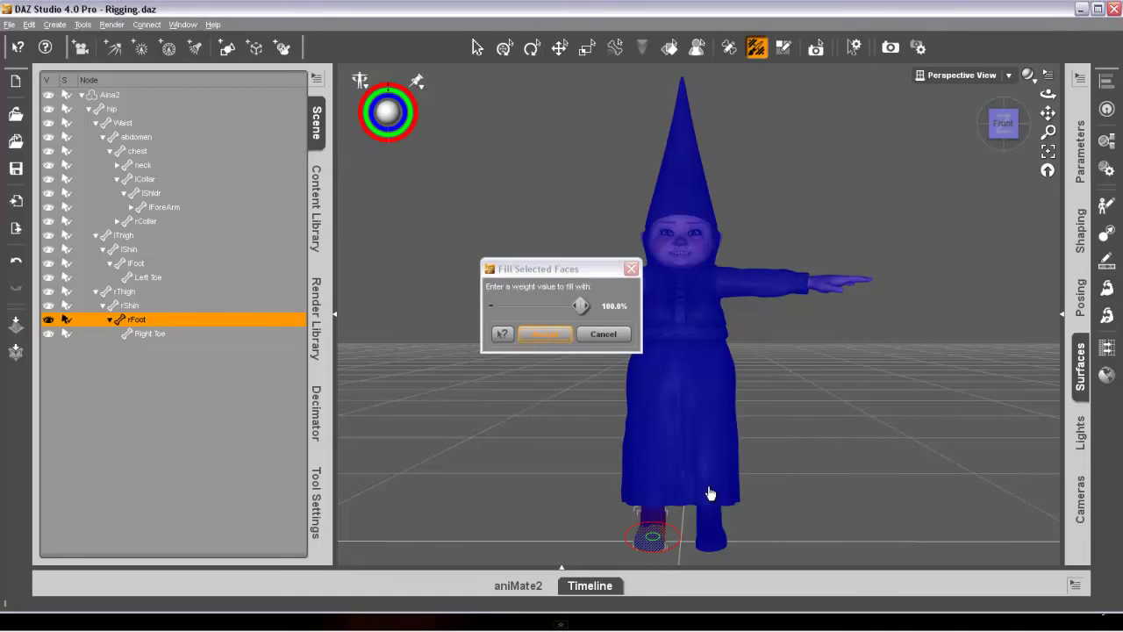
{"action": "key", "text": "Return"}
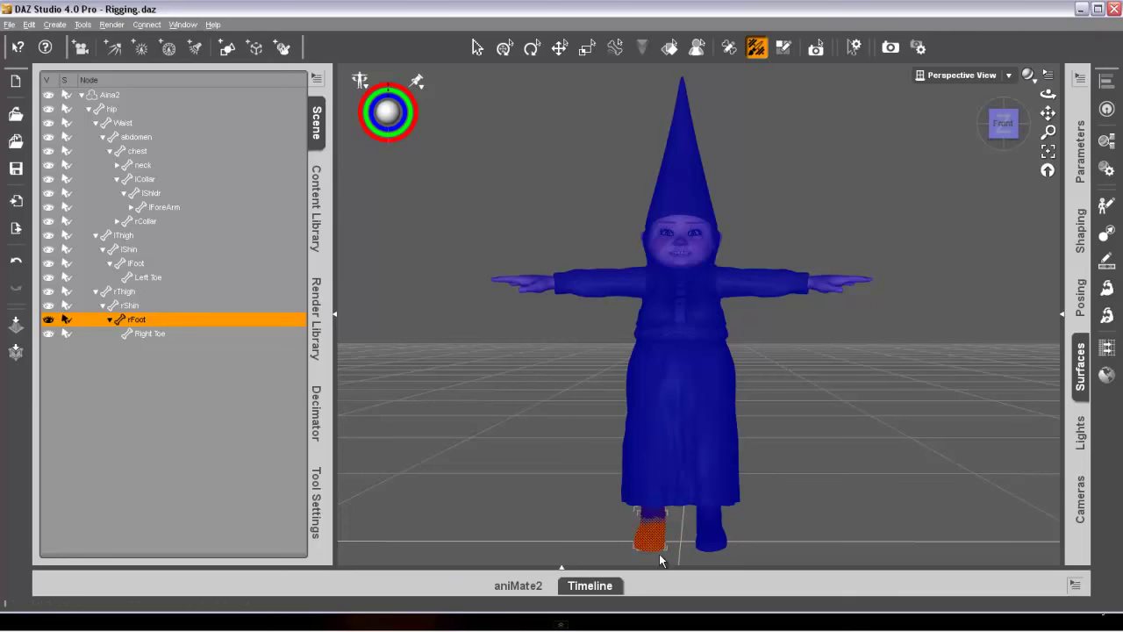
- Smooth the weights across the selected right foot faces and clear the polygon selection
{"action": "right_click", "coordinate": [659, 536]}
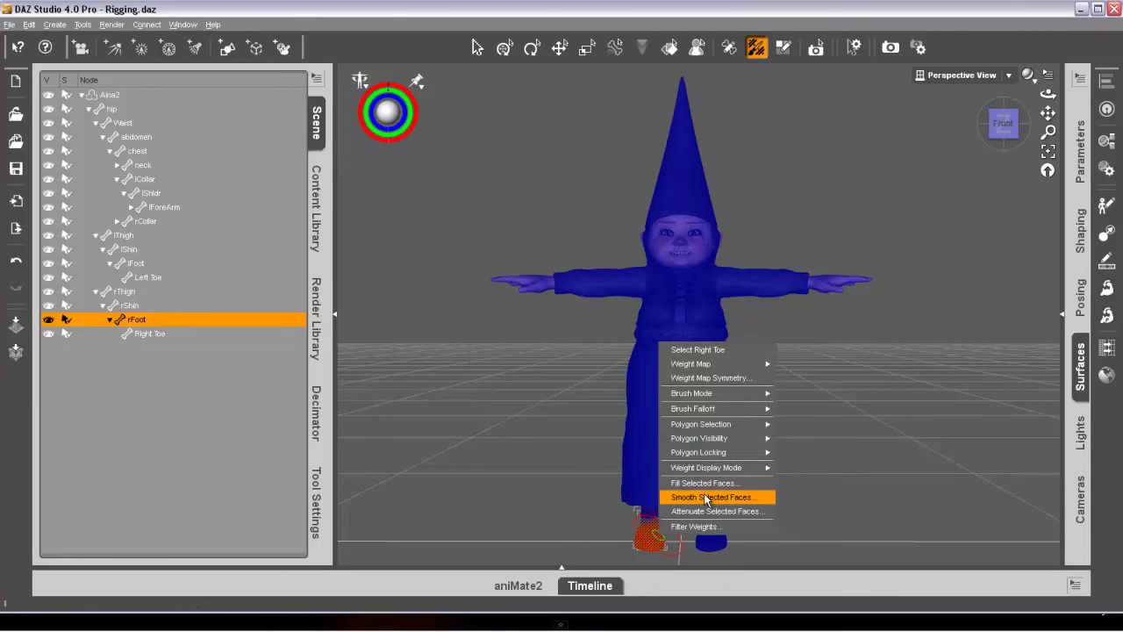
{"action": "left_click", "coordinate": [685, 497]}
{"action": "left_click", "coordinate": [354, 321]}
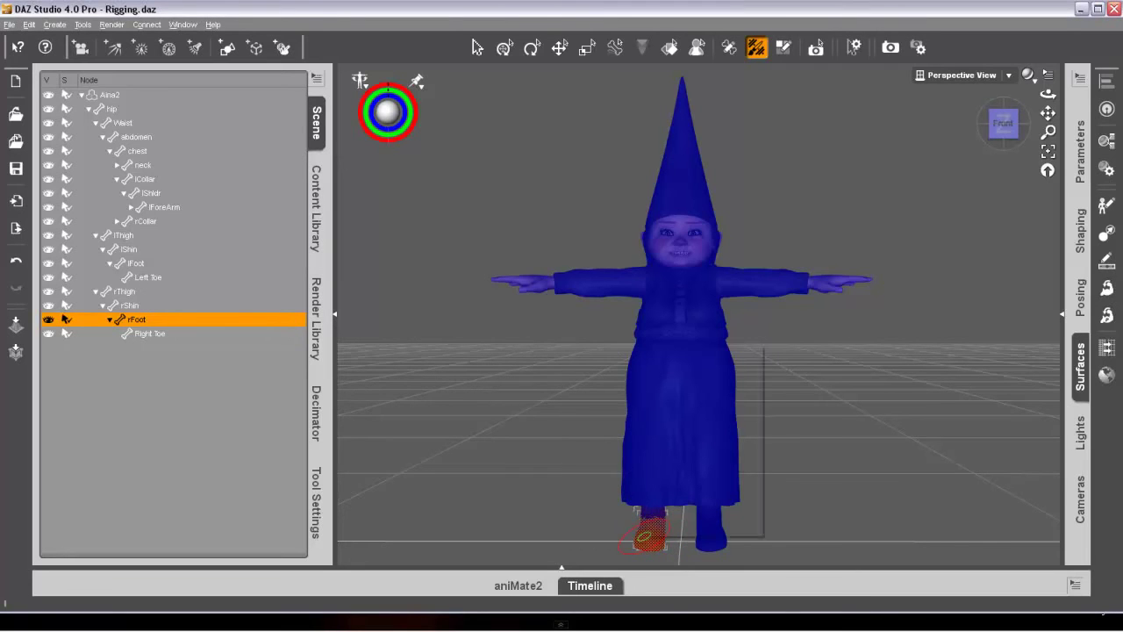
{"action": "right_click", "coordinate": [647, 537]}
{"action": "mouse_move", "coordinate": [699, 430]}
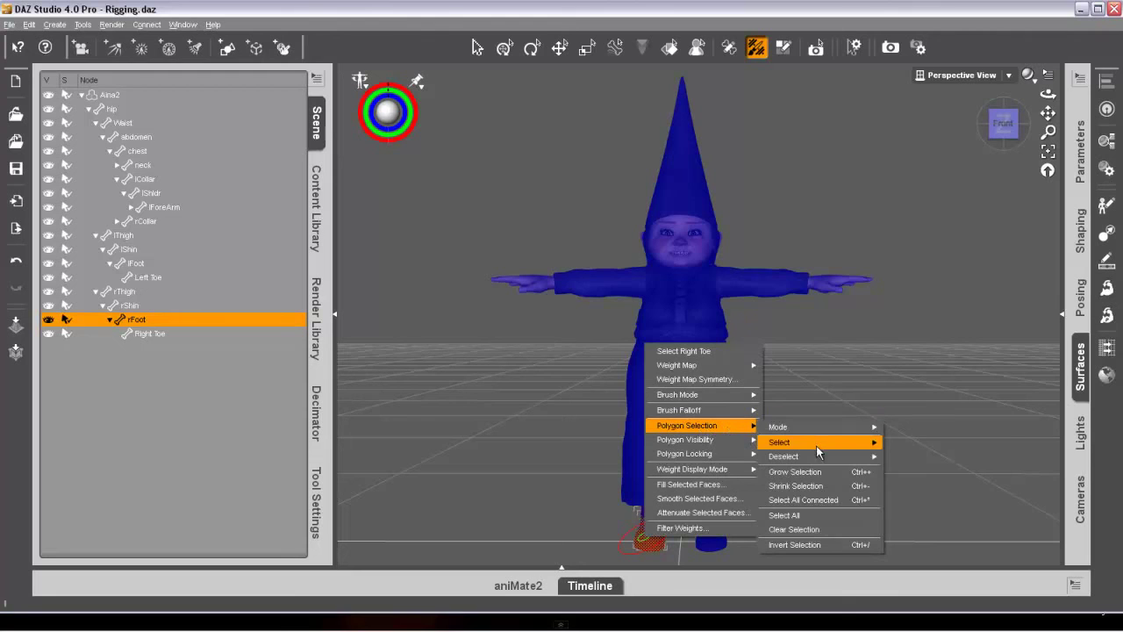
{"action": "left_click", "coordinate": [813, 530]}
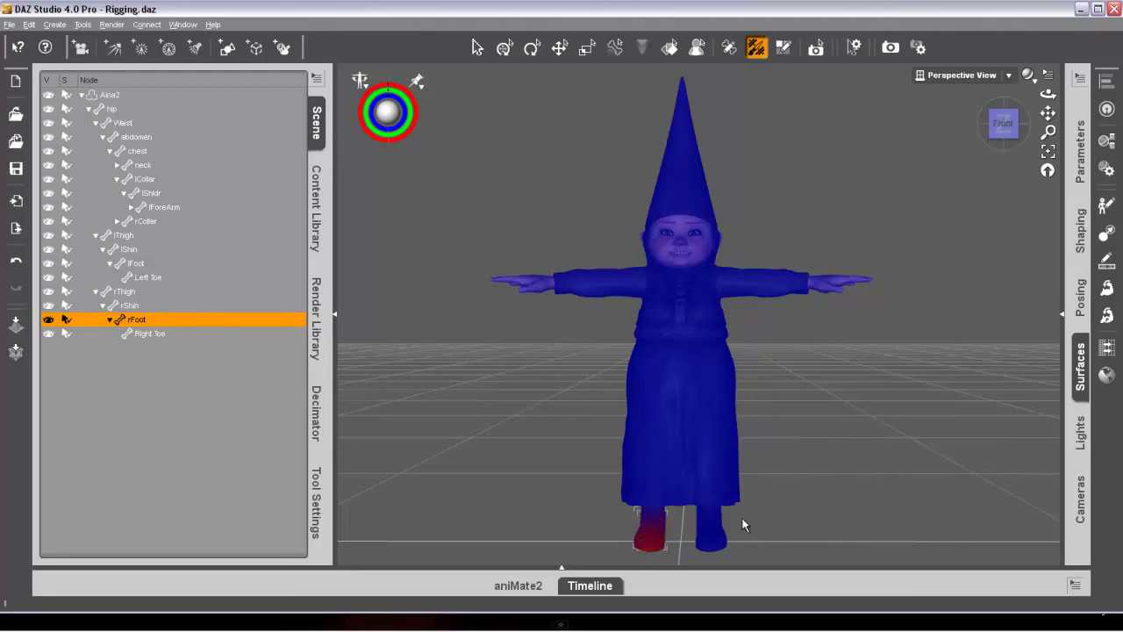
- Inspect the lFoot bone's weight map and scrub through the animation timeline in normal shading to check the leg deformation
{"action": "left_click", "coordinate": [137, 264]}
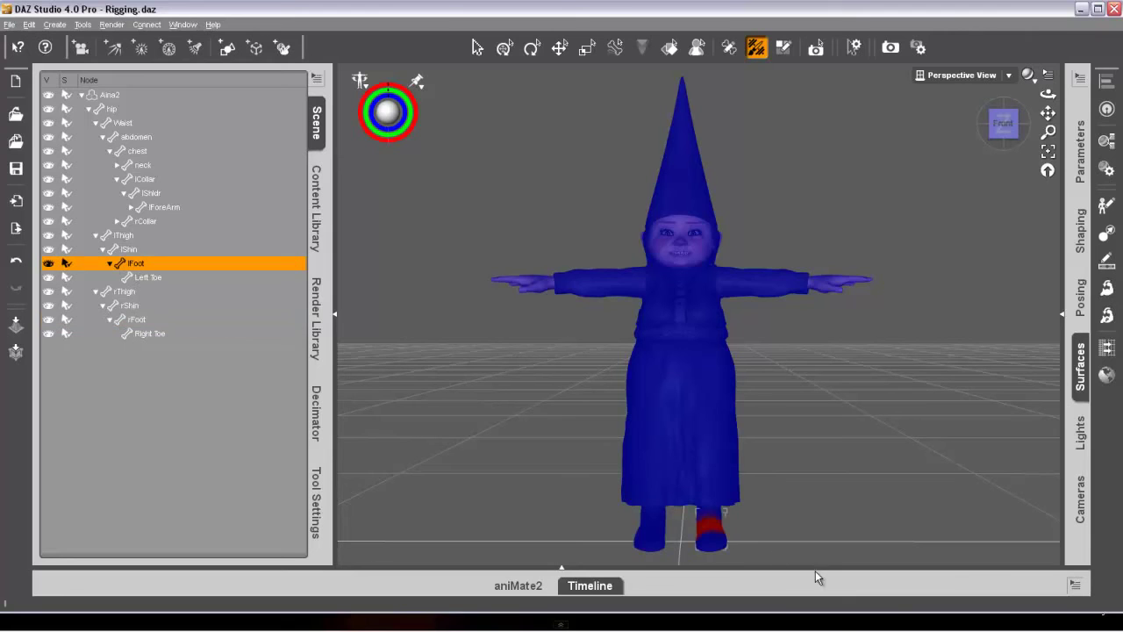
{"action": "left_click", "coordinate": [783, 46]}
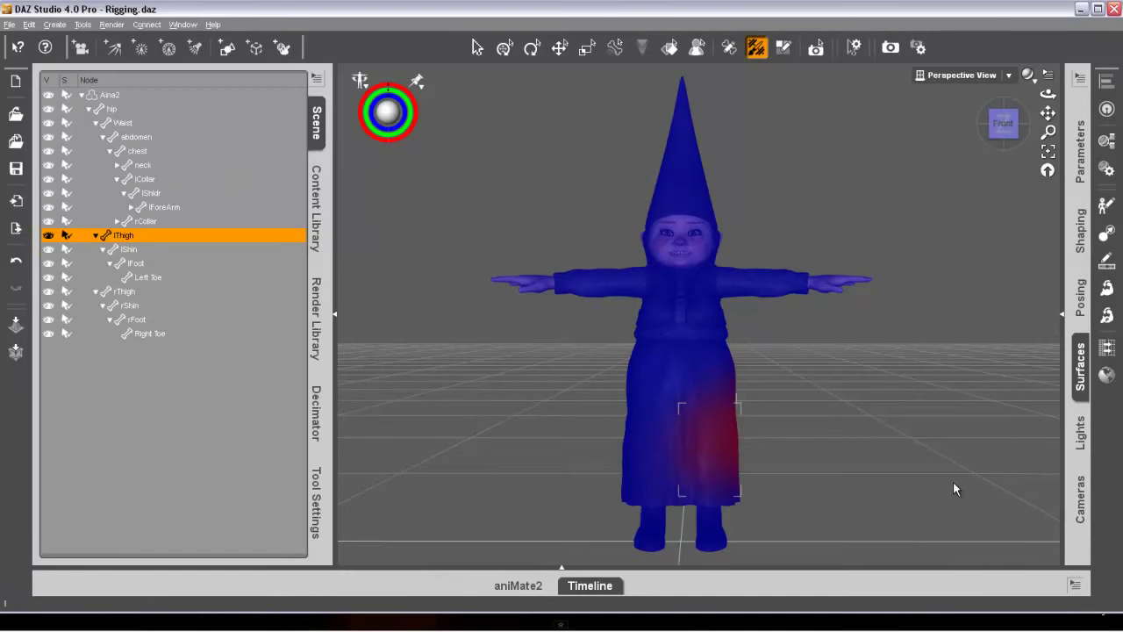
{"action": "left_click", "coordinate": [594, 587]}
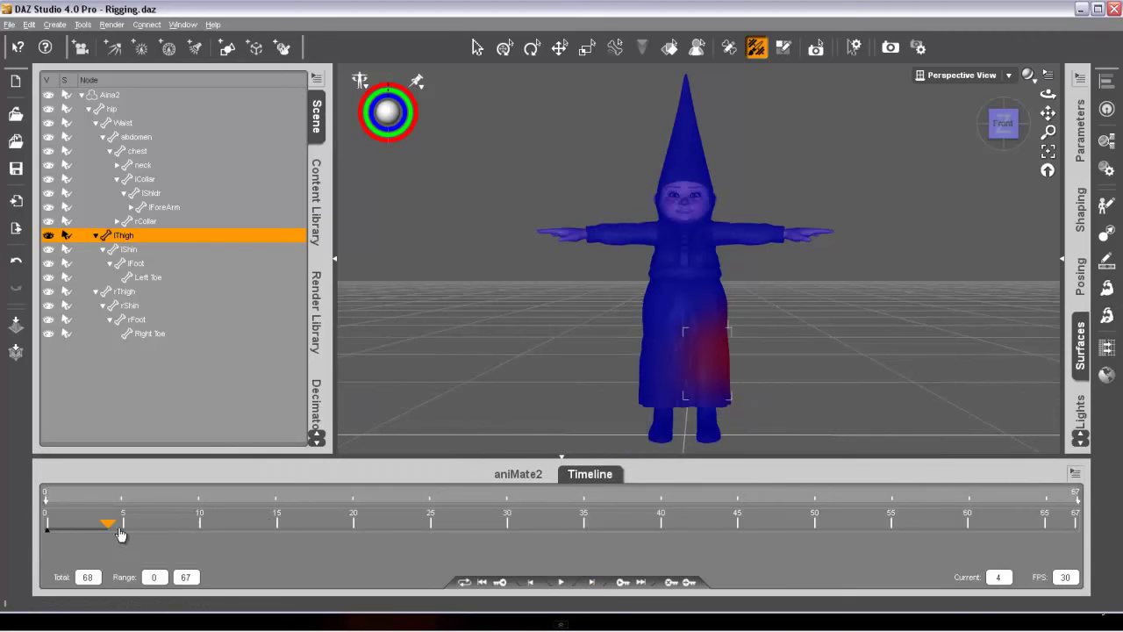
{"action": "left_click_drag", "start_coordinate": [106, 529], "coordinate": [339, 546]}
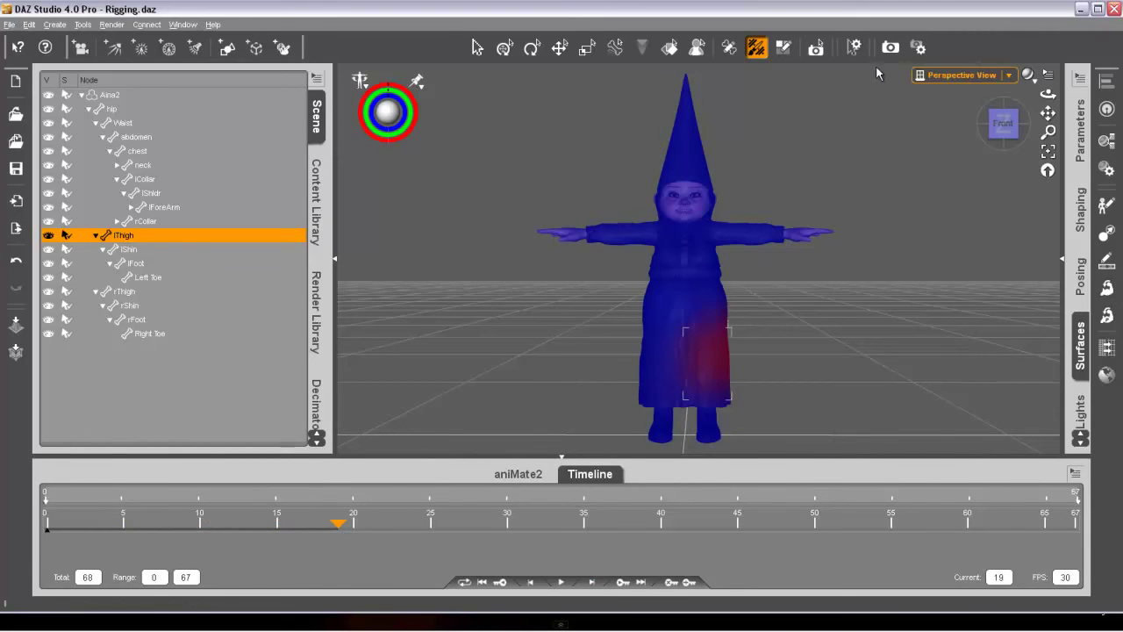
{"action": "left_click", "coordinate": [475, 48]}
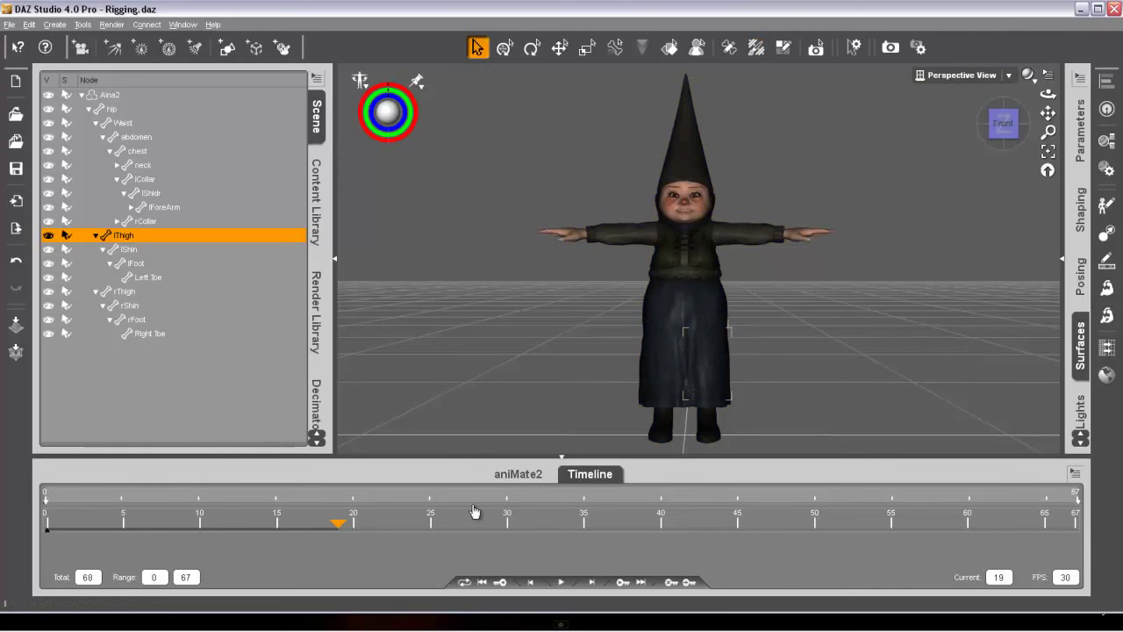
{"action": "left_click_drag", "start_coordinate": [342, 530], "coordinate": [10, 515]}
{"action": "left_click_drag", "start_coordinate": [174, 512], "coordinate": [30, 451]}
{"action": "left_click", "coordinate": [587, 474]}
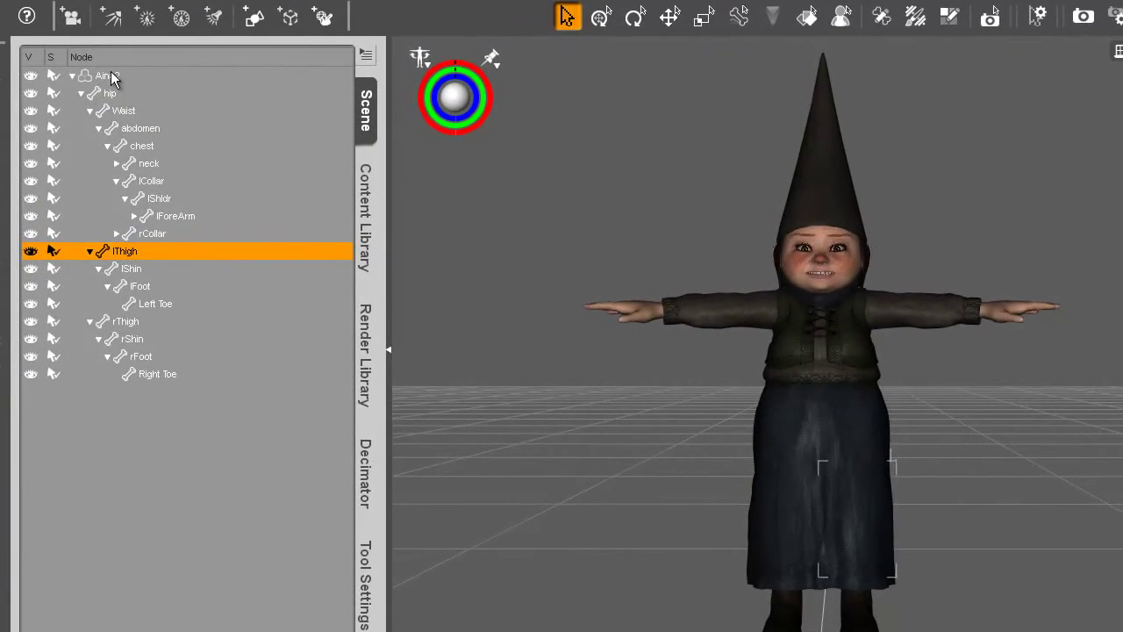
- Select the whole Aina2 figure, collapse its bone hierarchy, and start a file export in Autodesk FBX format
{"action": "left_click", "coordinate": [114, 93]}
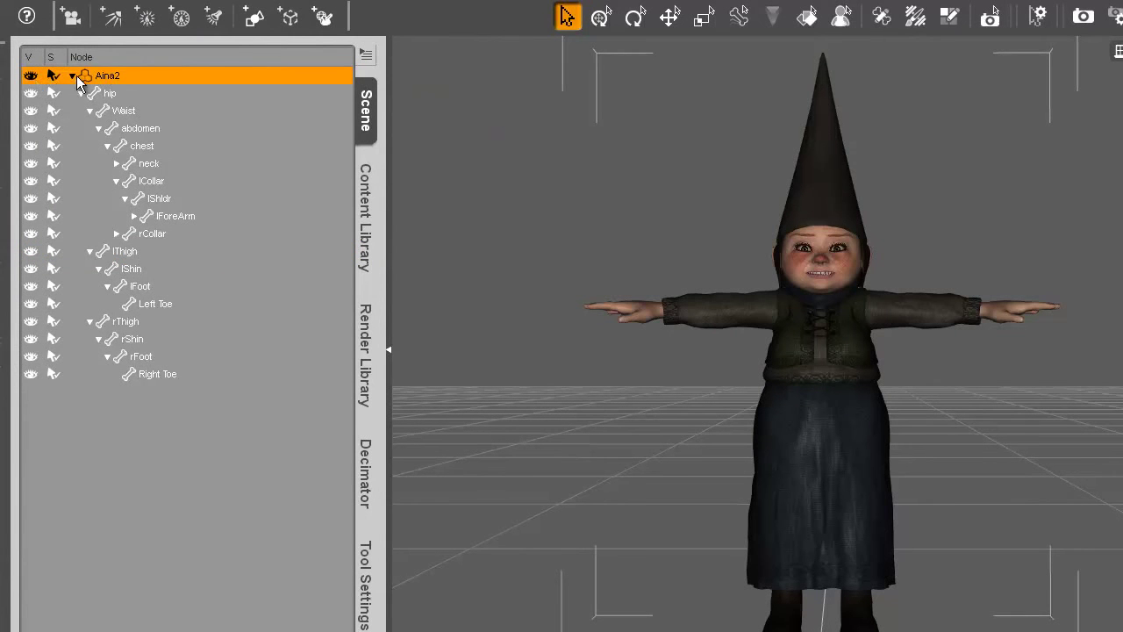
{"action": "left_click", "coordinate": [73, 76]}
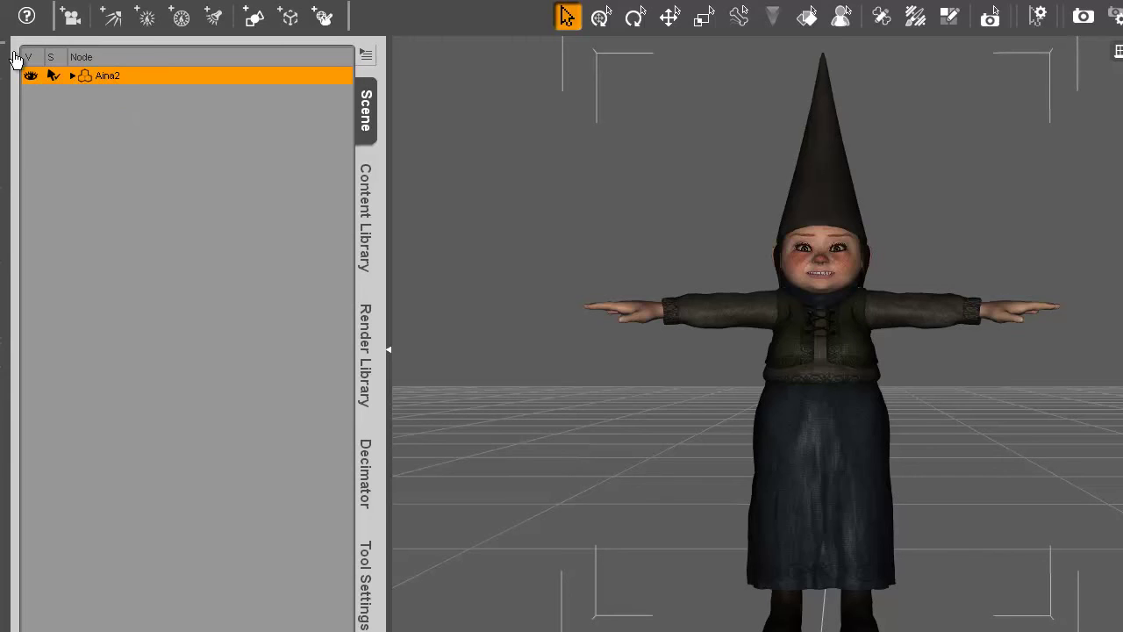
{"action": "key", "text": "alt+f"}
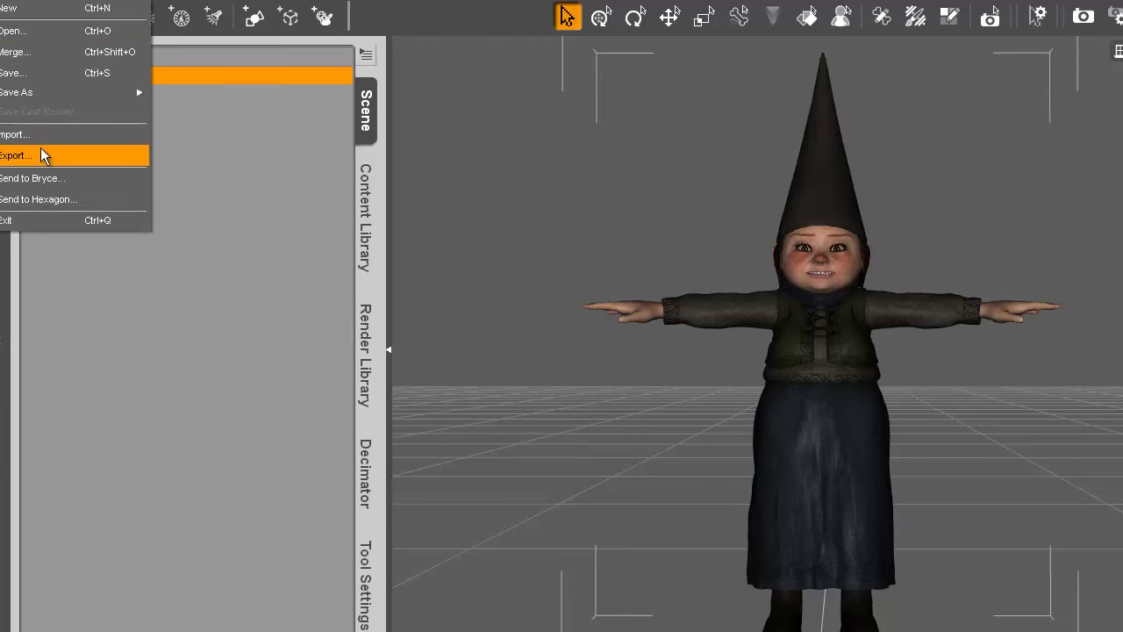
{"action": "left_click", "coordinate": [35, 160]}
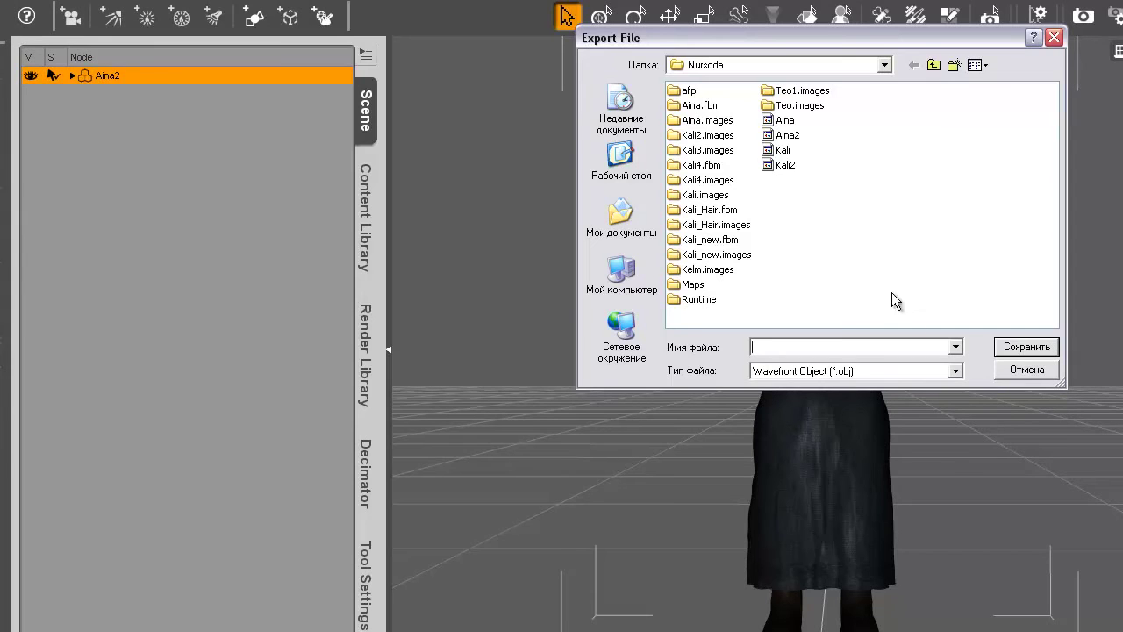
{"action": "left_click", "coordinate": [955, 372]}
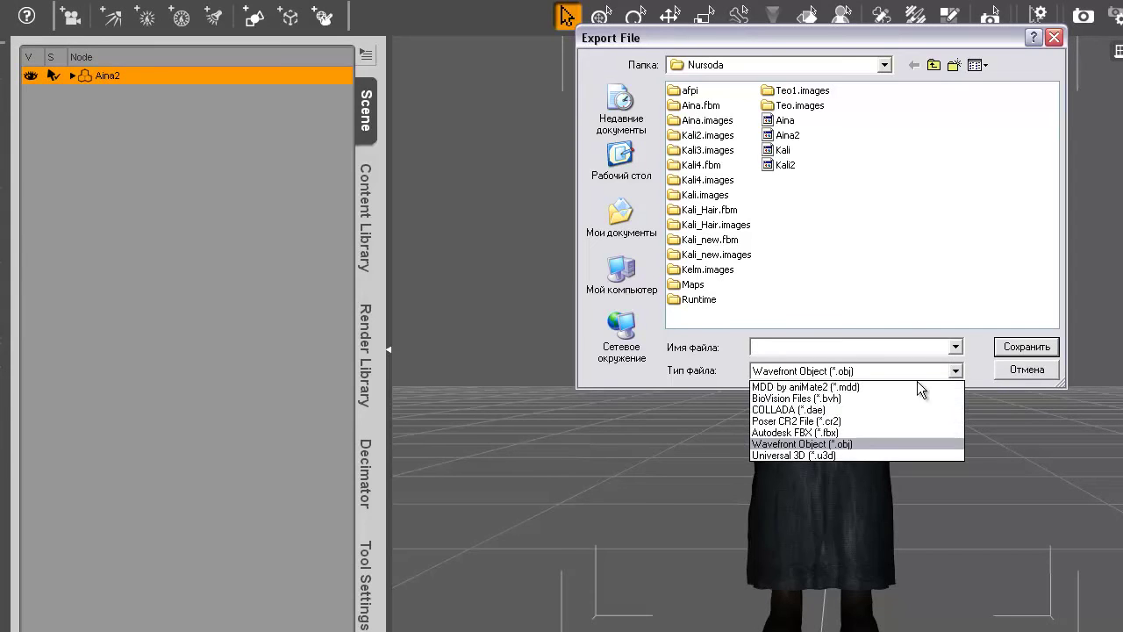
{"action": "left_click", "coordinate": [838, 433]}
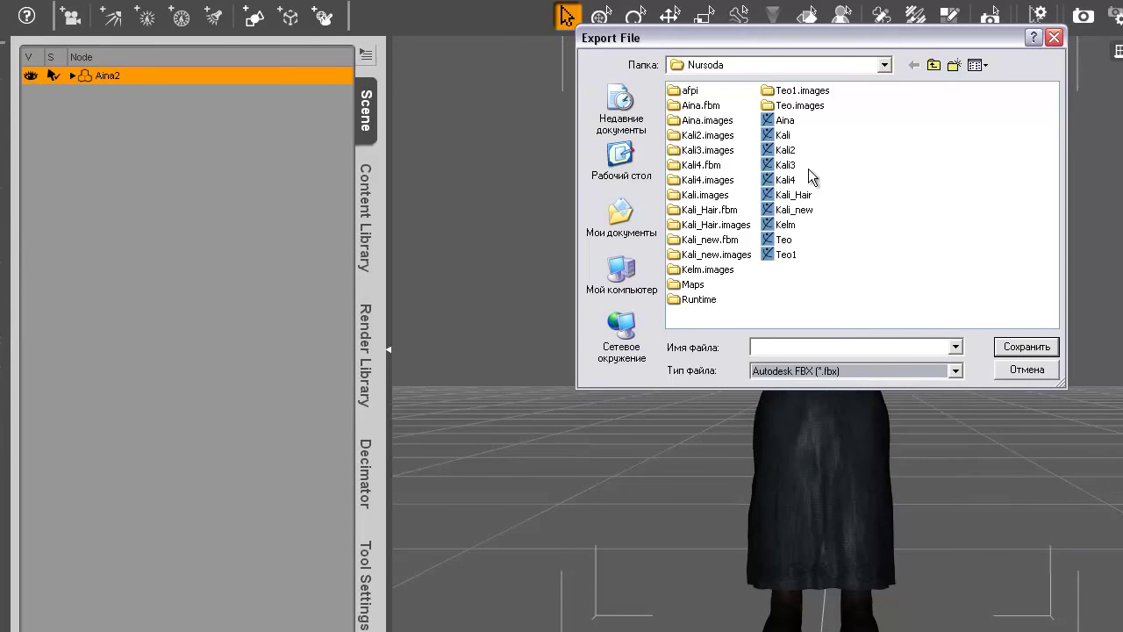
- Name the export file Aina2 in the Nursoda folder and export it as FBX 2012 -- Binary with figures, animations, morphs and embedded textures
{"action": "left_click", "coordinate": [784, 123]}
{"action": "double_click", "coordinate": [788, 349]}
{"action": "left_click", "coordinate": [787, 348]}
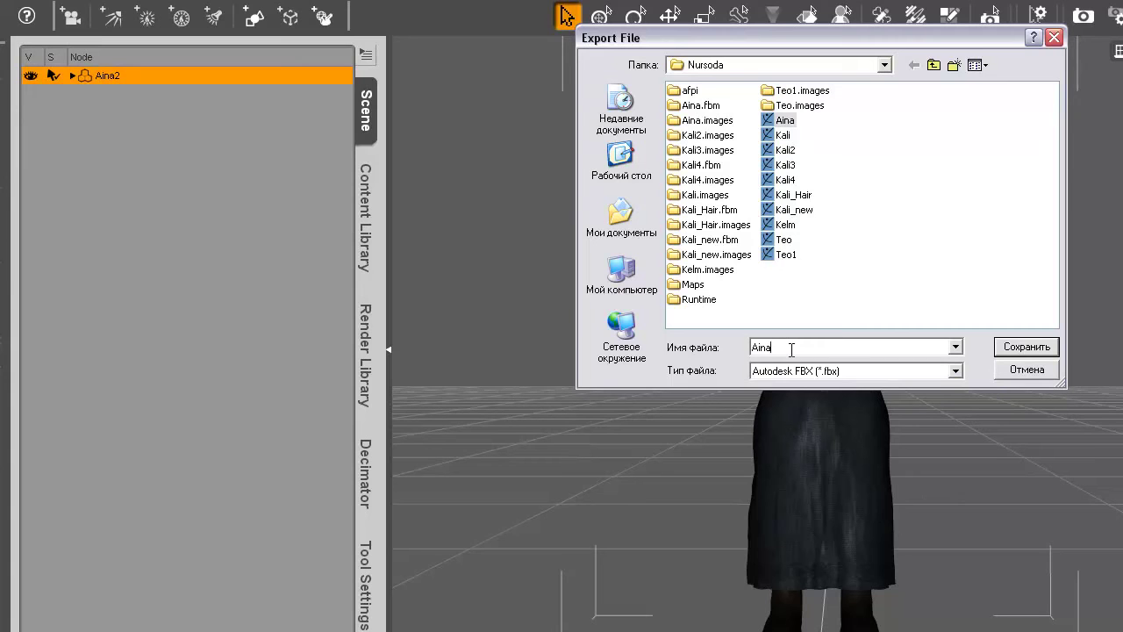
{"action": "type", "text": "2"}
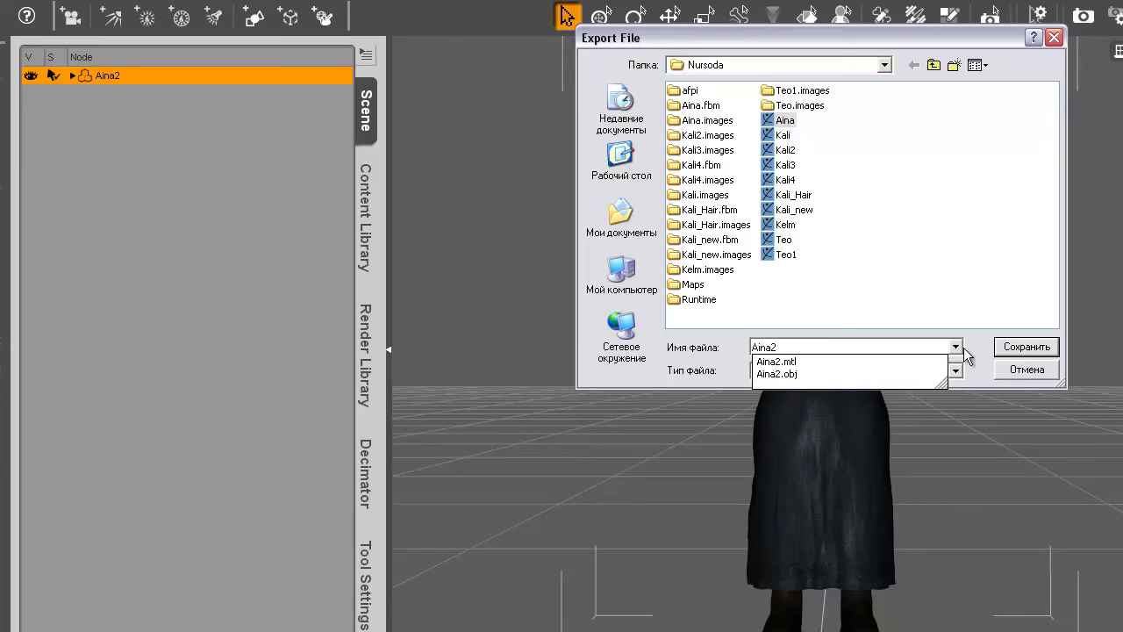
{"action": "left_click", "coordinate": [1042, 350]}
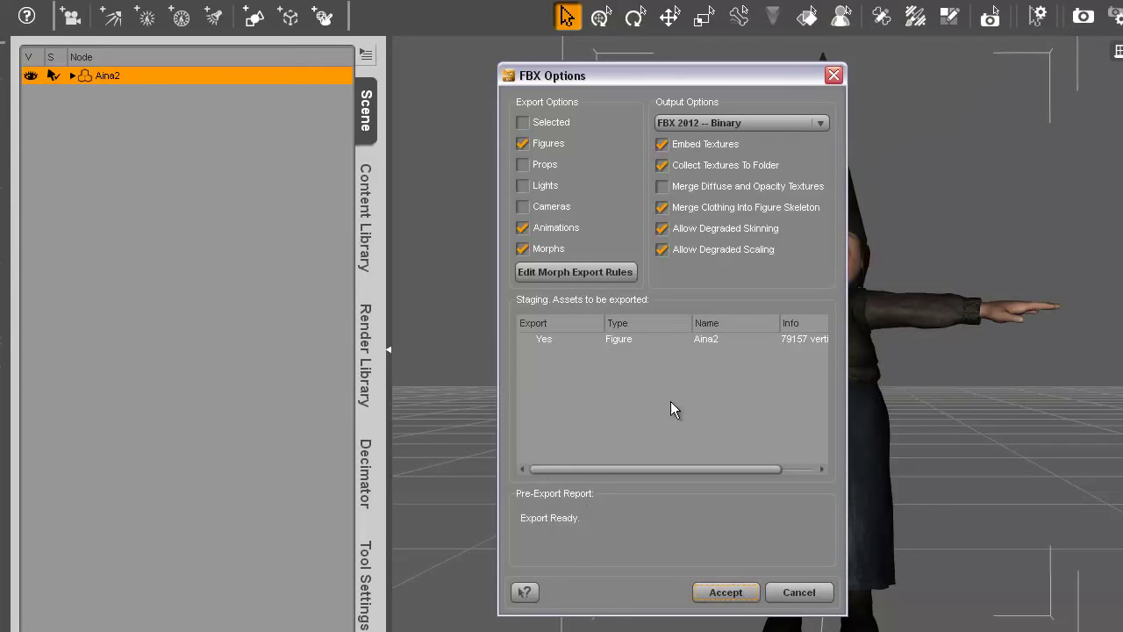
{"action": "left_click", "coordinate": [725, 600]}
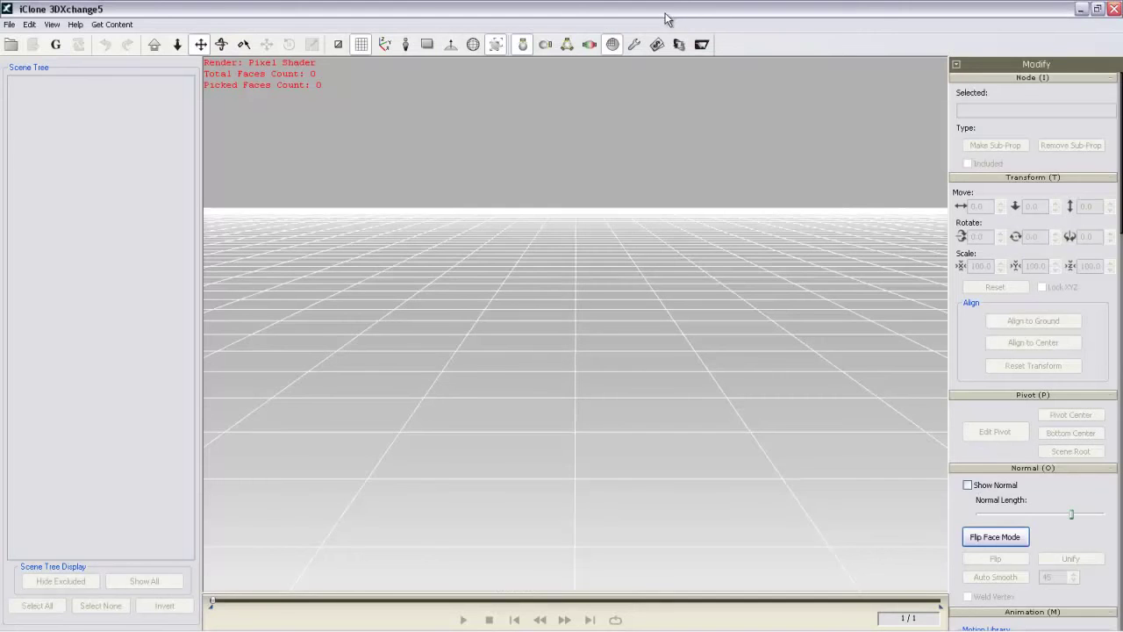
- Switch to iClone 3DXchange5 and open the exported Aina2 FBX file from the Nursoda folder
{"action": "left_click", "coordinate": [10, 44]}
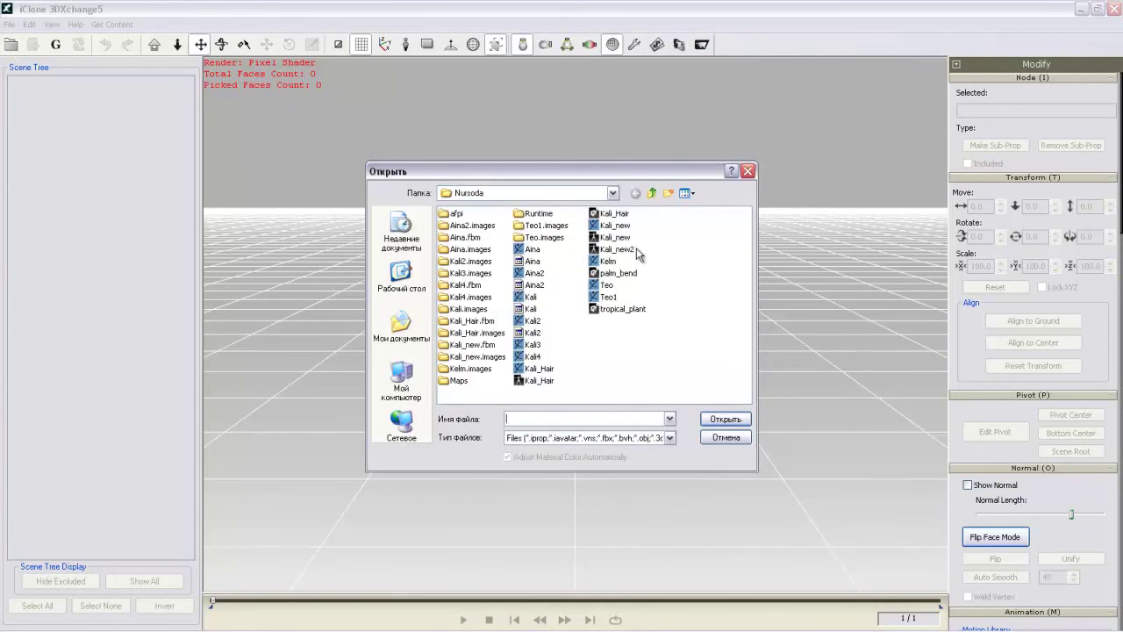
{"action": "left_click", "coordinate": [530, 274]}
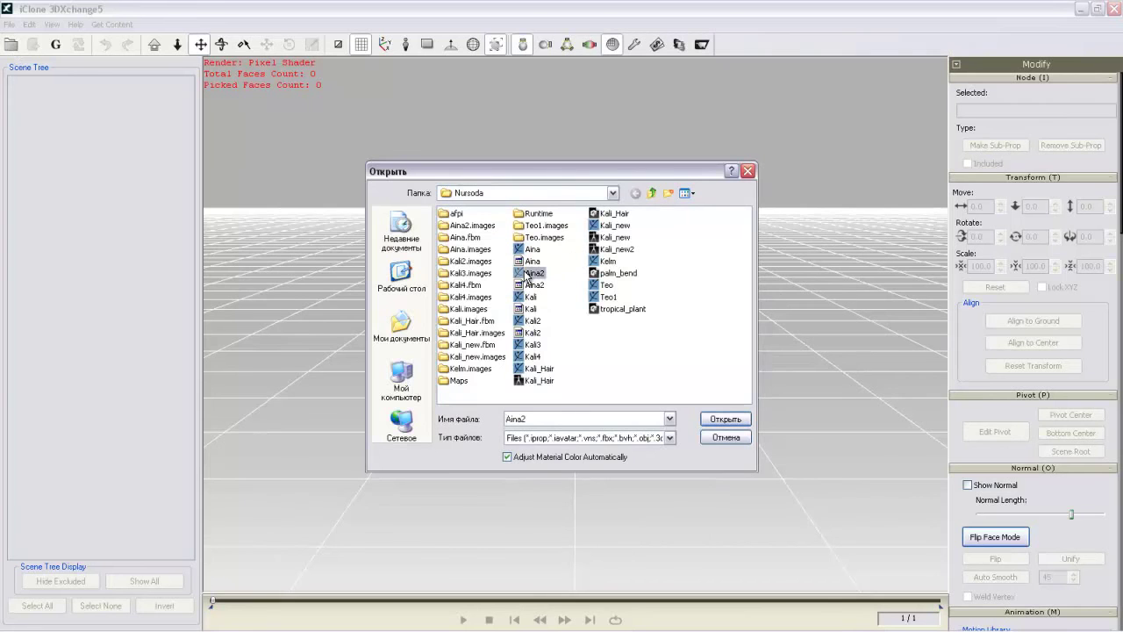
{"action": "left_click", "coordinate": [728, 421]}
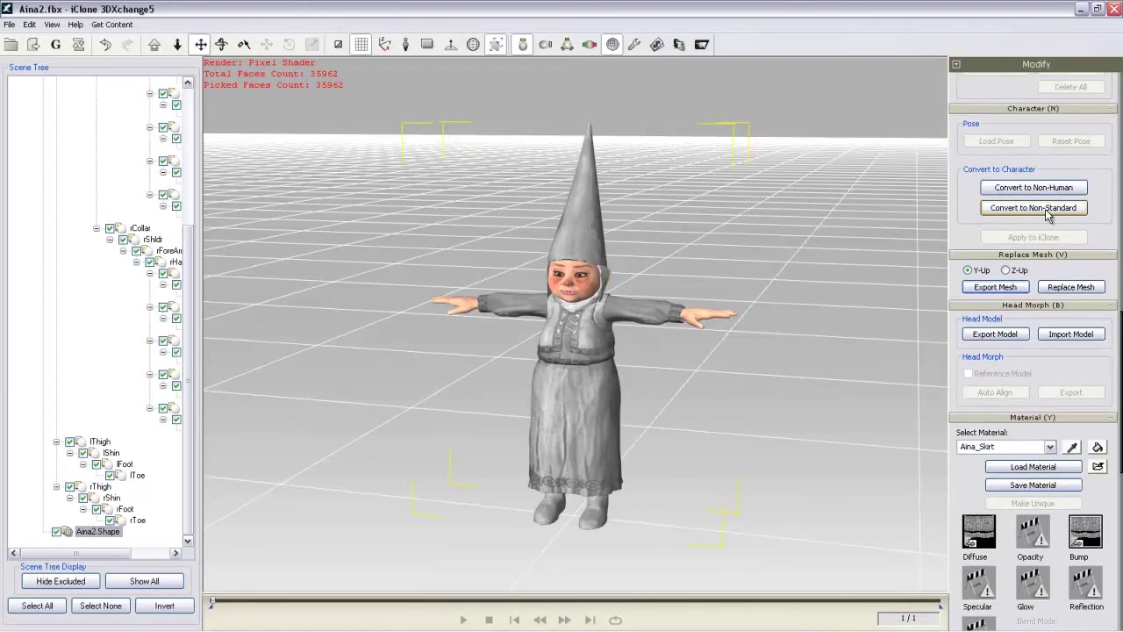
- Start converting the model to a non-standard character, apply the Daz4 Genesis bone mapping preset, and inspect the mapped bones
{"action": "left_click", "coordinate": [1047, 216]}
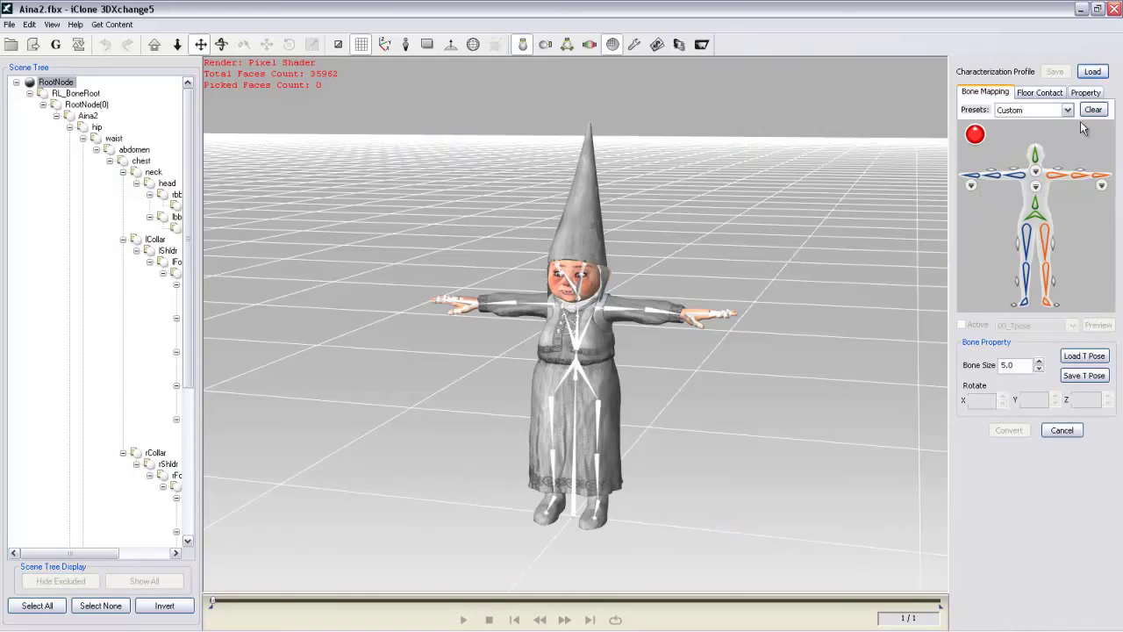
{"action": "left_click", "coordinate": [1068, 110]}
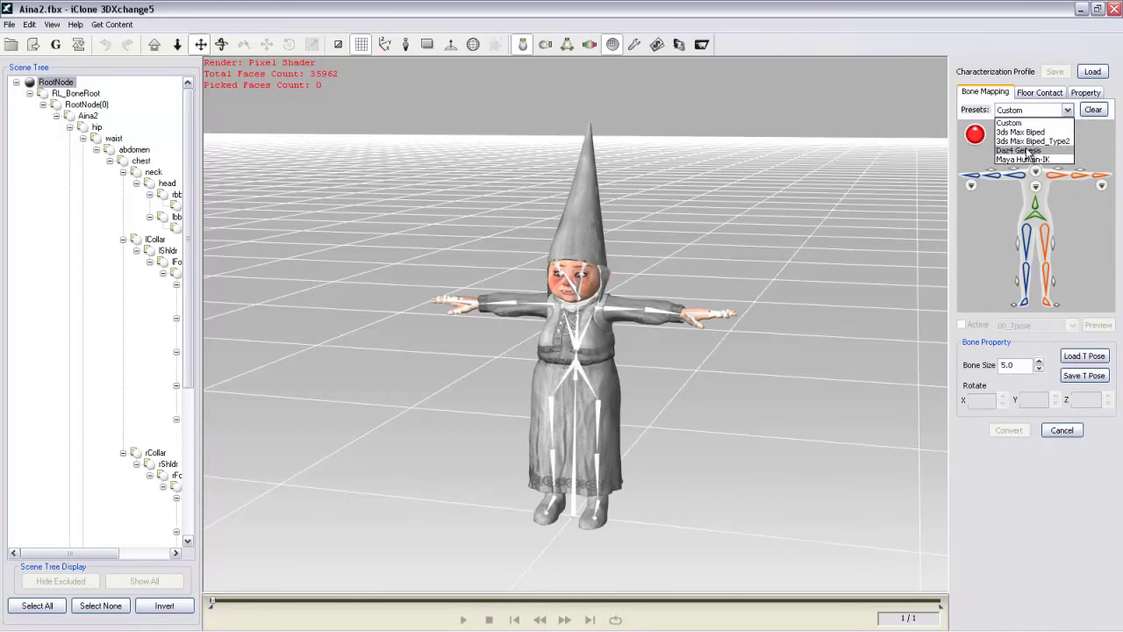
{"action": "left_click", "coordinate": [1029, 153]}
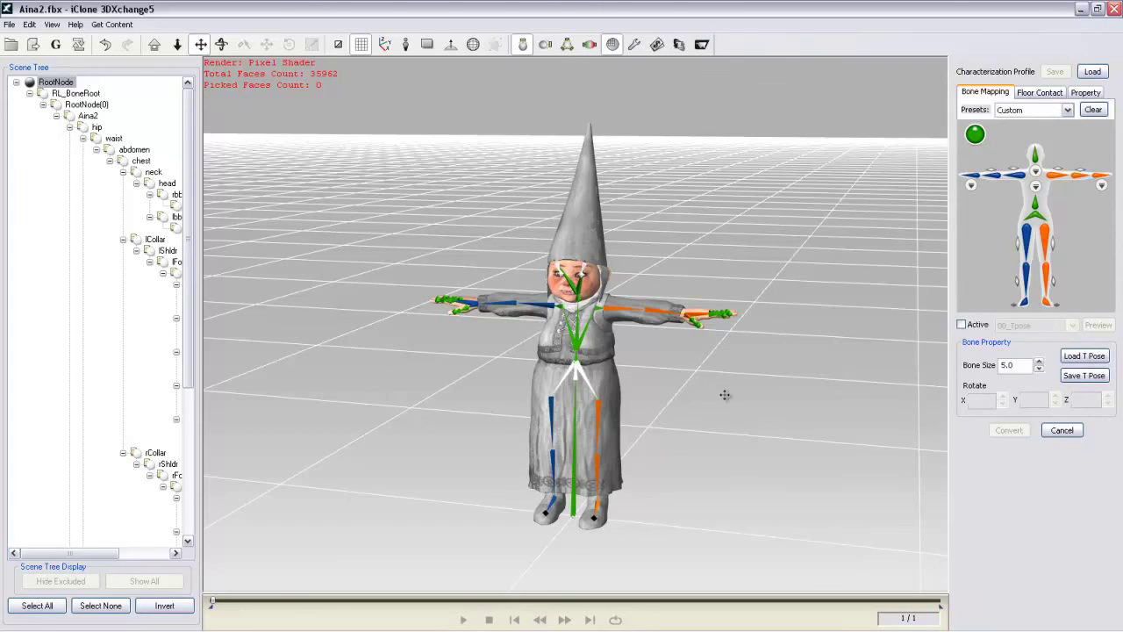
{"action": "scroll", "coordinate": [735, 382], "scroll_direction": "up", "scroll_amount": 5}
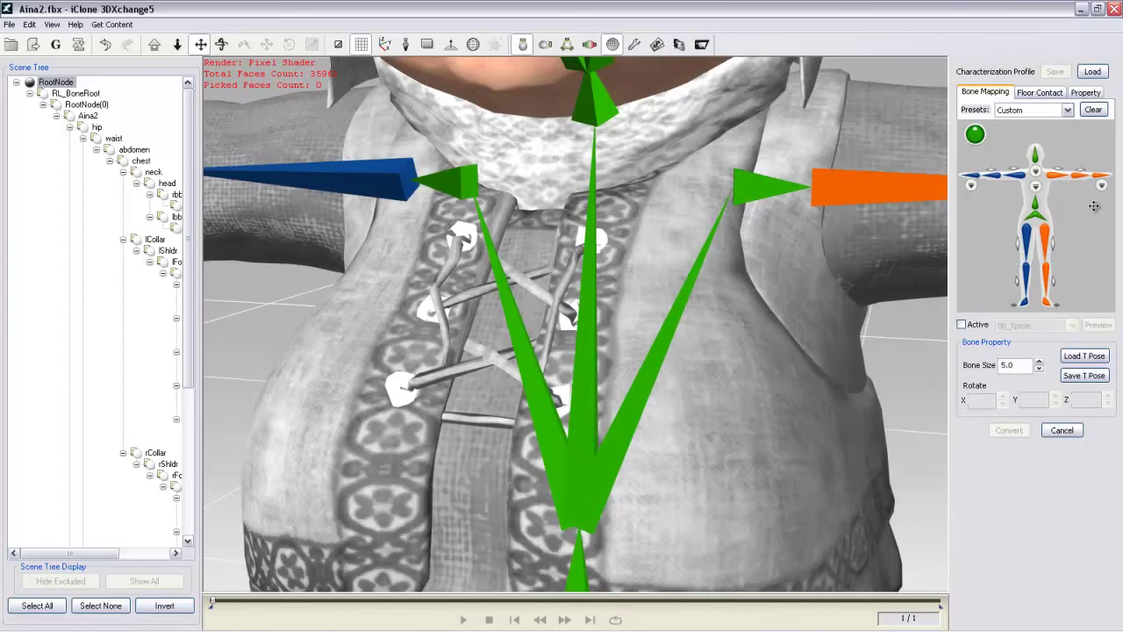
{"action": "scroll", "coordinate": [519, 461], "scroll_direction": "down", "scroll_amount": 5}
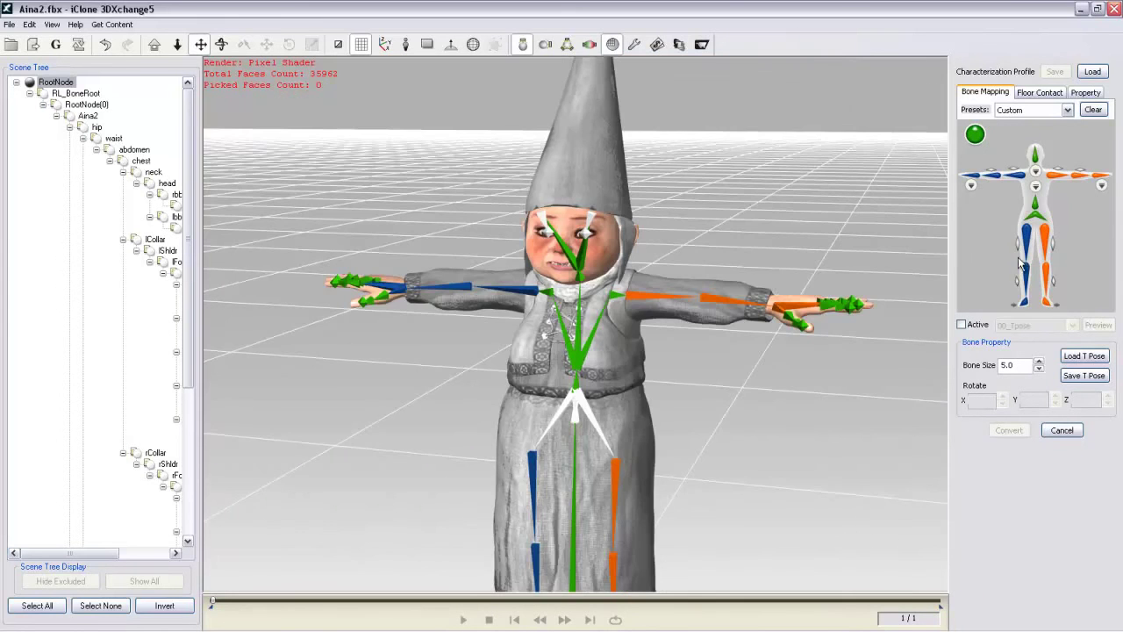
- Map the figure's unmapped hip and lower spine bones to the mapping template and activate the character for motion previews
{"action": "left_click", "coordinate": [1036, 202]}
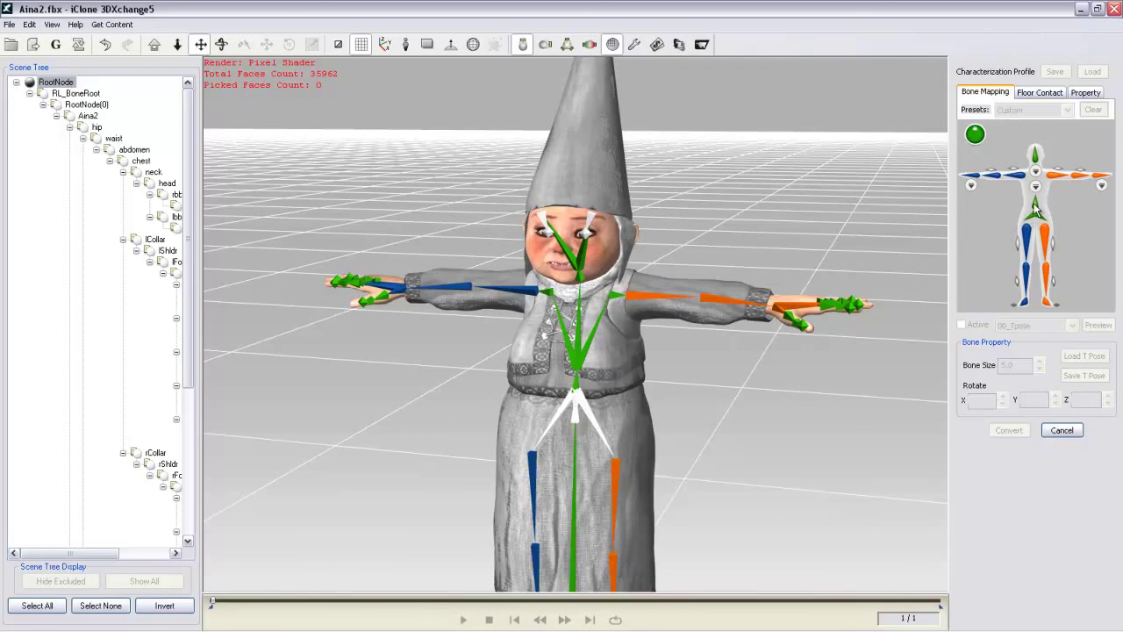
{"action": "left_click", "coordinate": [586, 397]}
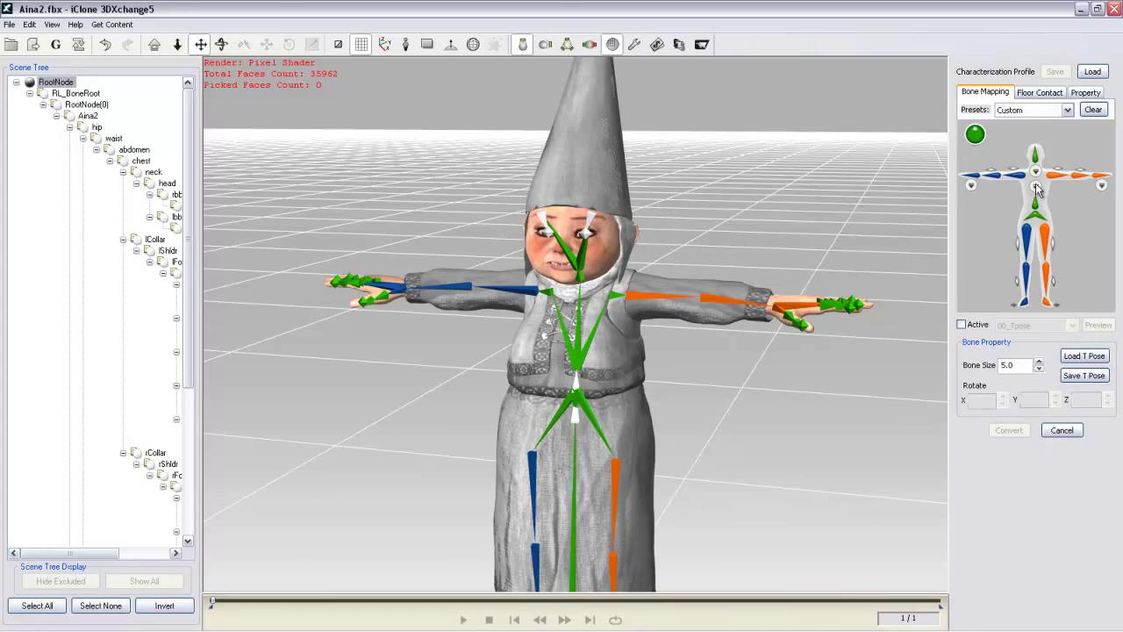
{"action": "left_click", "coordinate": [1036, 186]}
{"action": "left_click", "coordinate": [1034, 287]}
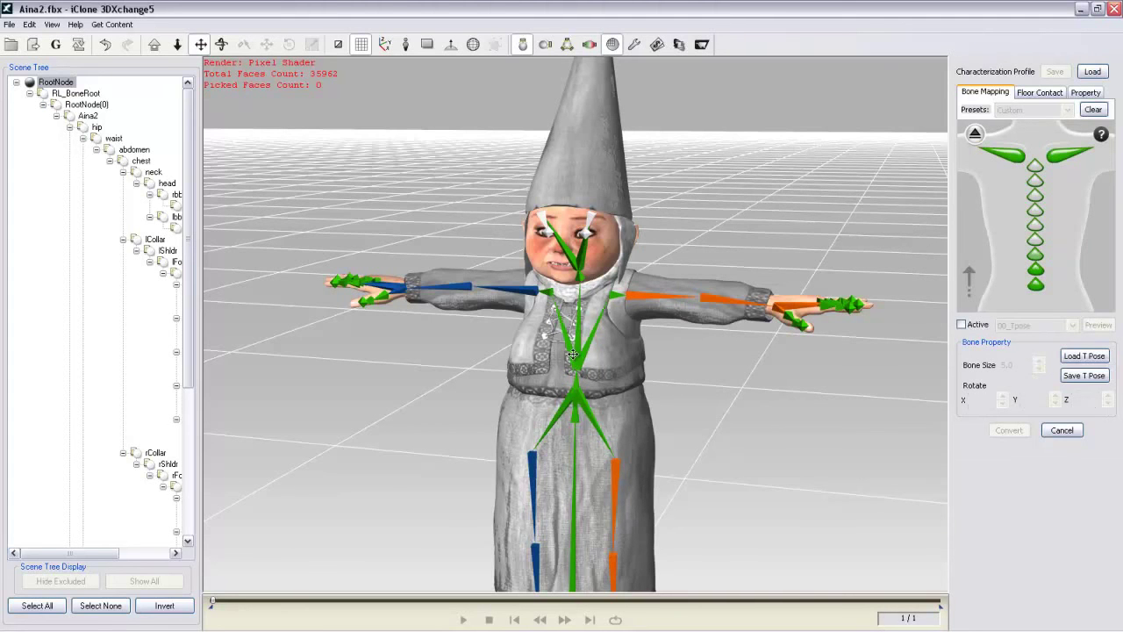
{"action": "scroll", "coordinate": [604, 375], "scroll_direction": "down", "scroll_amount": 5}
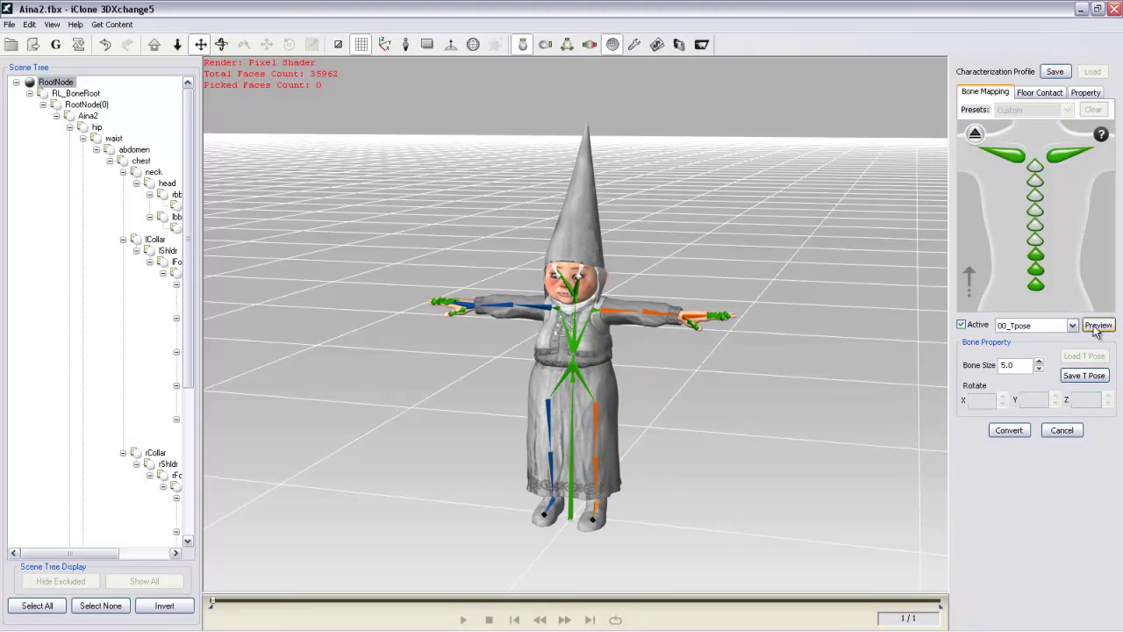
- Preview the 05_Lower01 Calibration motion on the character to check how the skirt and legs deform
{"action": "left_click", "coordinate": [1073, 325]}
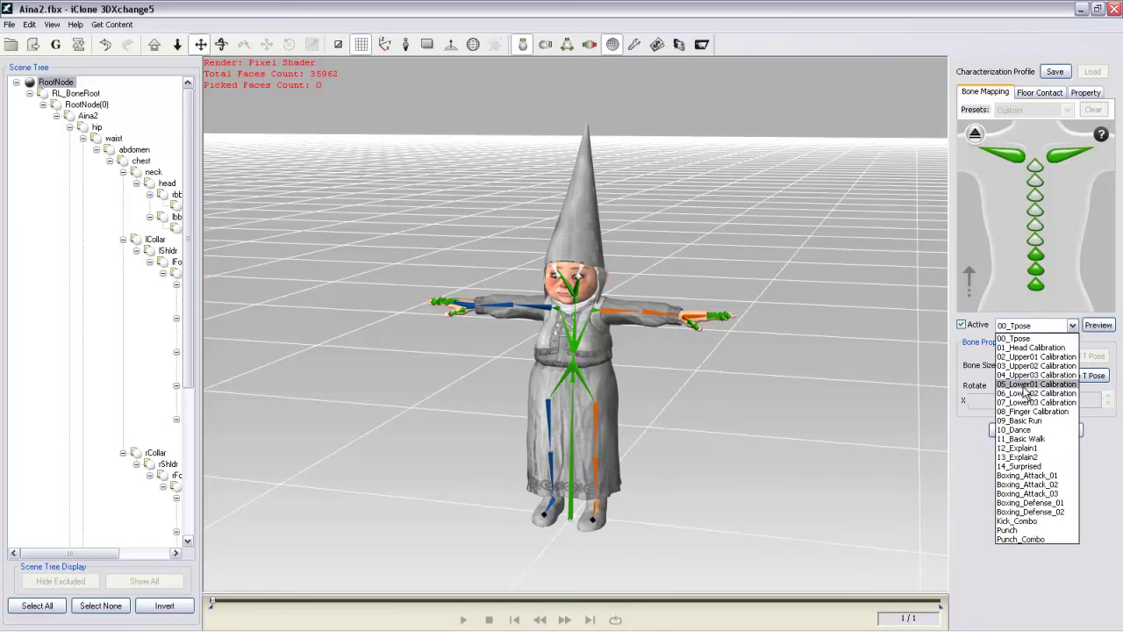
{"action": "left_click", "coordinate": [1025, 386]}
{"action": "left_click", "coordinate": [1102, 326]}
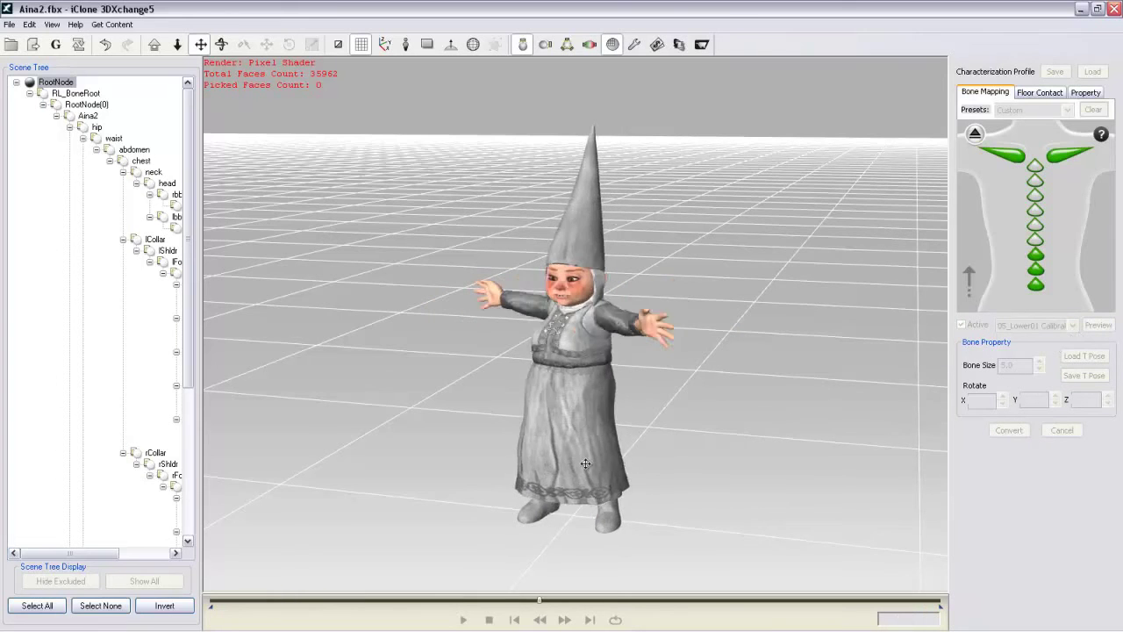
{"action": "left_click", "coordinate": [553, 549]}
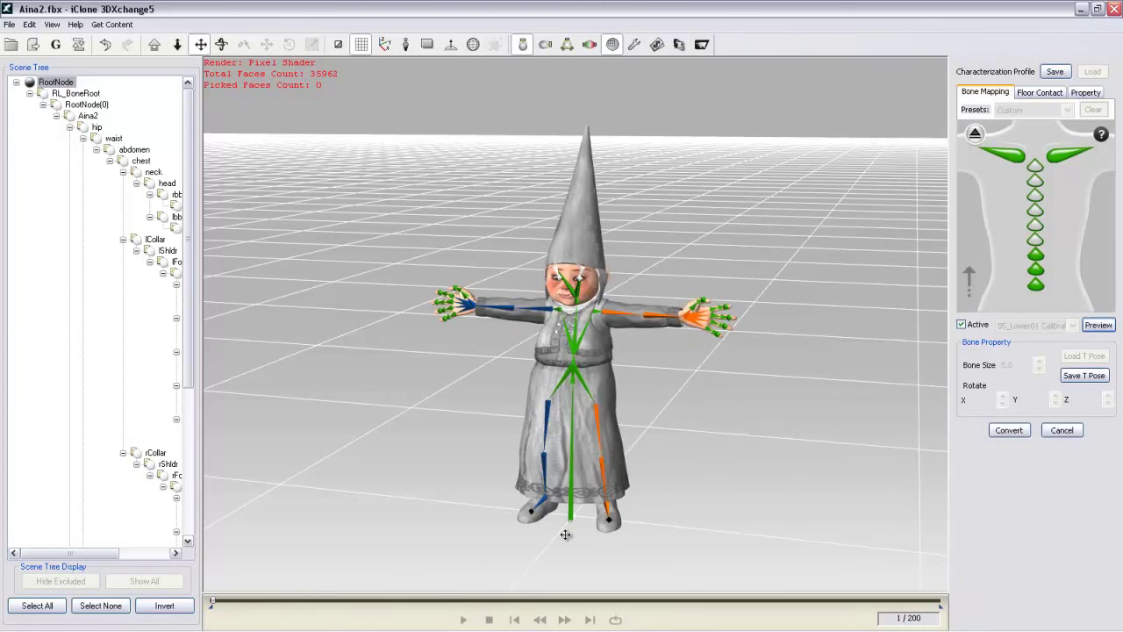
- Preview the 06_Lower02 Calibration motion on the character and stop the playback
{"action": "left_click", "coordinate": [1073, 326]}
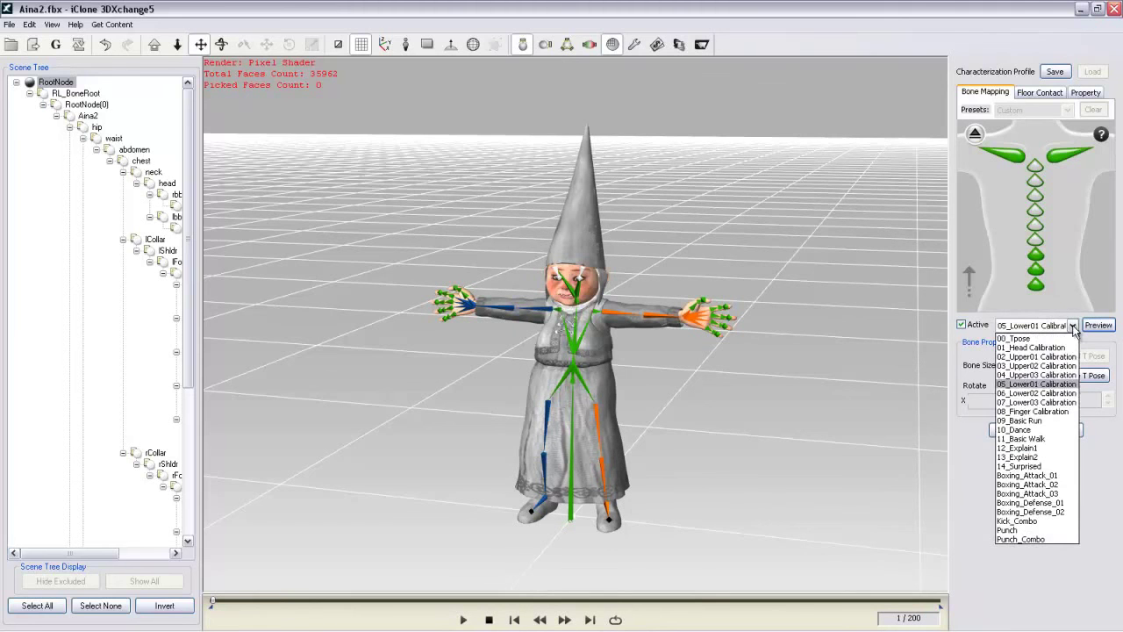
{"action": "left_click", "coordinate": [1037, 393]}
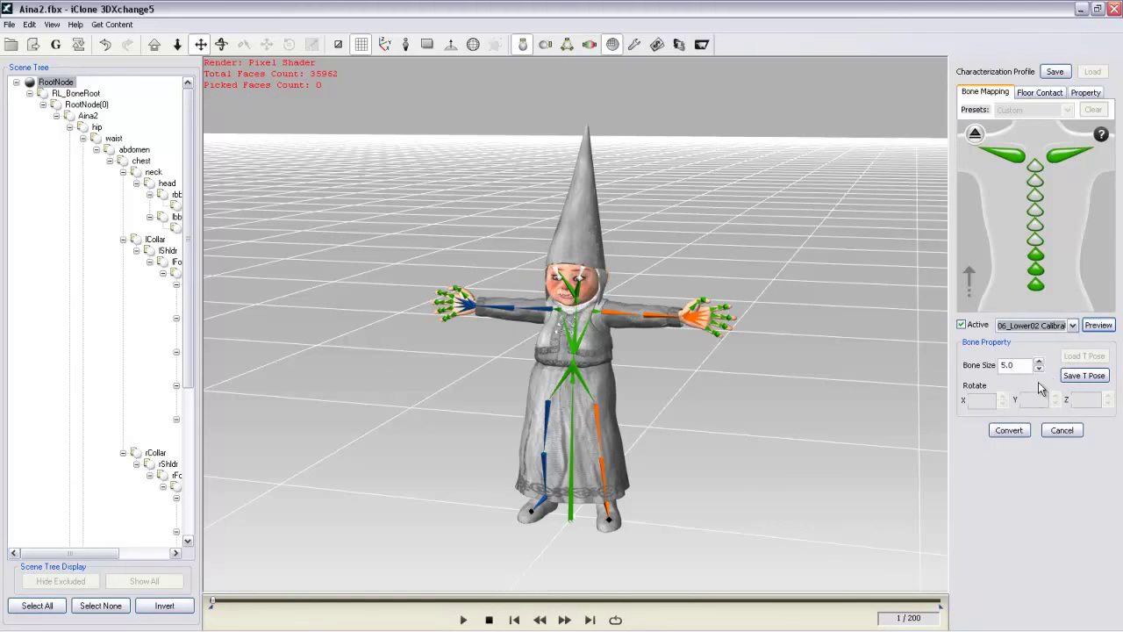
{"action": "left_click", "coordinate": [1097, 326]}
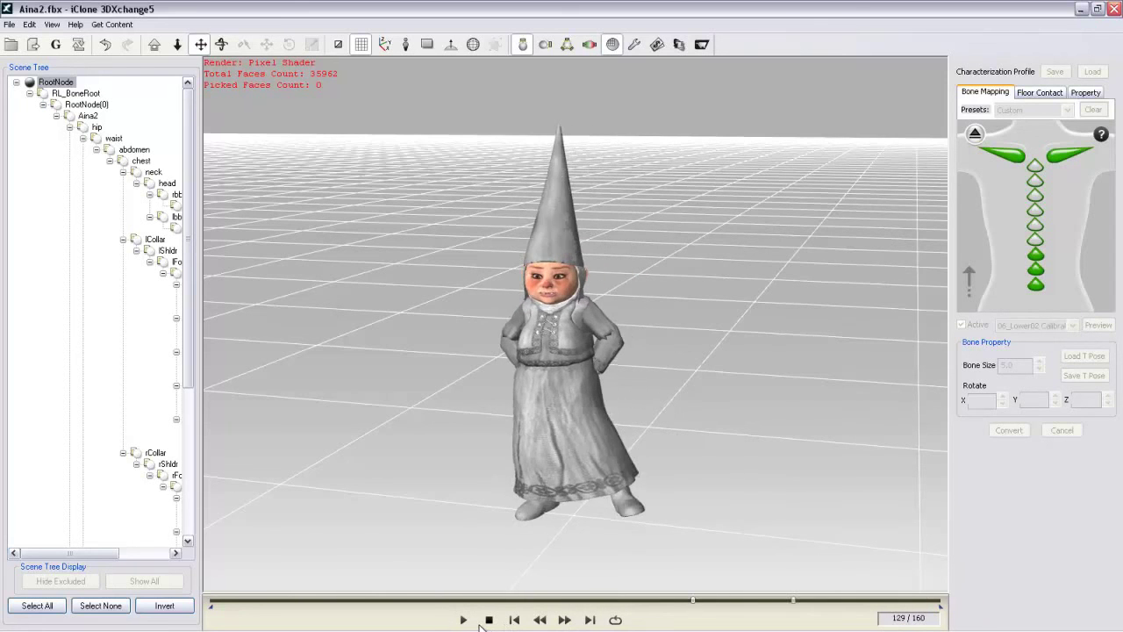
{"action": "left_click", "coordinate": [490, 620]}
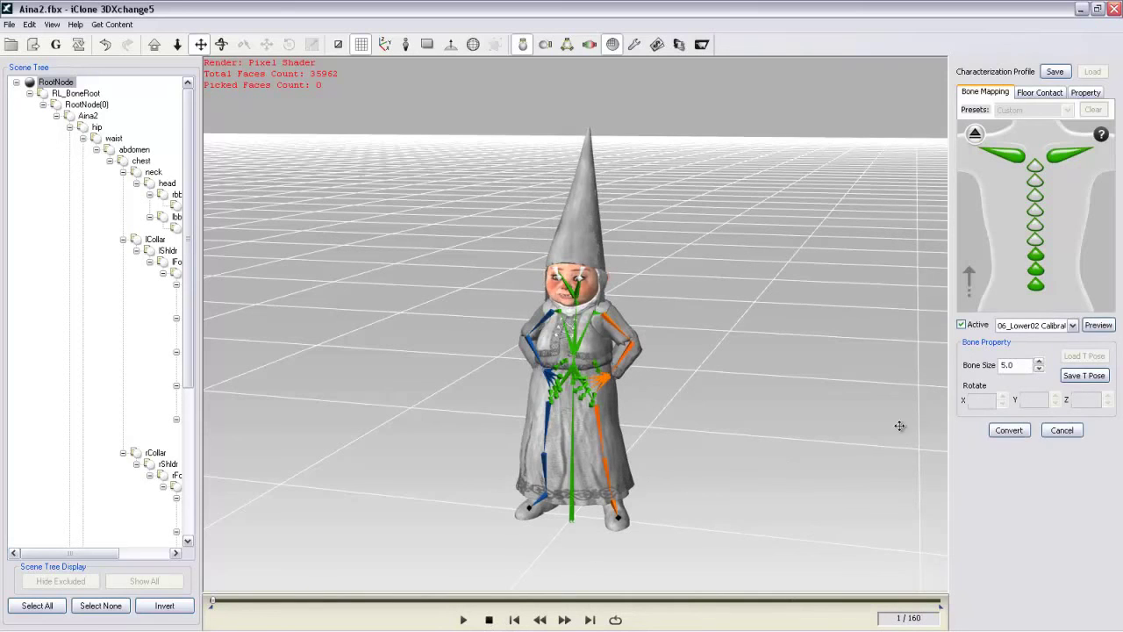
- Preview the 07_Lower03 Calibration motion to check the arm position against the body, and stop the playback
{"action": "left_click", "coordinate": [1072, 326]}
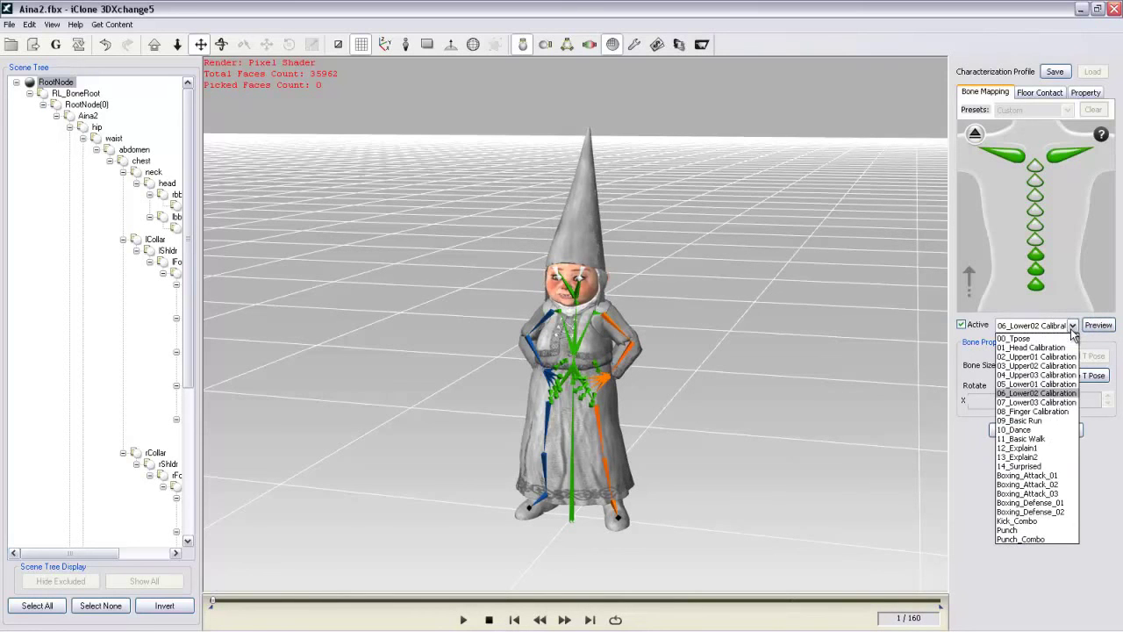
{"action": "left_click", "coordinate": [1044, 402]}
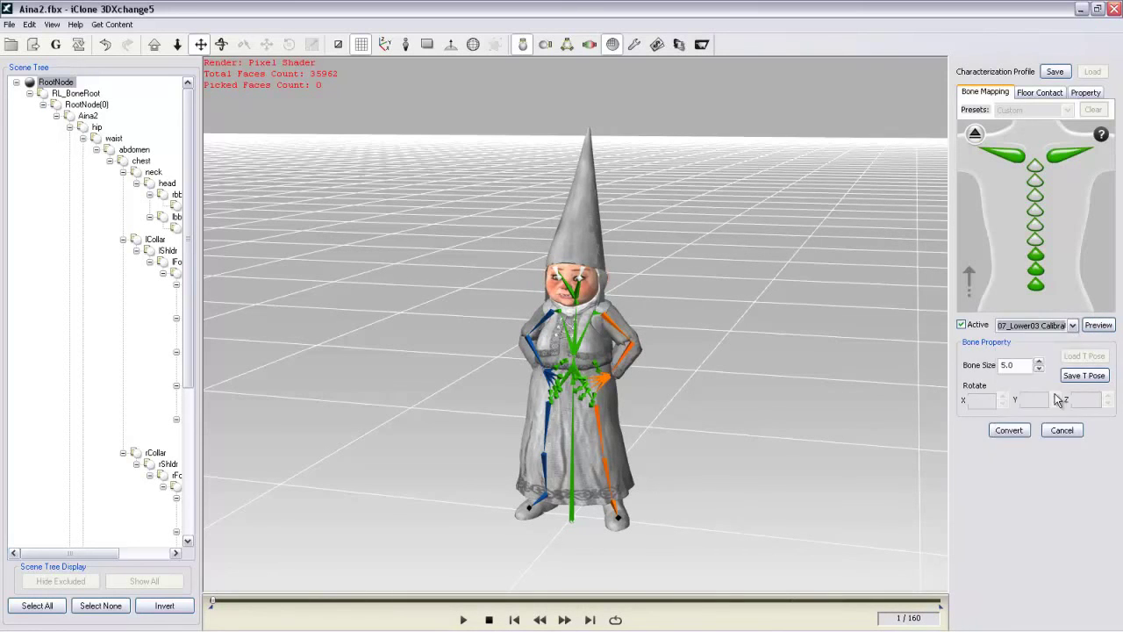
{"action": "left_click", "coordinate": [1100, 326]}
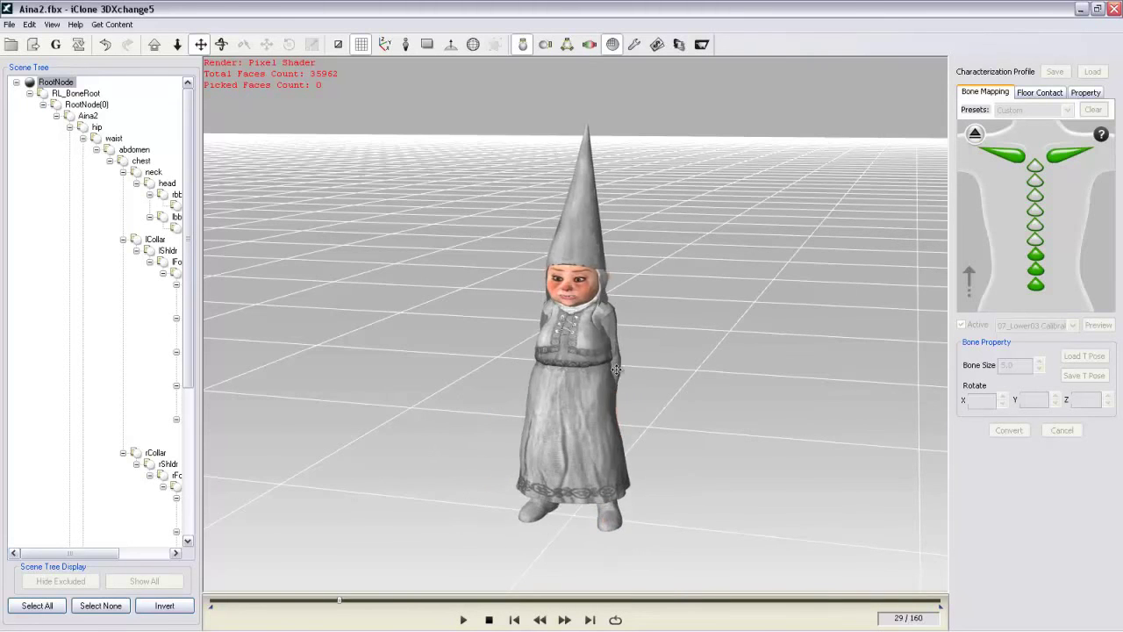
{"action": "left_click", "coordinate": [489, 620]}
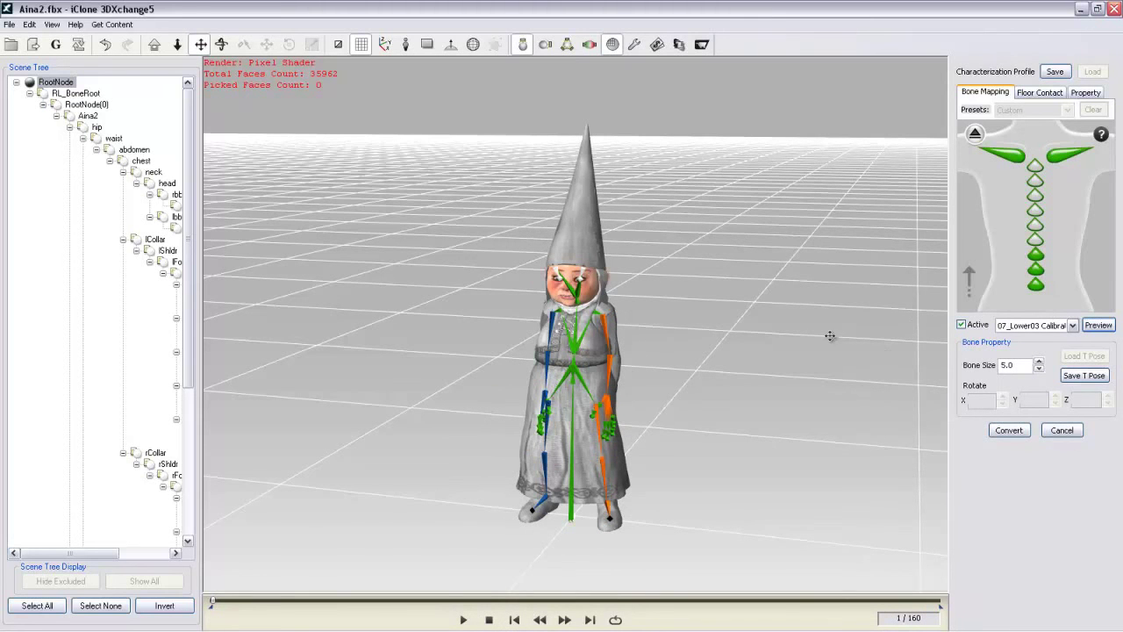
- Deactivate the character and raise both arms in the T-pose by rotating lShldr 20 and rShldr -20 degrees around Z
{"action": "left_click", "coordinate": [961, 324]}
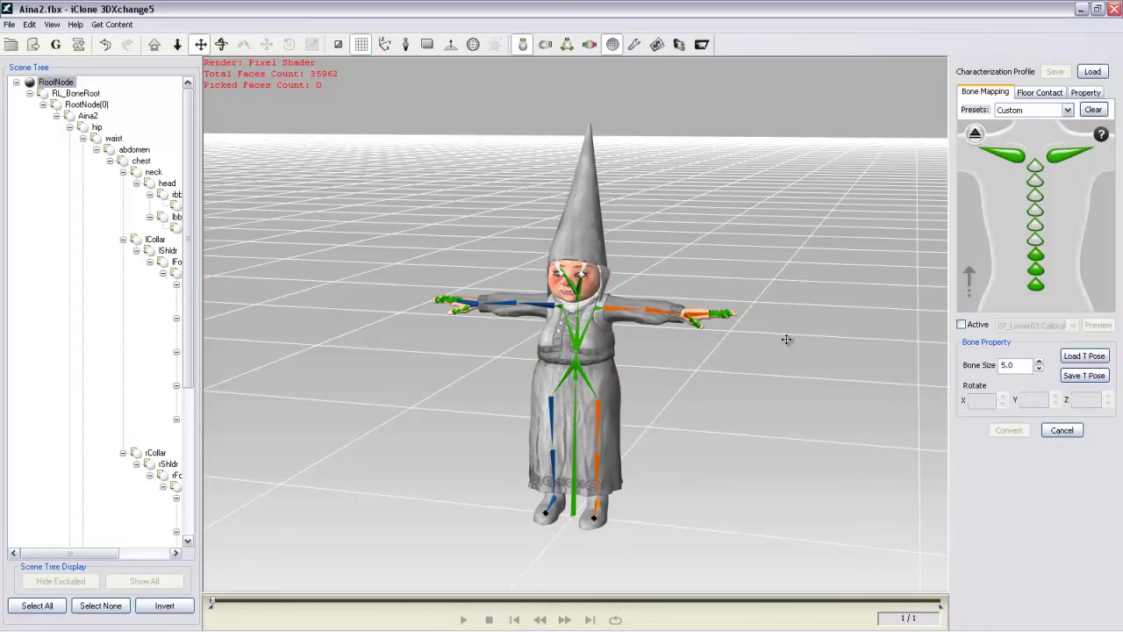
{"action": "left_click", "coordinate": [611, 316]}
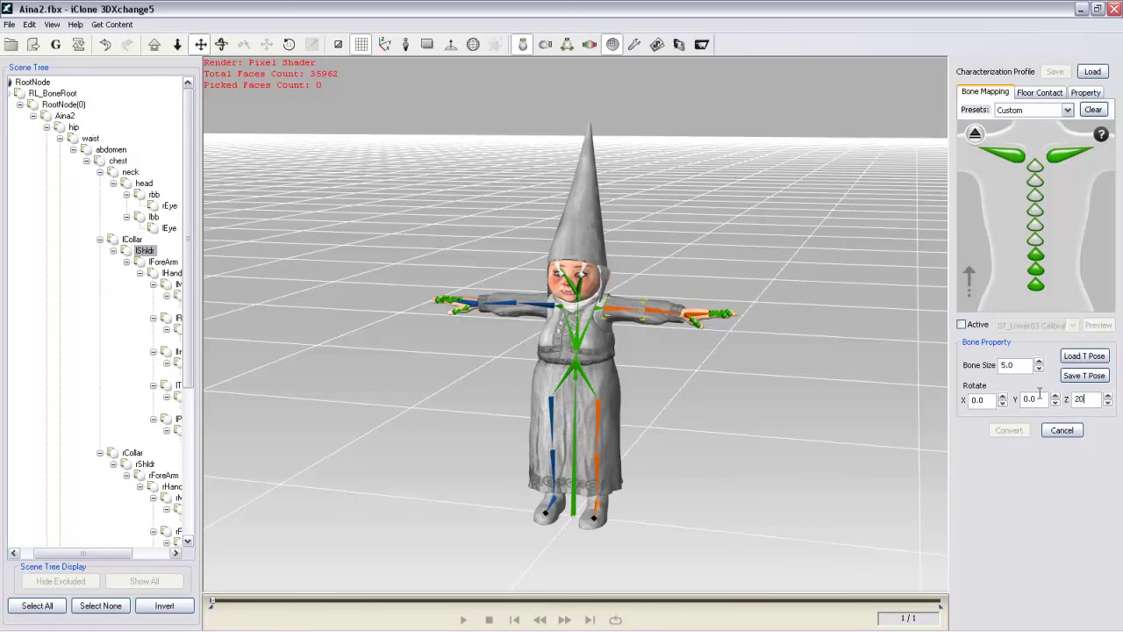
{"action": "type", "text": "20"}
{"action": "key", "text": "Return"}
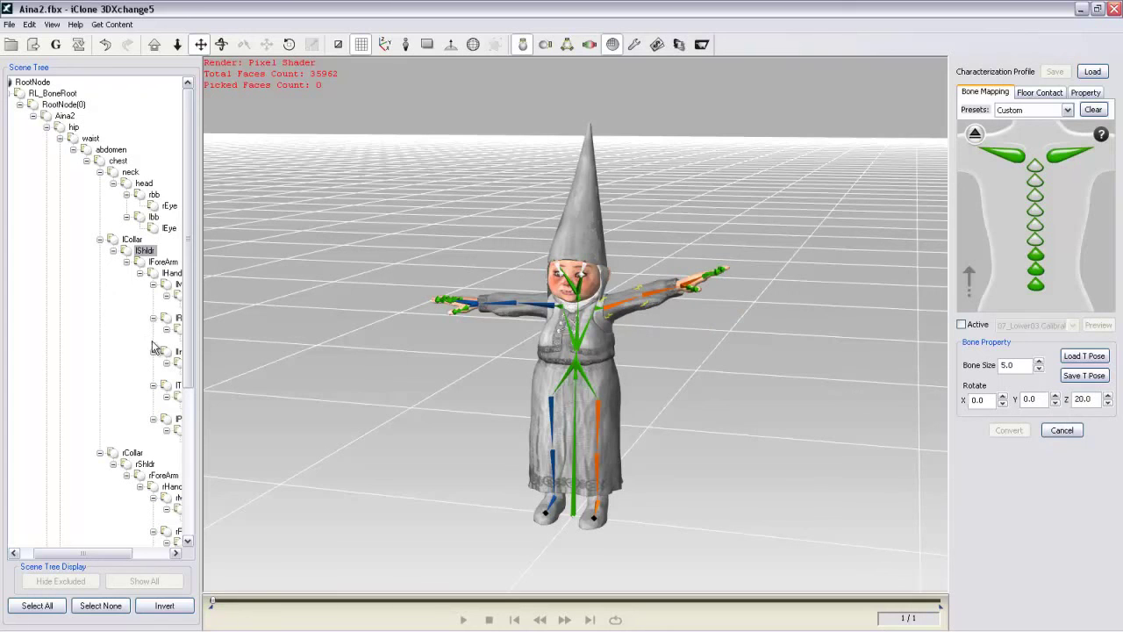
{"action": "left_click", "coordinate": [145, 464]}
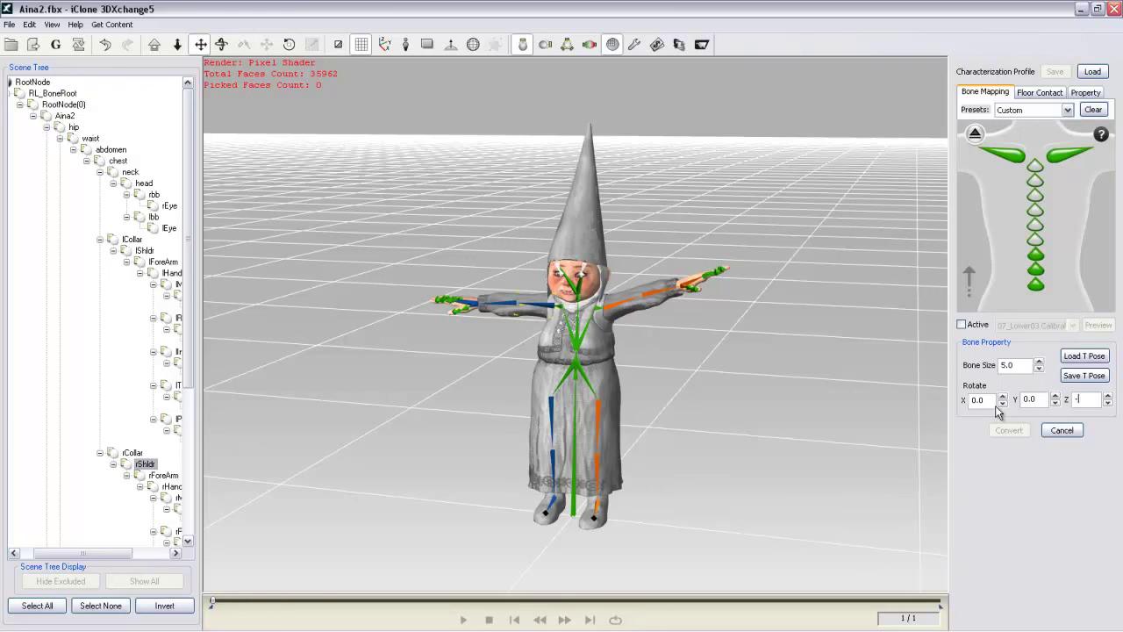
{"action": "type", "text": "-20"}
{"action": "key", "text": "Return"}
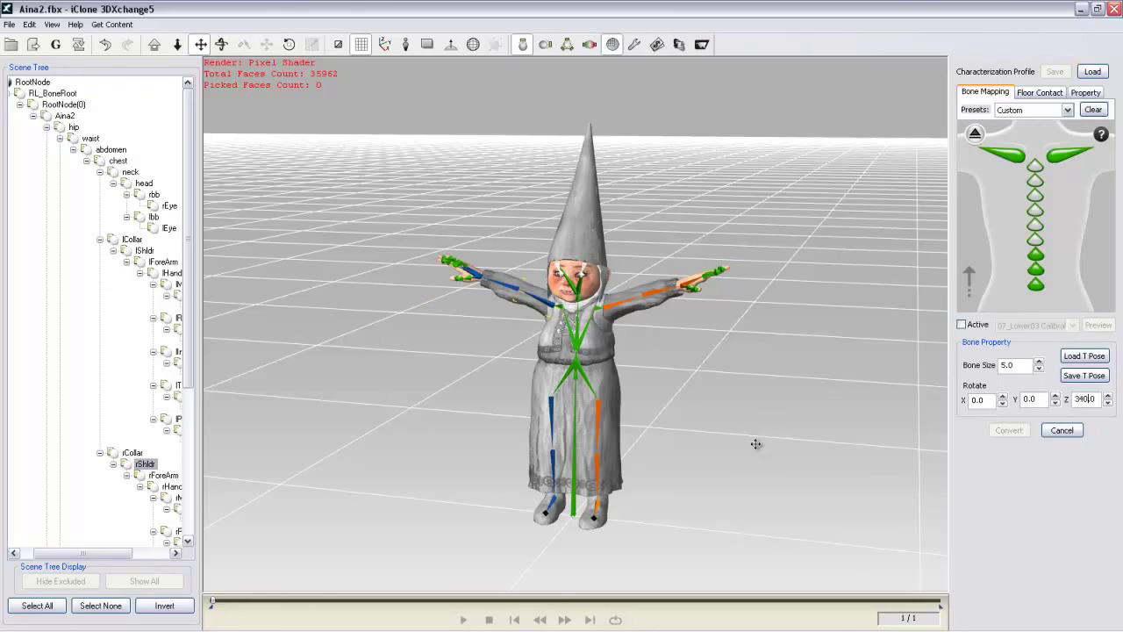
- Reactivate the character and preview the 11_Basic Walk motion with the adjusted arm pose
{"action": "left_click", "coordinate": [962, 325]}
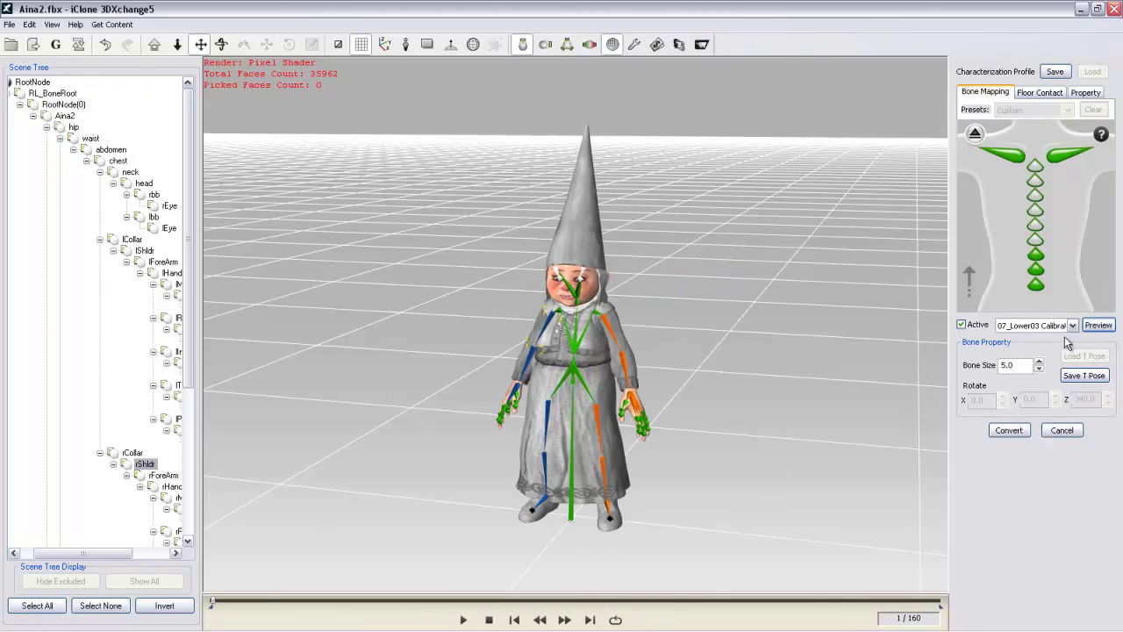
{"action": "left_click", "coordinate": [1073, 326]}
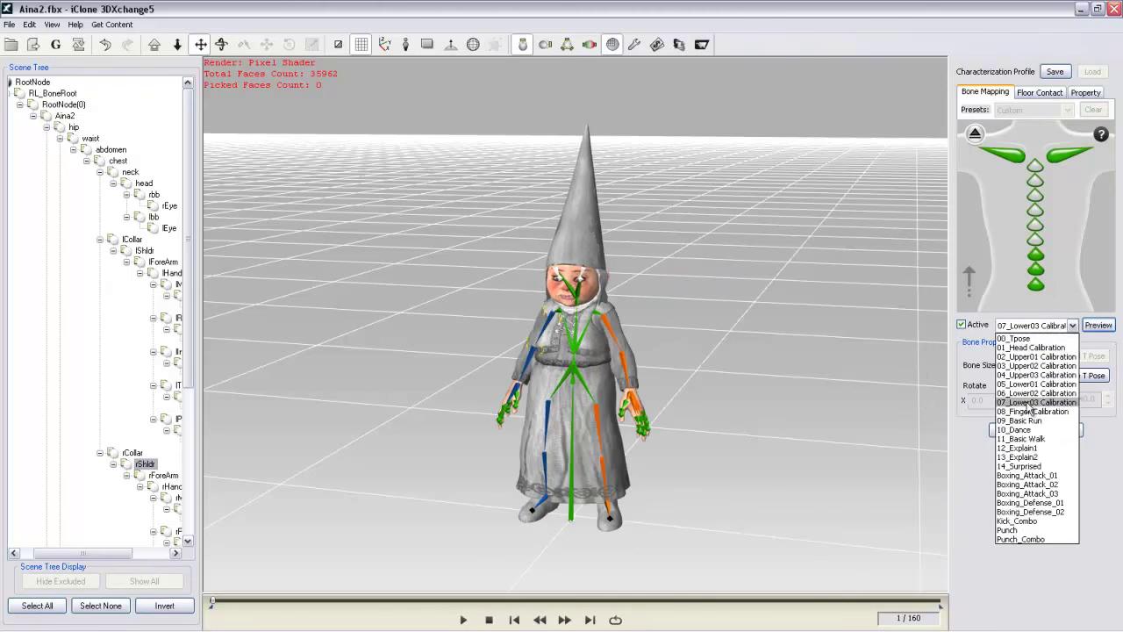
{"action": "left_click", "coordinate": [1022, 440]}
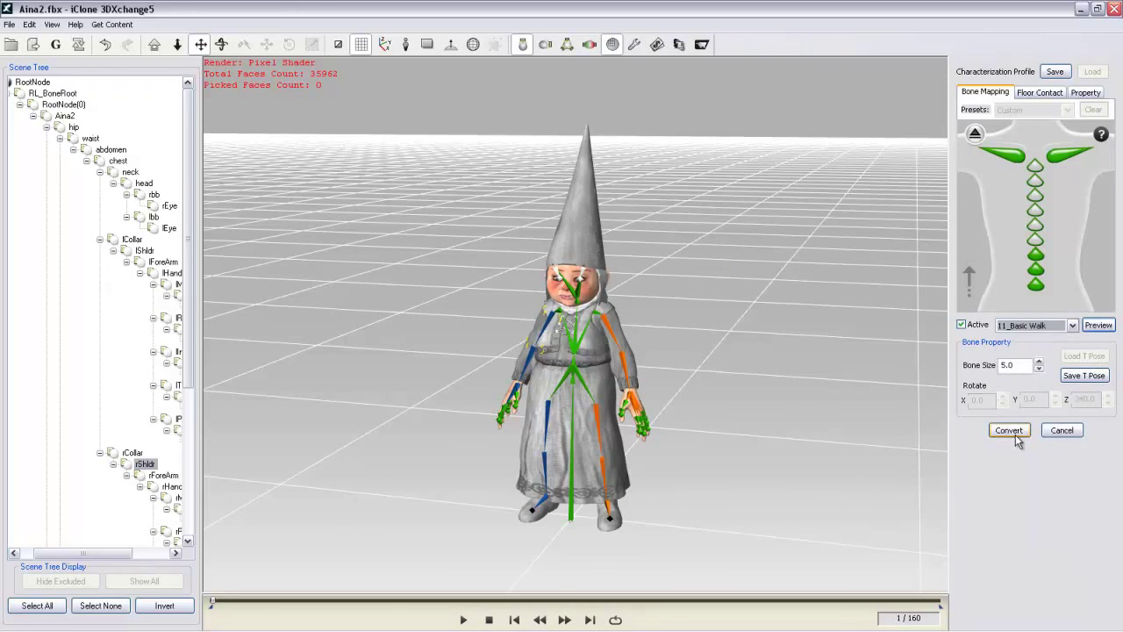
{"action": "left_click", "coordinate": [1096, 327]}
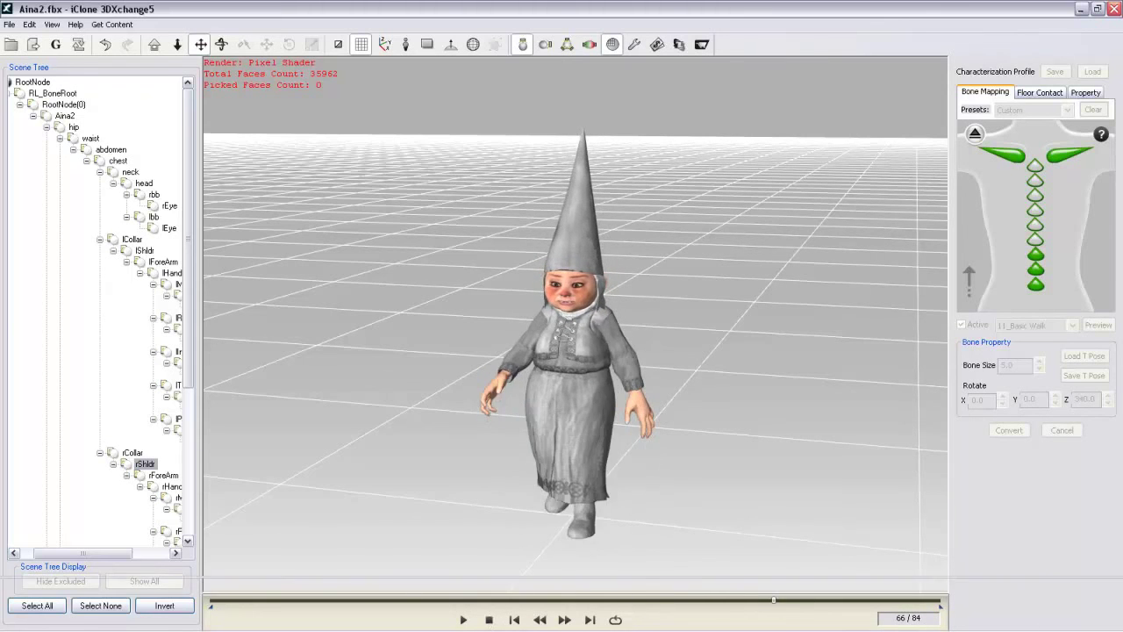
{"action": "left_click", "coordinate": [489, 619]}
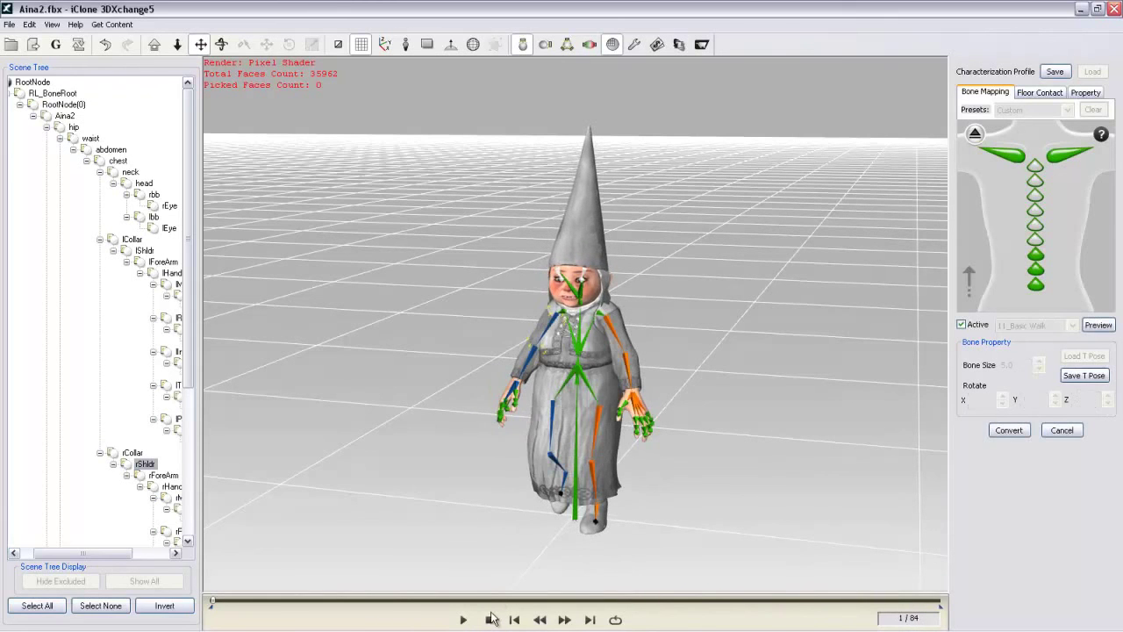
- Convert the figure to a non-standard character and export it for iClone 5 as Aina2 with embedded 1024x1024 textures to the Nursoda folder
{"action": "left_click", "coordinate": [1009, 431]}
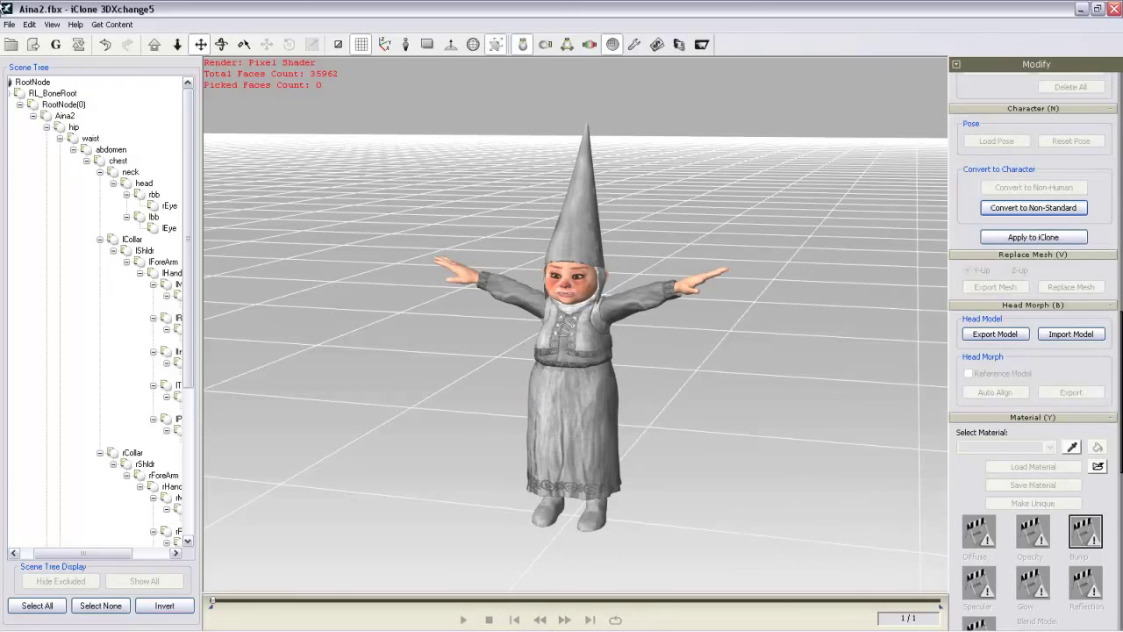
{"action": "left_click", "coordinate": [36, 47]}
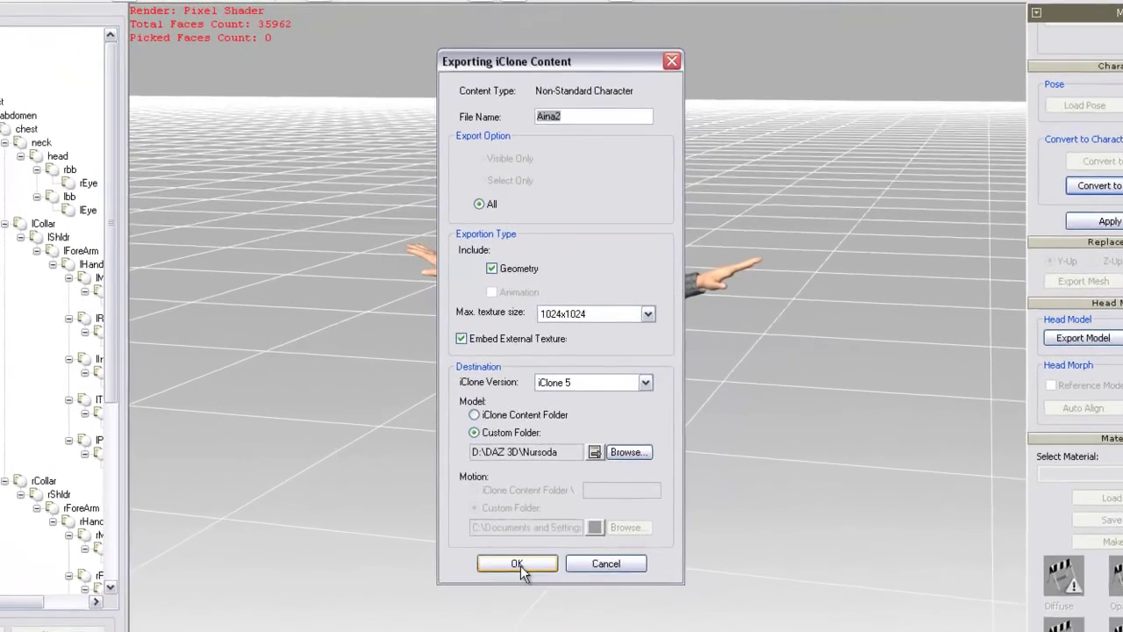
{"action": "left_click", "coordinate": [525, 522]}
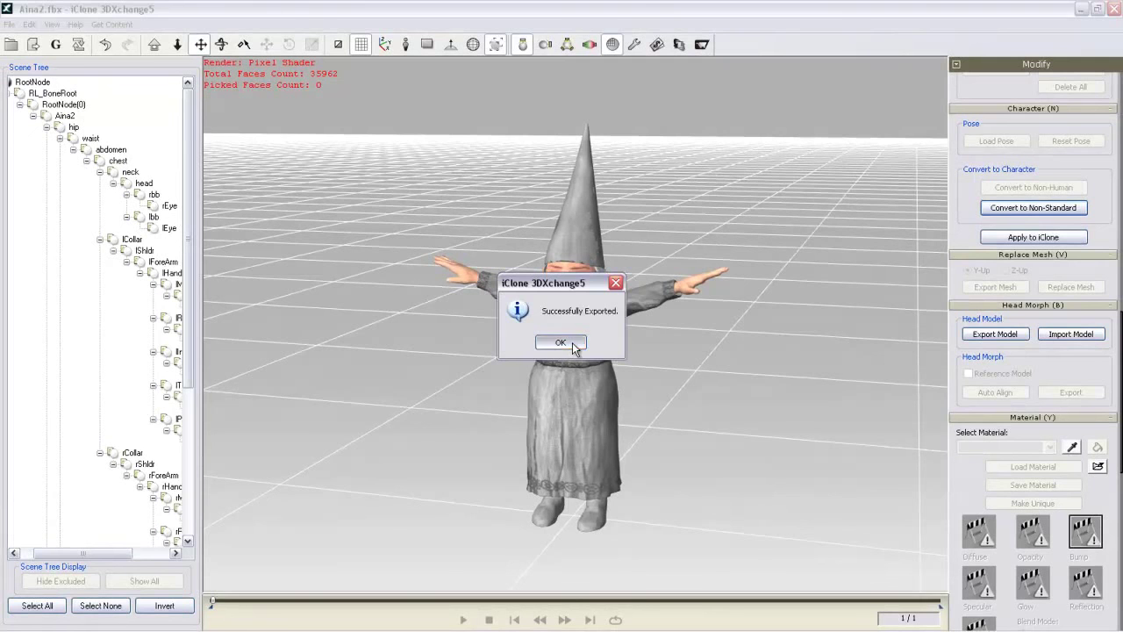
{"action": "left_click", "coordinate": [575, 346]}
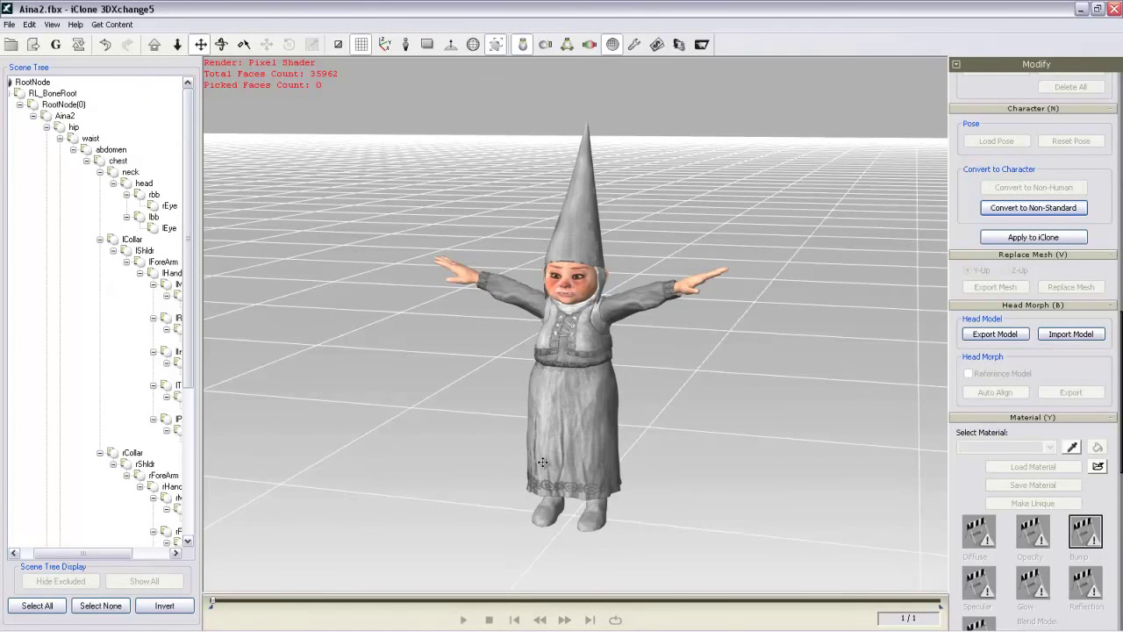